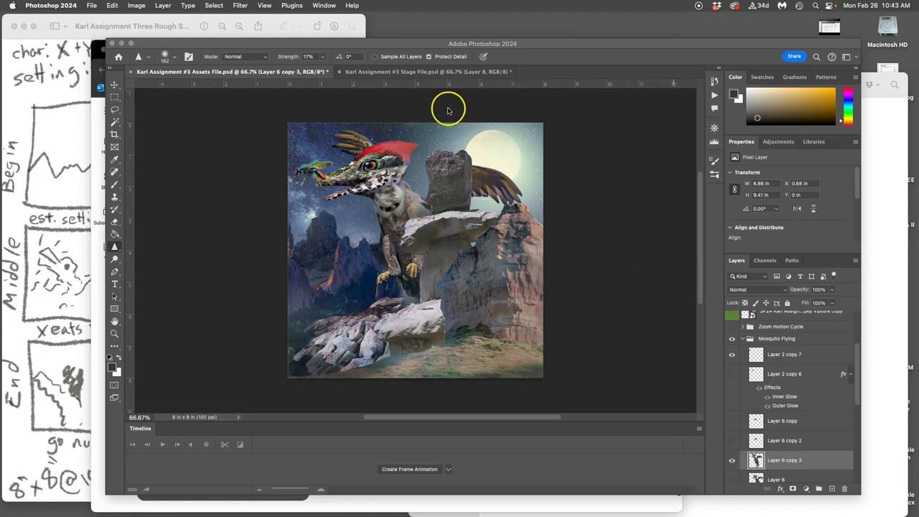
In the Stage File, briefly hide and reshow Layers 8 and 7 to compare frames.
click(426, 72)
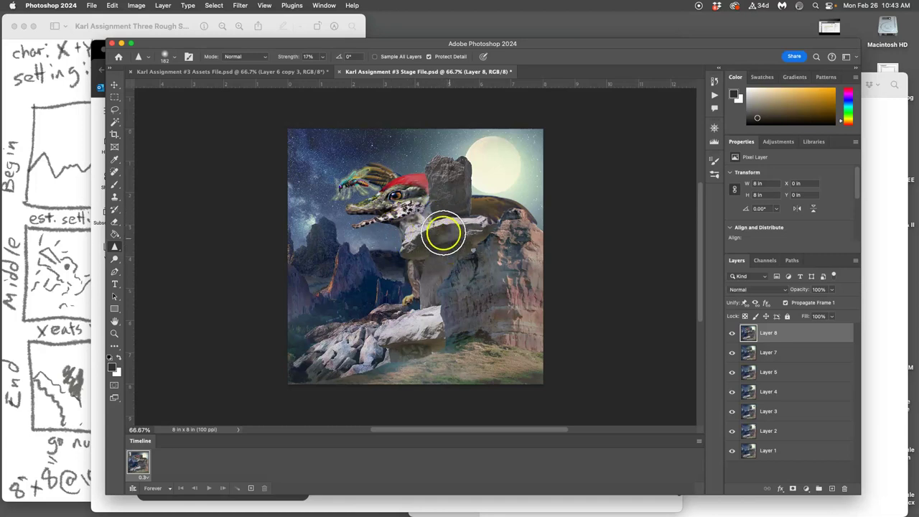
click(732, 332)
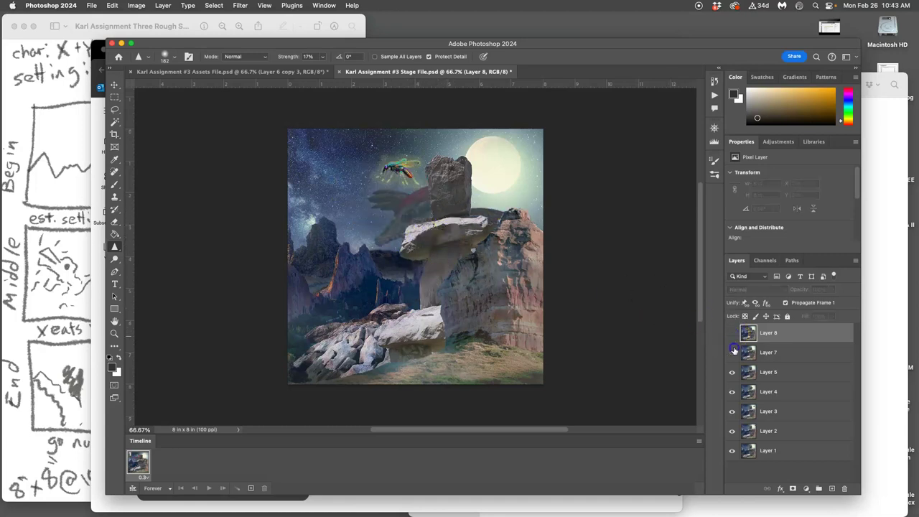
click(733, 352)
click(733, 352)
click(732, 332)
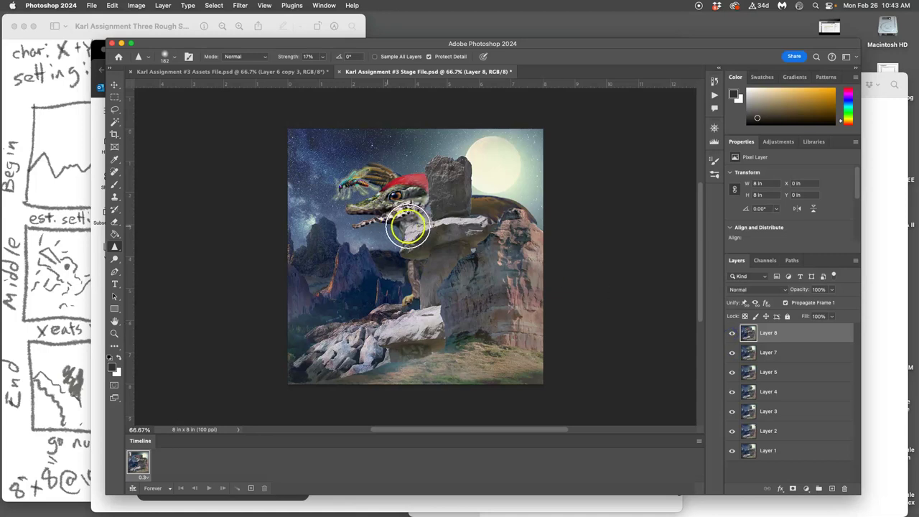
Back in the Assets File, smudge the creature's neck and duplicate Layer 6 copy 3 with Cmd+J.
click(292, 79)
mouse_move(372, 210)
mouse_down()
mouse_move(353, 180)
mouse_move(369, 176)
mouse_move(390, 206)
mouse_up()
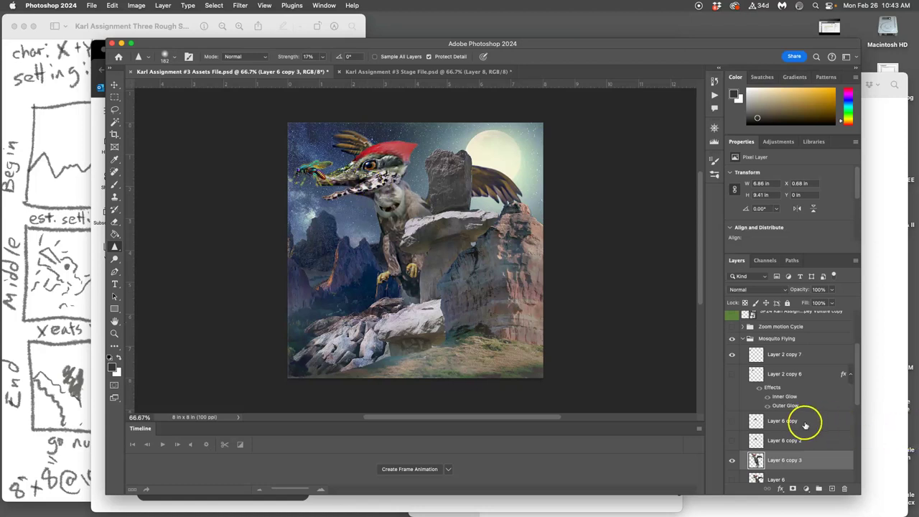
click(790, 462)
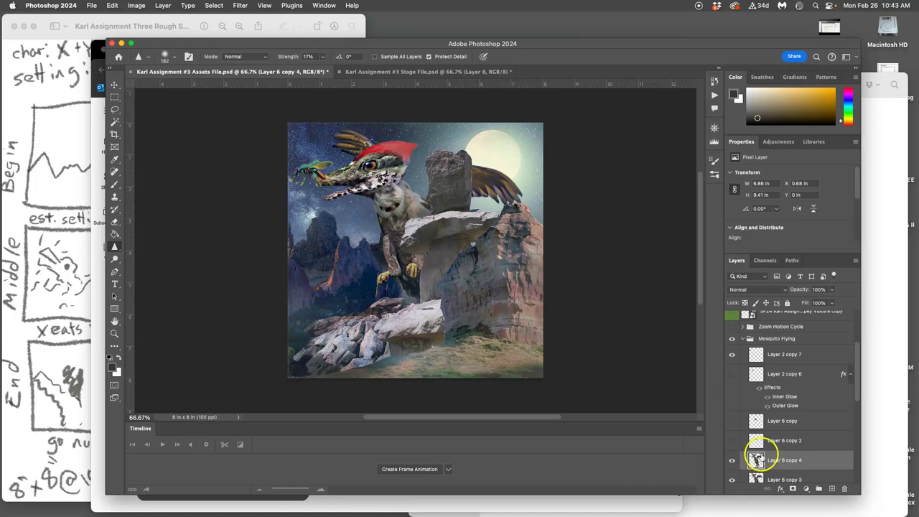
key(super+j)
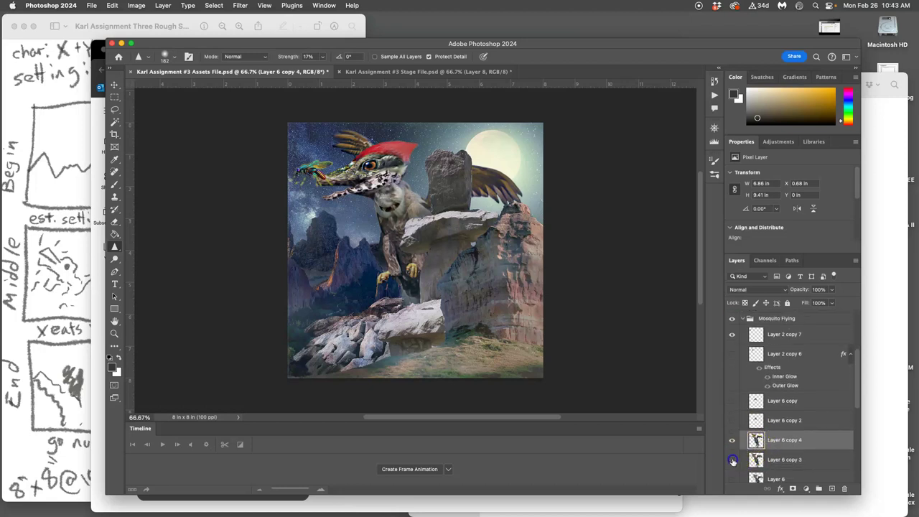
Start a Puppet Warp on the layer and pin the creature's body and head.
click(115, 6)
click(129, 200)
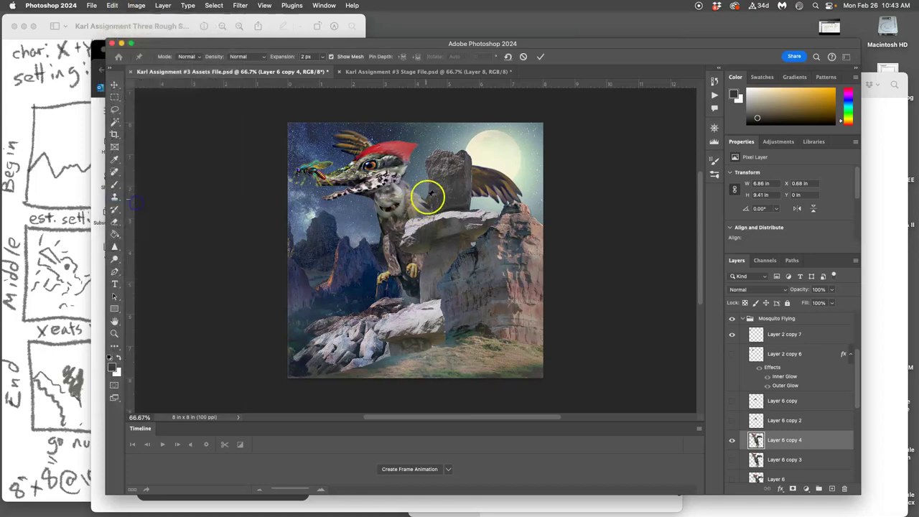
click(388, 227)
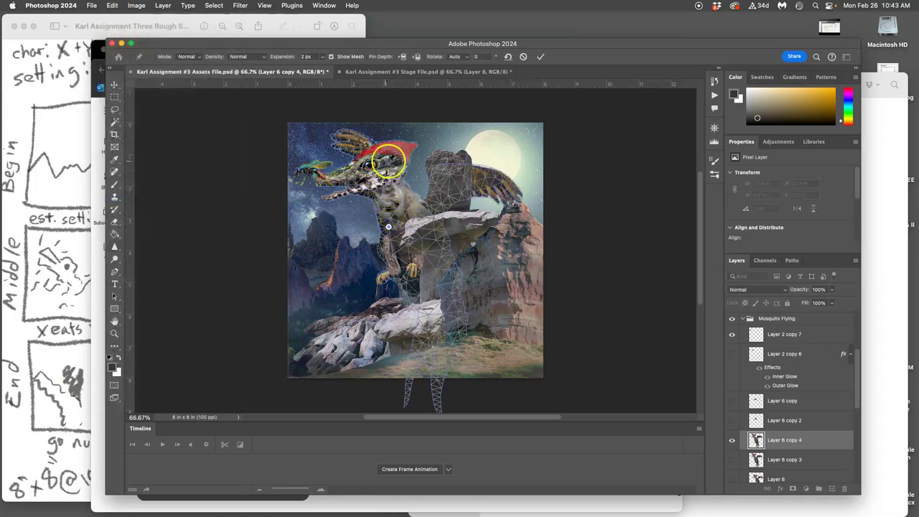
click(473, 179)
click(454, 309)
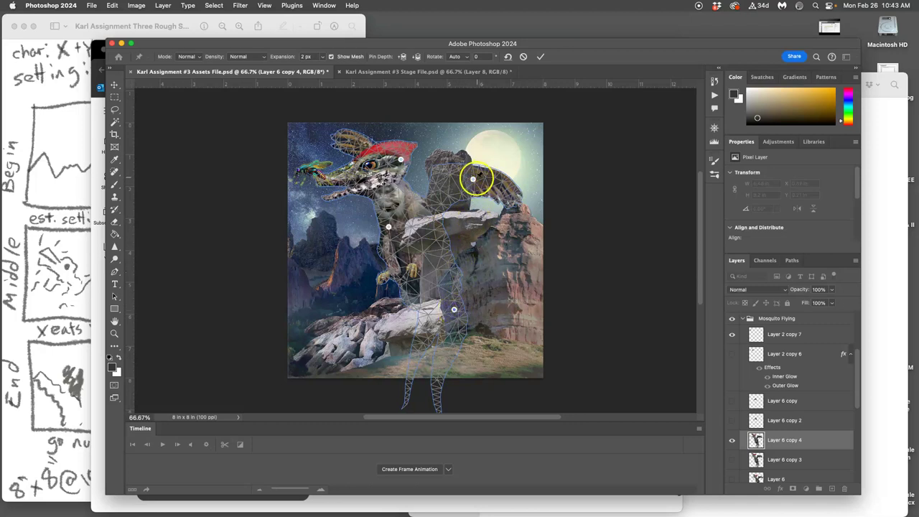
Bend the head and snout pins into the new upward pose and commit the warp.
drag(472, 179, 478, 186)
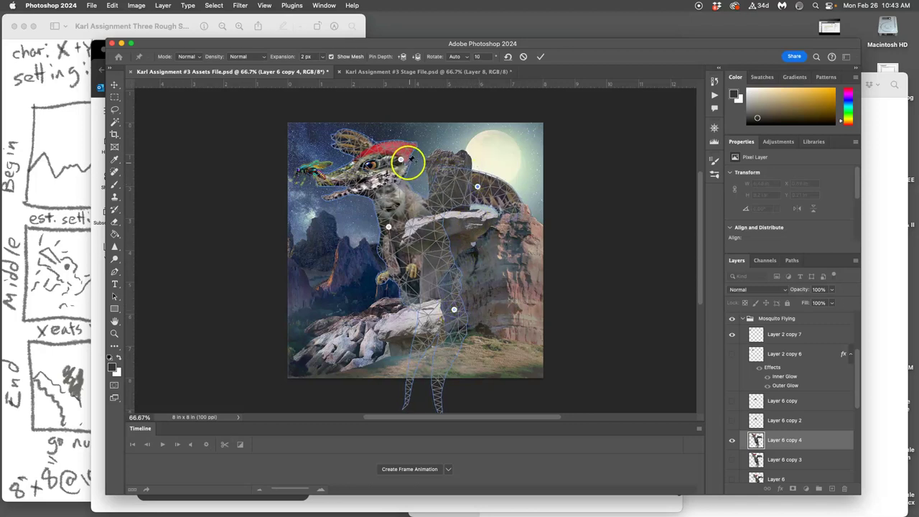
drag(401, 160, 373, 179)
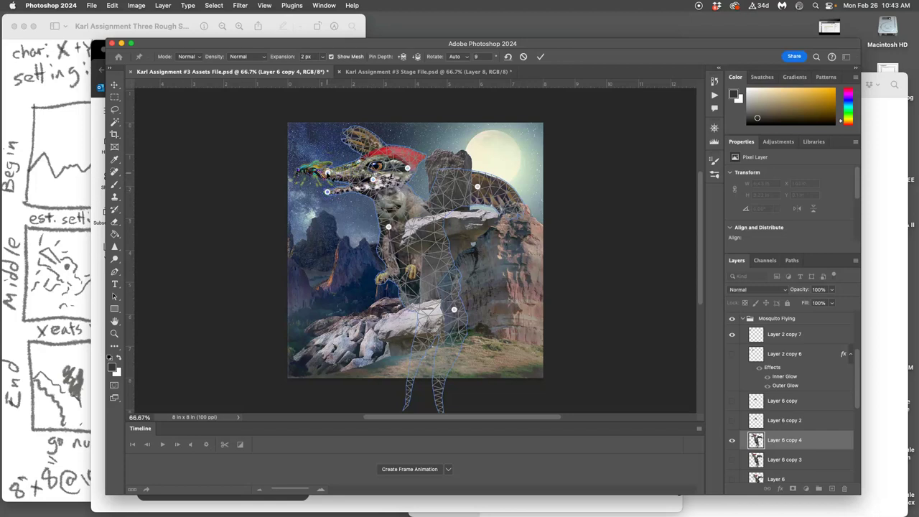
drag(328, 170, 329, 194)
click(377, 193)
click(380, 195)
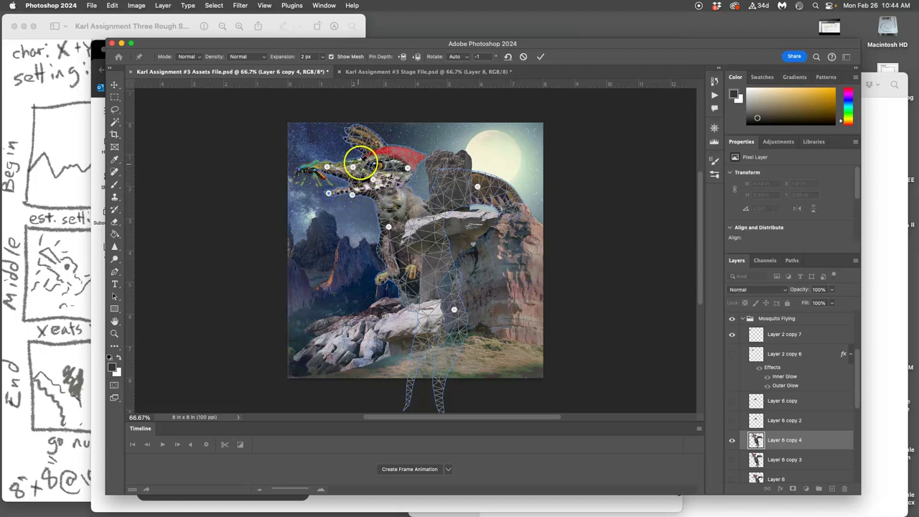
drag(367, 155, 345, 162)
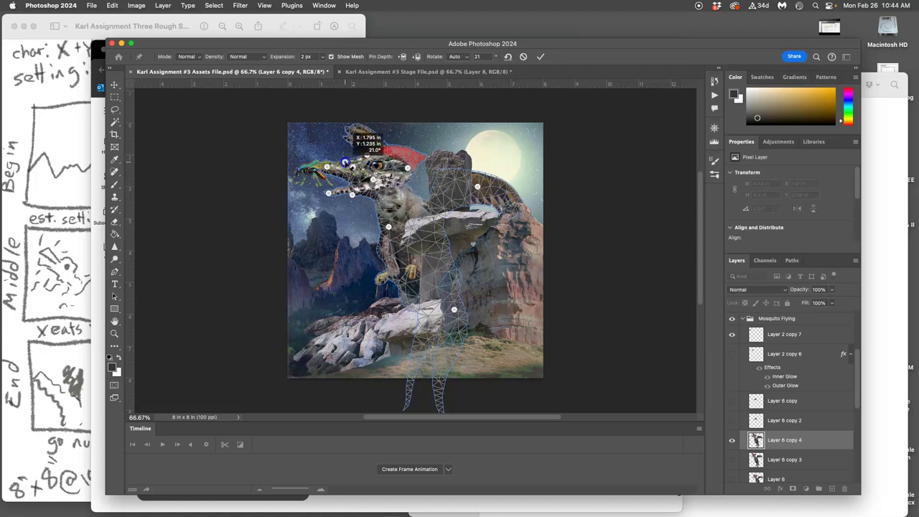
key(Return)
mouse_move(429, 200)
mouse_down()
mouse_move(460, 224)
mouse_move(435, 226)
mouse_move(610, 286)
mouse_up()
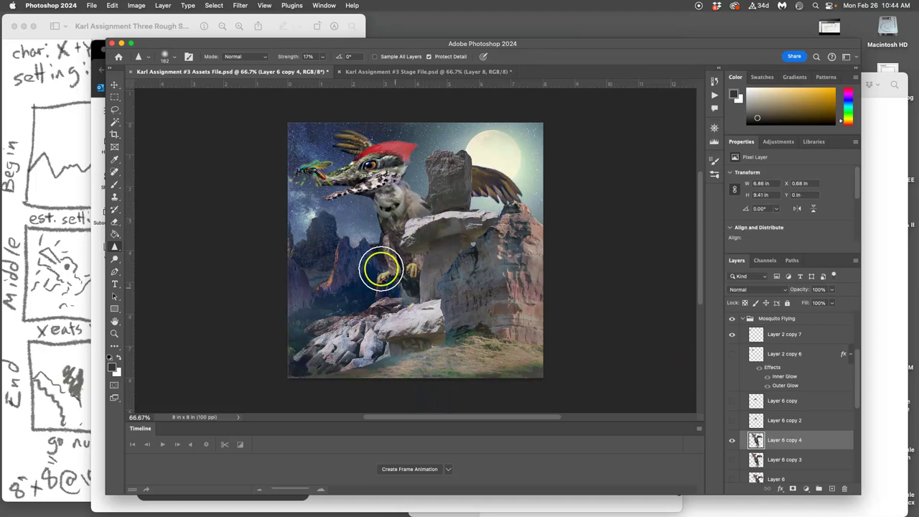
Lasso the creature's head and rotate it about 7.45° with Free Transform.
click(114, 109)
mouse_move(362, 163)
mouse_down()
mouse_move(465, 192)
mouse_move(417, 185)
mouse_up()
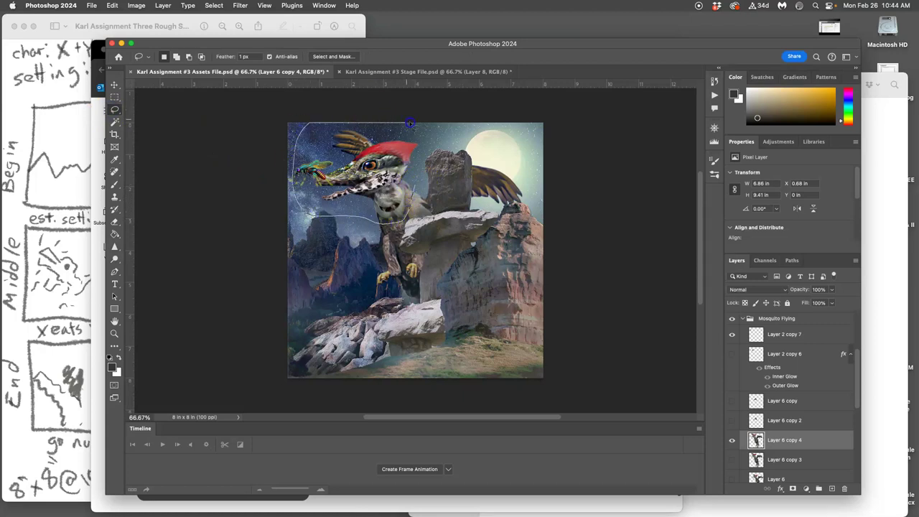
drag(424, 149, 424, 166)
key(ctrl+t)
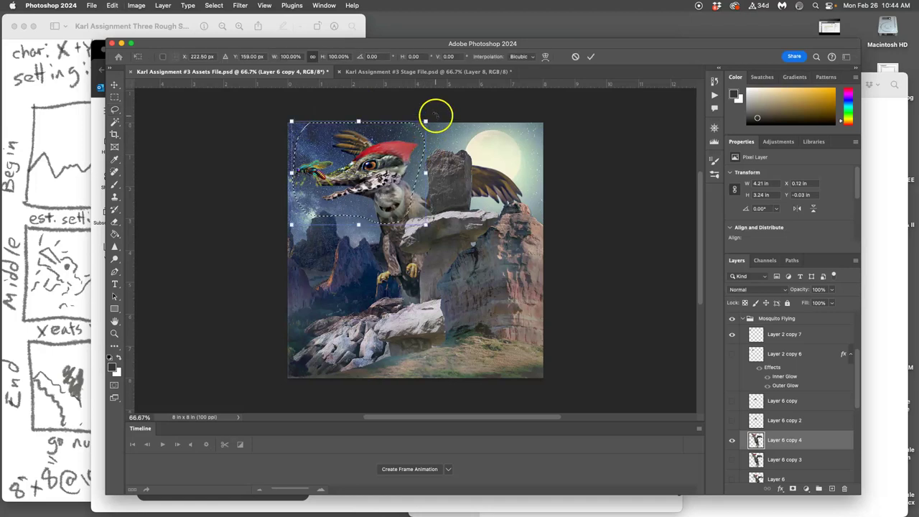
drag(435, 112, 439, 128)
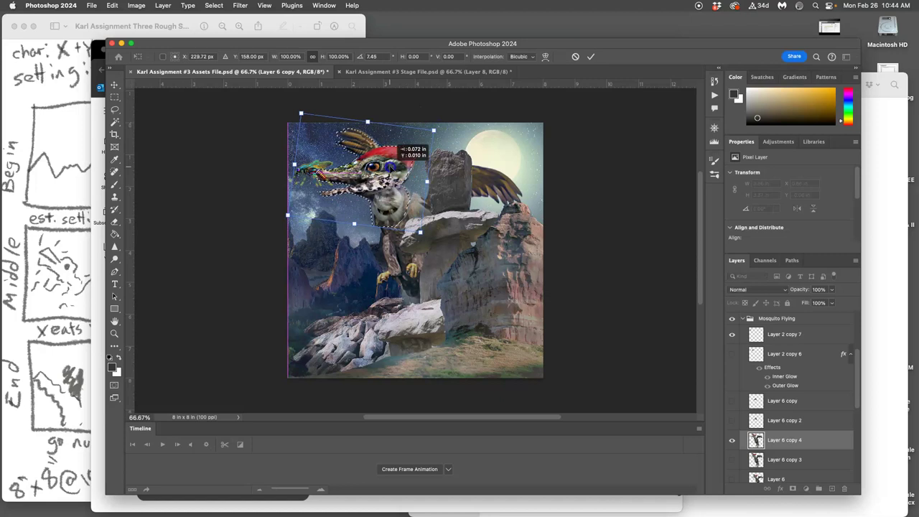
drag(388, 167, 392, 166)
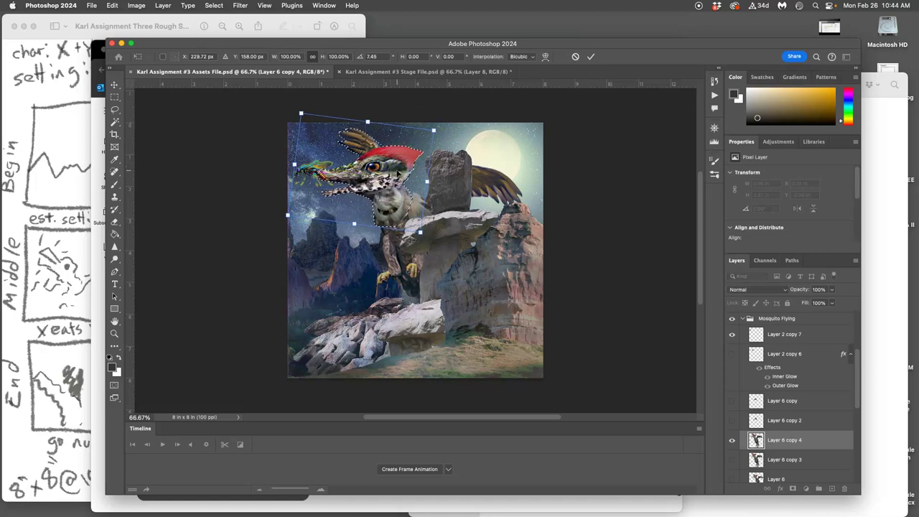
Distort the head, pulling its top-left corner up-left and shifting it up and left.
right_click(375, 153)
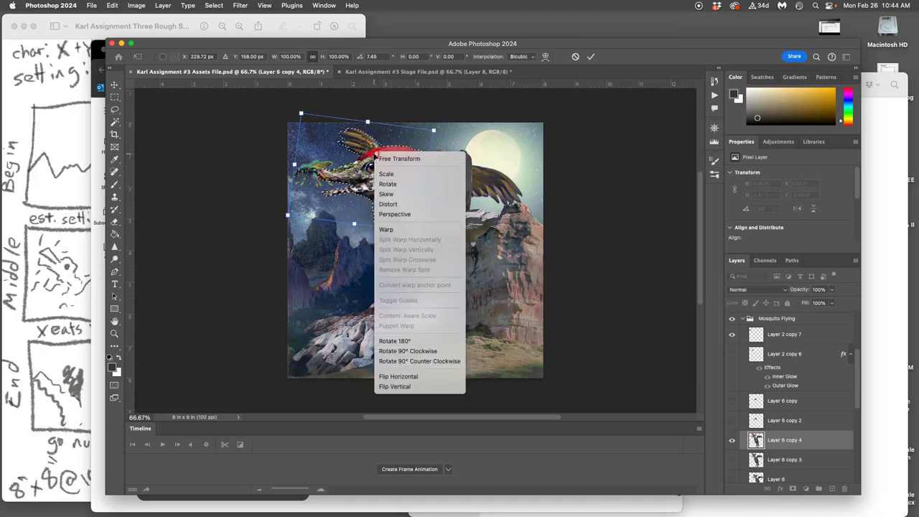
click(391, 205)
drag(301, 113, 286, 89)
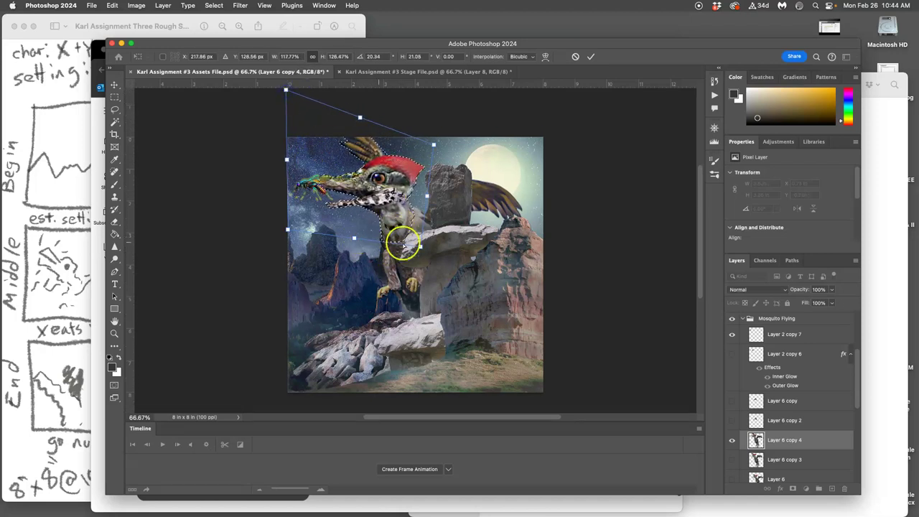
drag(420, 248, 417, 244)
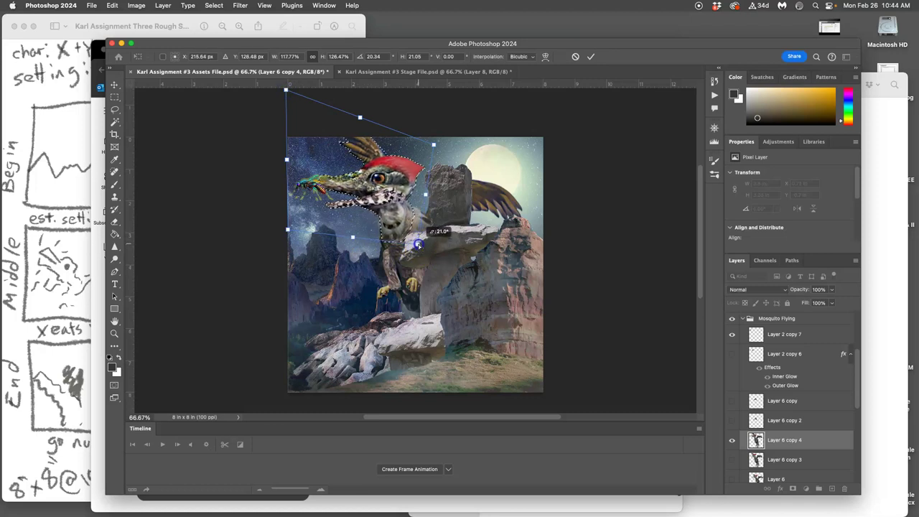
click(343, 181)
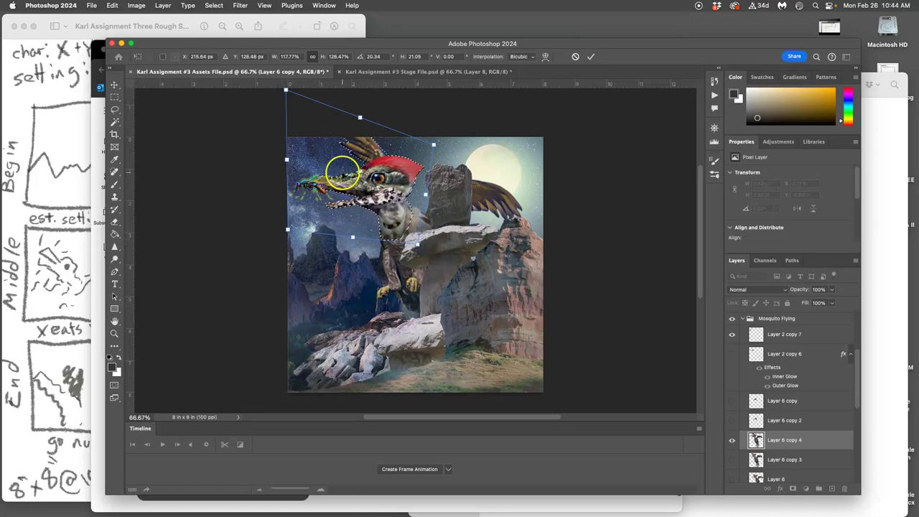
drag(340, 175, 332, 171)
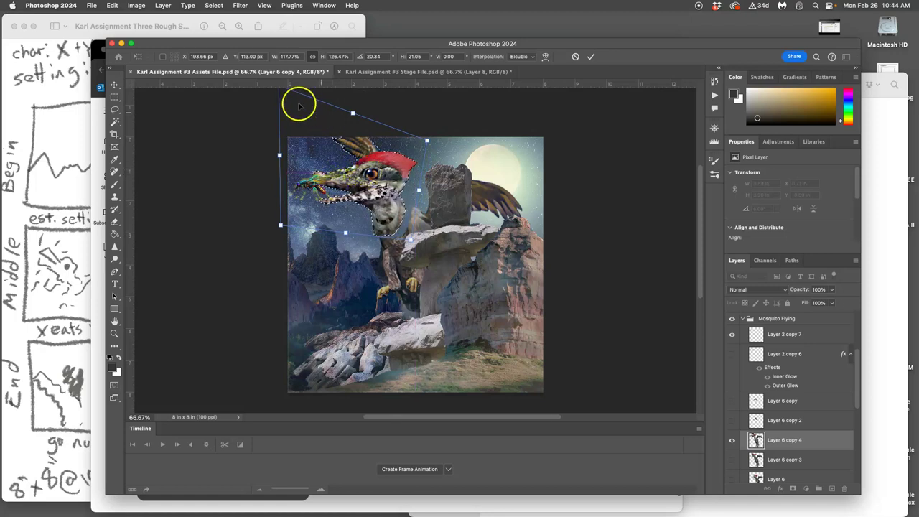
scroll(312, 134, up, 10)
scroll(311, 134, down, 3)
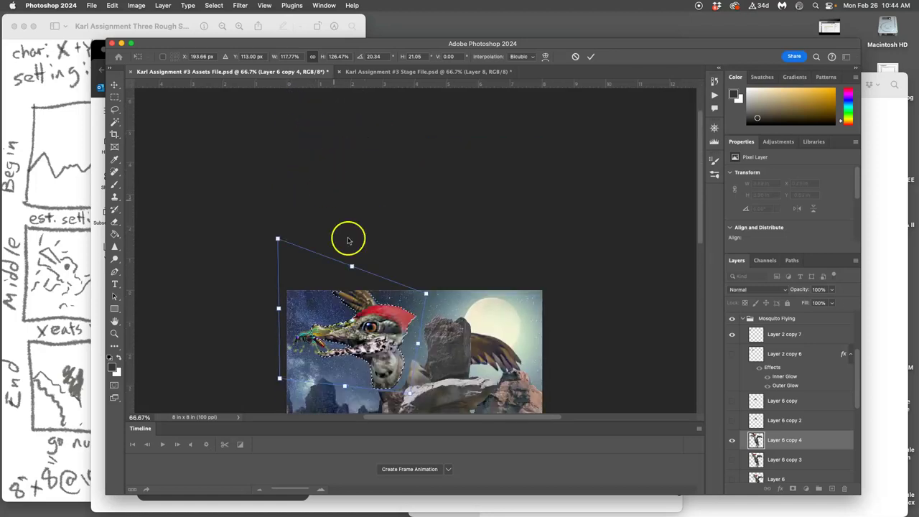
Scale the head larger from its top-right corner and move it left and up.
right_click(342, 304)
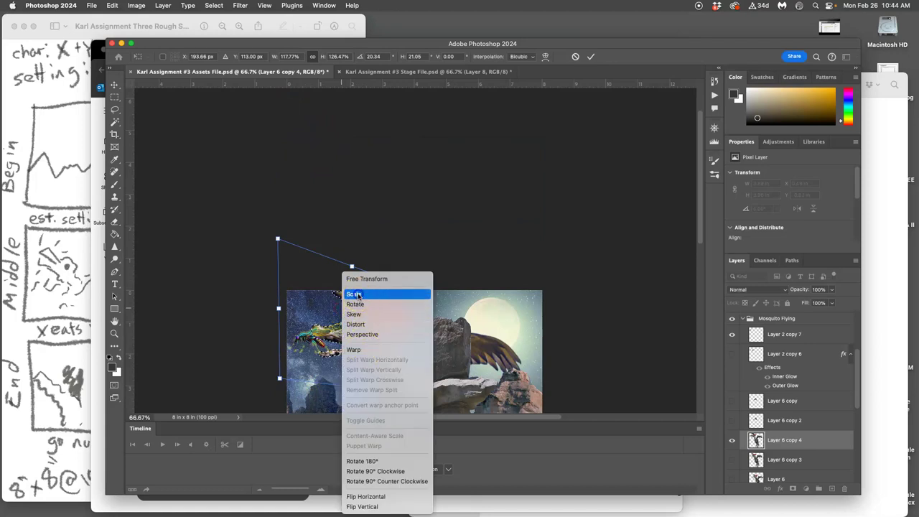
click(359, 304)
drag(427, 289, 436, 284)
drag(399, 331, 375, 327)
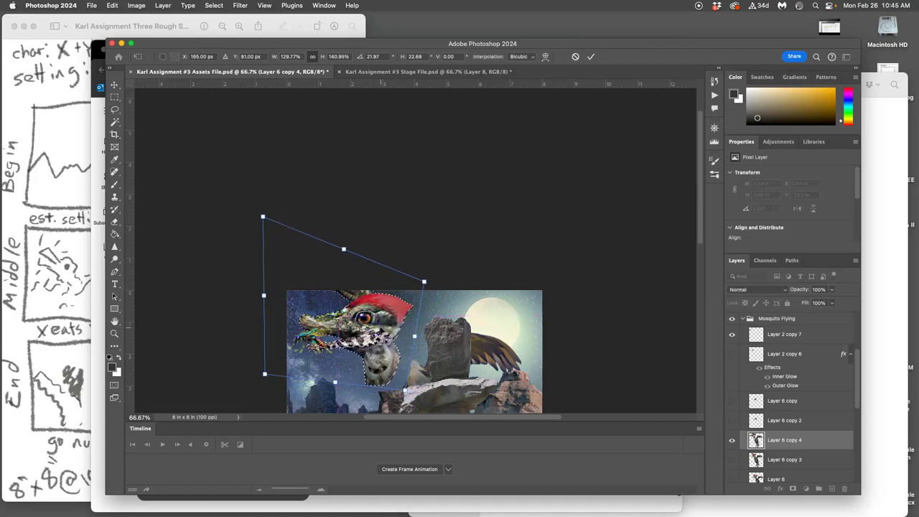
Tilt the head further to about 25°, lower it slightly and commit the transform.
right_click(395, 377)
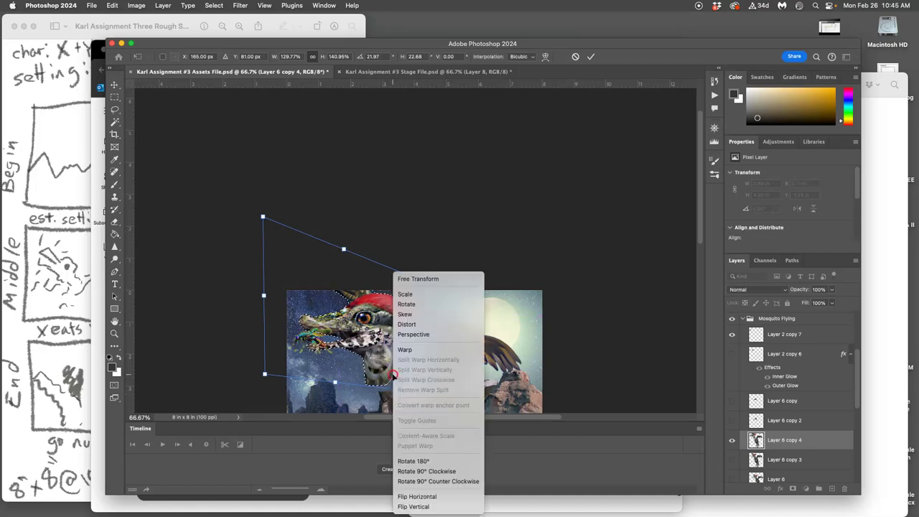
click(404, 304)
drag(410, 395, 406, 403)
drag(380, 361, 379, 364)
scroll(399, 348, down, 5)
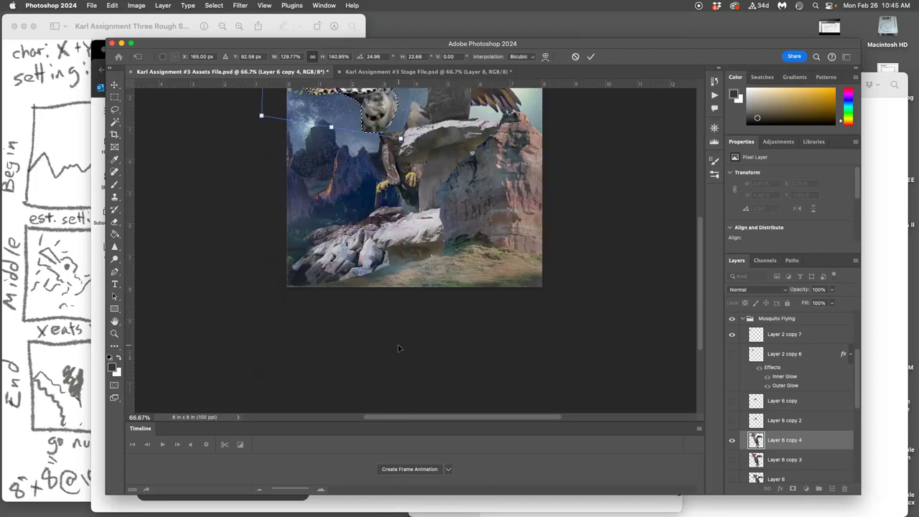
scroll(399, 348, up, 3)
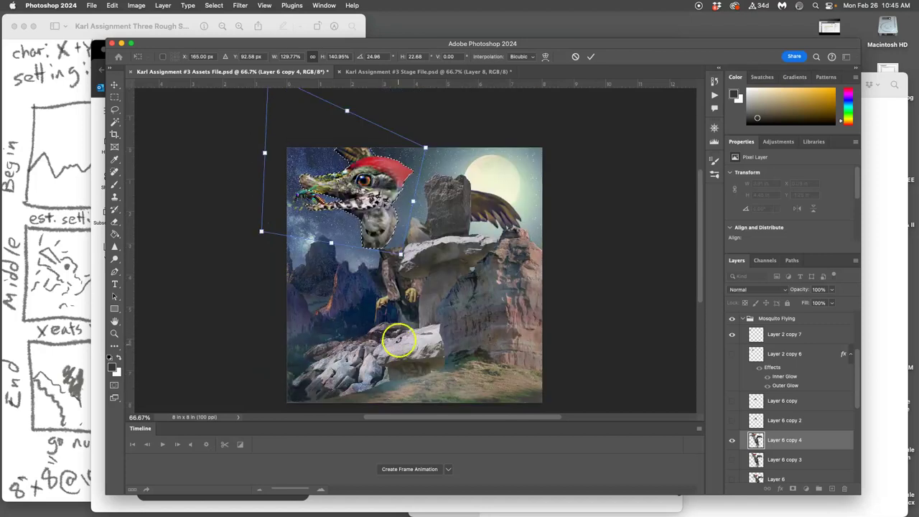
key(Return)
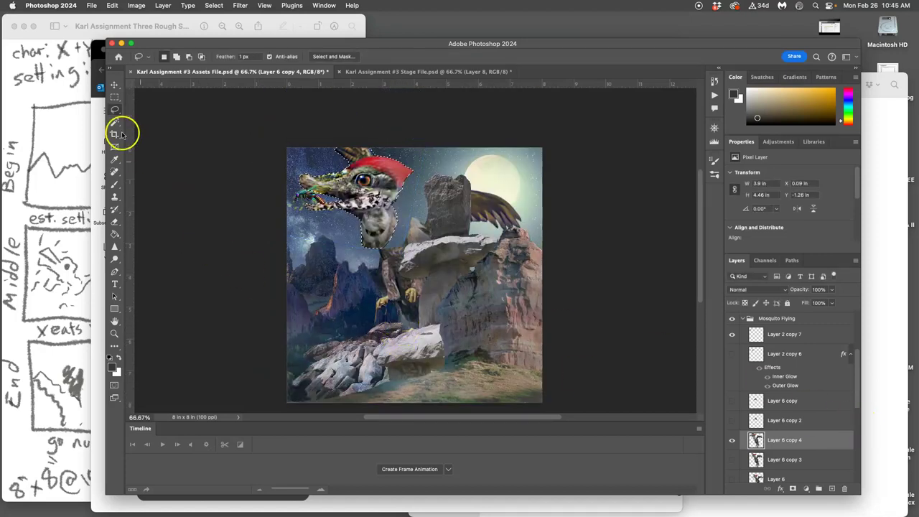
Replace the head selection with a lasso around the rock and creature body.
click(114, 110)
click(421, 164)
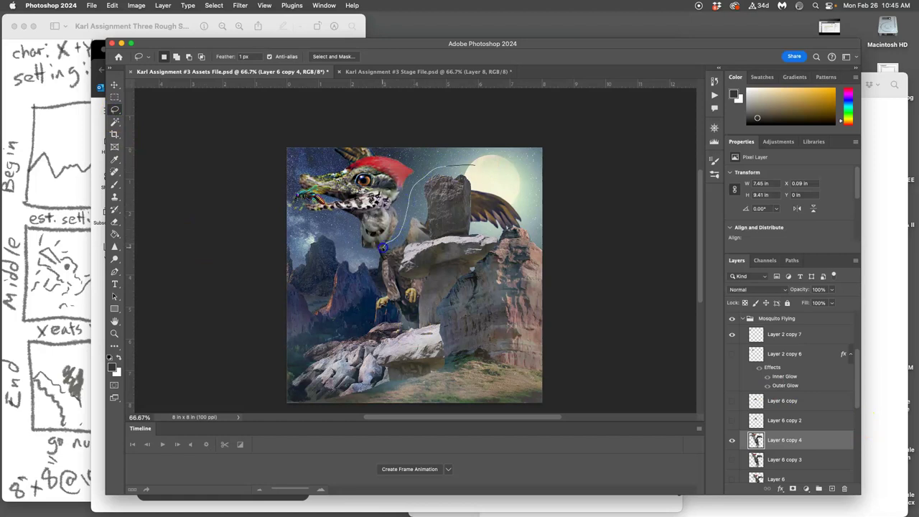
mouse_move(354, 329)
mouse_down()
mouse_move(499, 322)
mouse_move(521, 195)
mouse_move(419, 188)
mouse_up()
Scale the selected piece to about 106%, rotate it about -8°, nudge it into place and commit.
key(super+t)
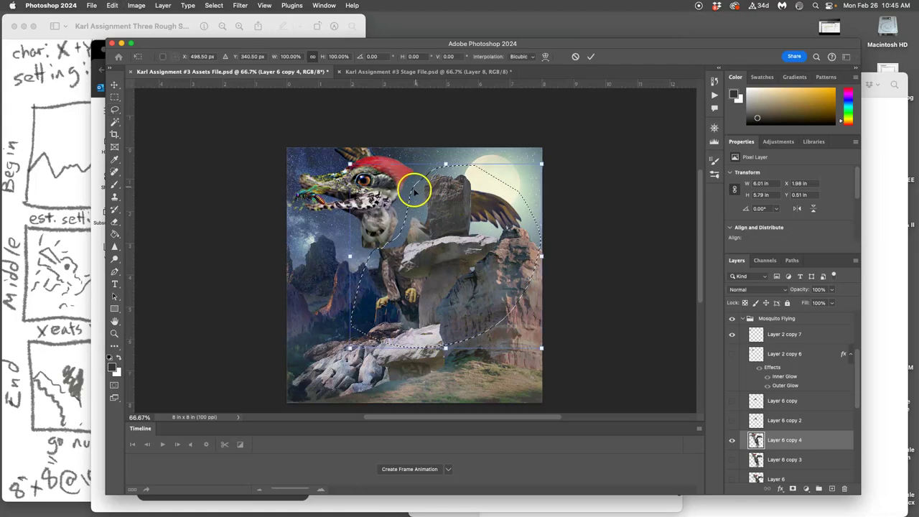
drag(349, 164, 338, 151)
drag(553, 147, 538, 132)
drag(428, 253, 423, 247)
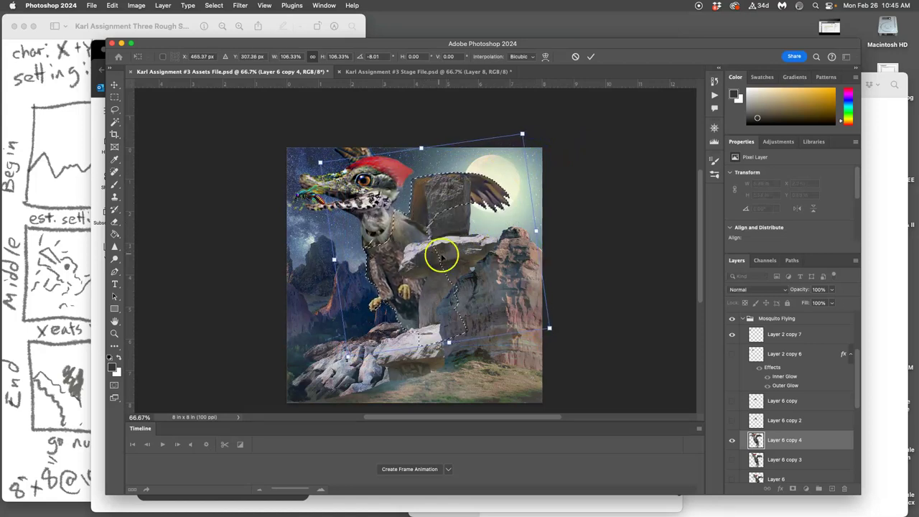
key(Return)
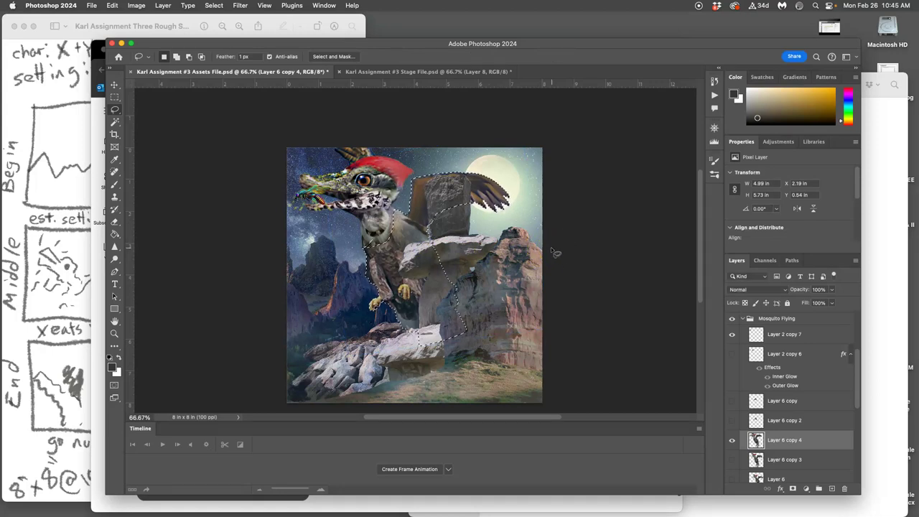
Puppet-warp the wing with pins near the body and at the tip, raising it, then deselect.
click(113, 6)
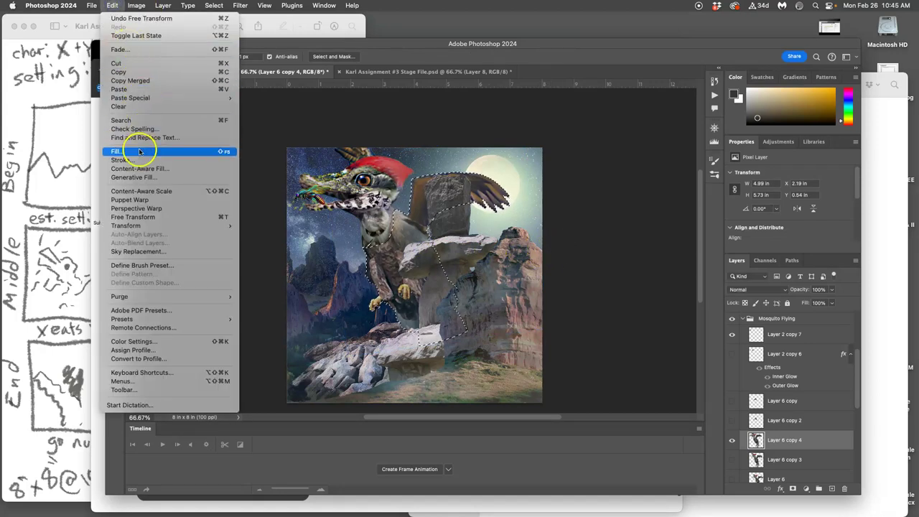
click(140, 199)
click(408, 241)
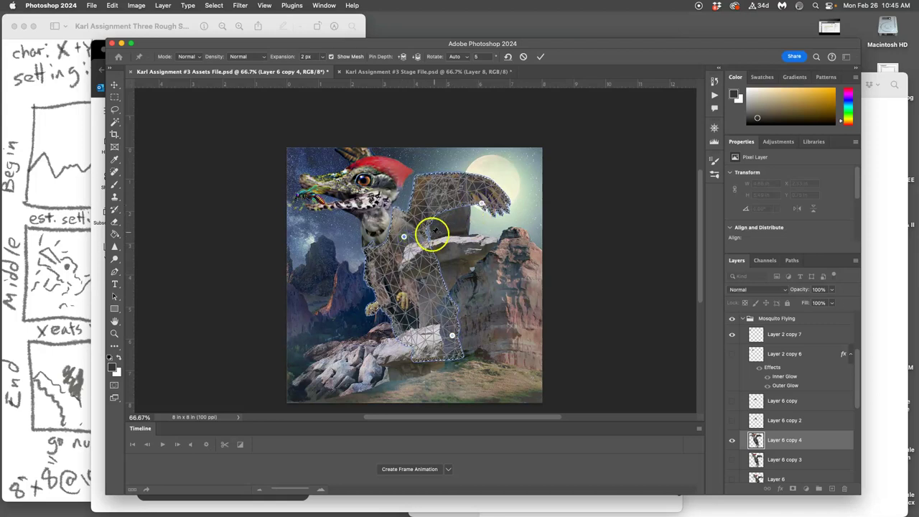
drag(428, 237, 436, 234)
click(440, 252)
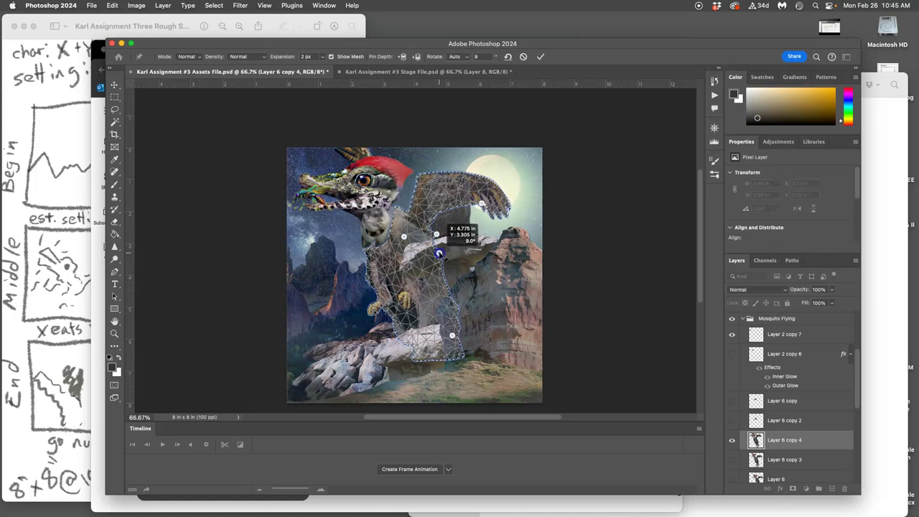
click(482, 204)
drag(482, 194, 480, 205)
key(Return)
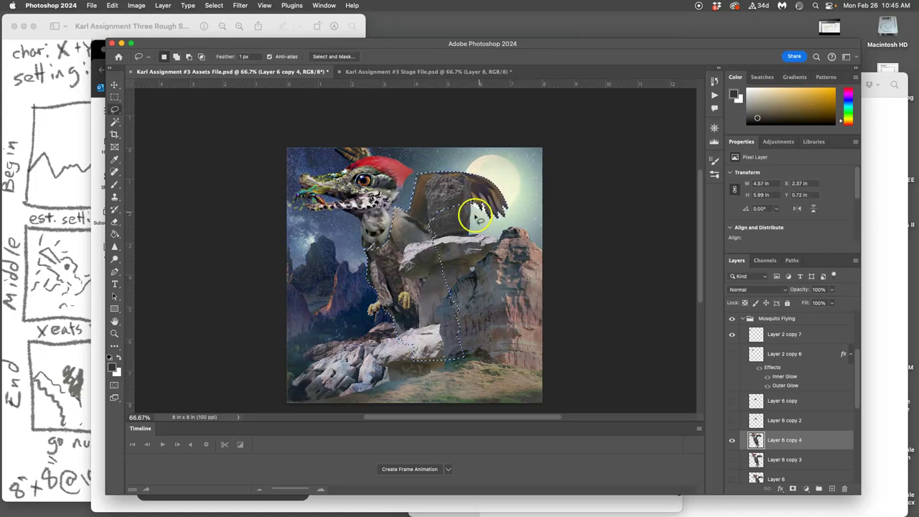
key(cmd+d)
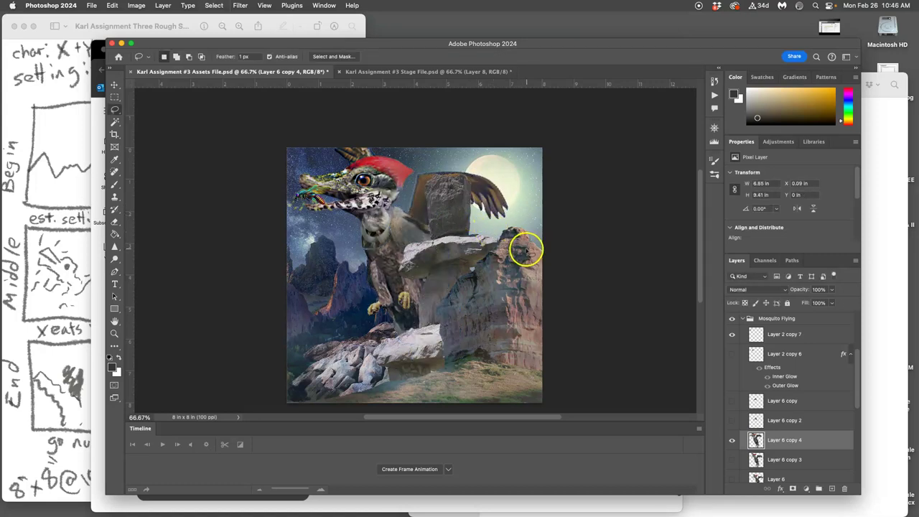
With a soft Clone Stamp brush, sample the body and stamp texture onto the chest and feathers.
click(115, 198)
scroll(403, 249, up, 5)
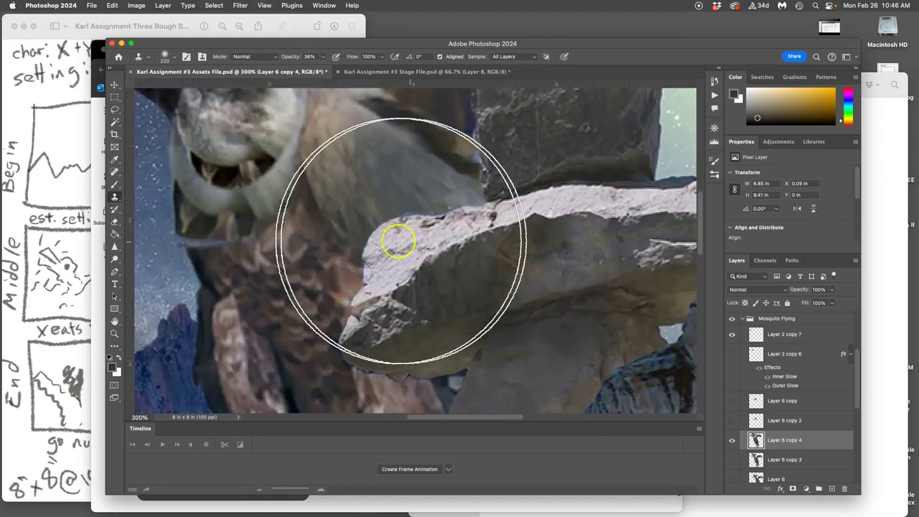
click(174, 57)
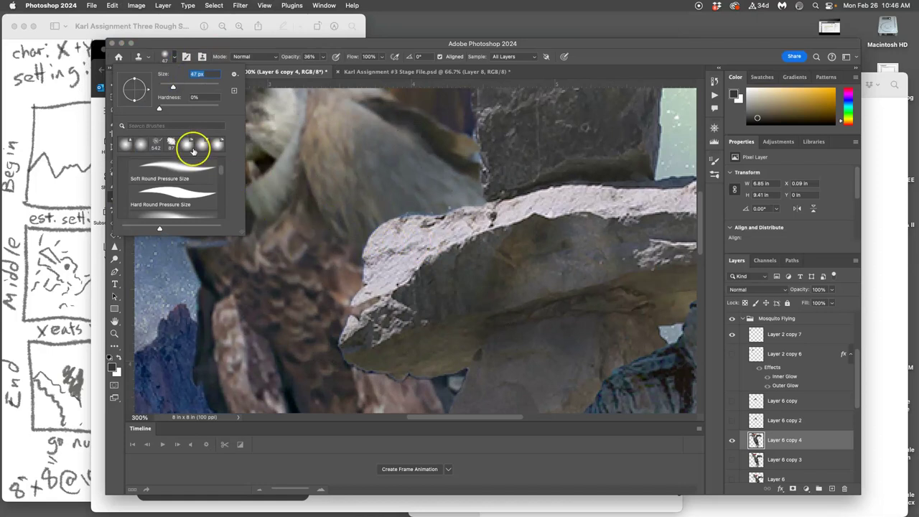
click(363, 298)
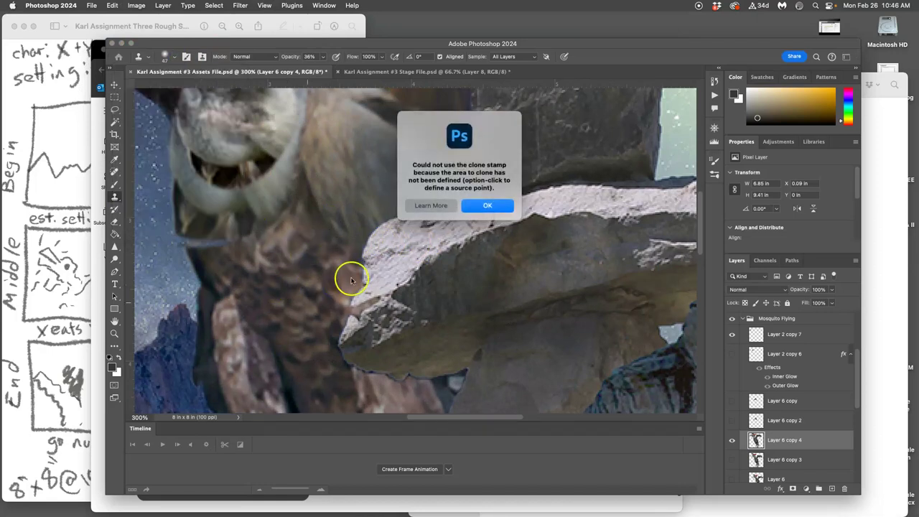
click(501, 205)
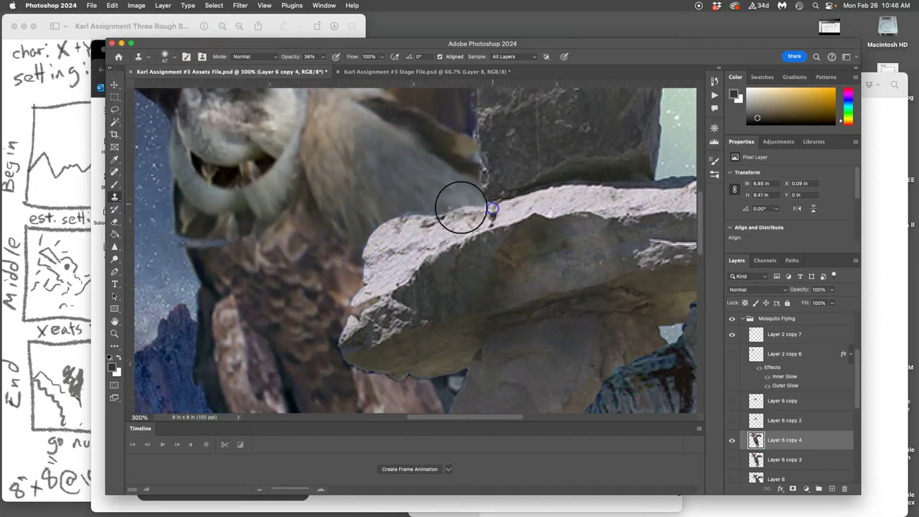
mouse_move(267, 270)
mouse_down()
mouse_move(189, 236)
mouse_move(238, 249)
mouse_up()
alt+click(320, 293)
click(250, 265)
alt+click(237, 246)
click(263, 371)
Zoom in, sample nearby fur and cover the open mouth and teeth, then fit the canvas on screen.
key(super+minus)
key(super+minus)
key(super+minus)
click(343, 257)
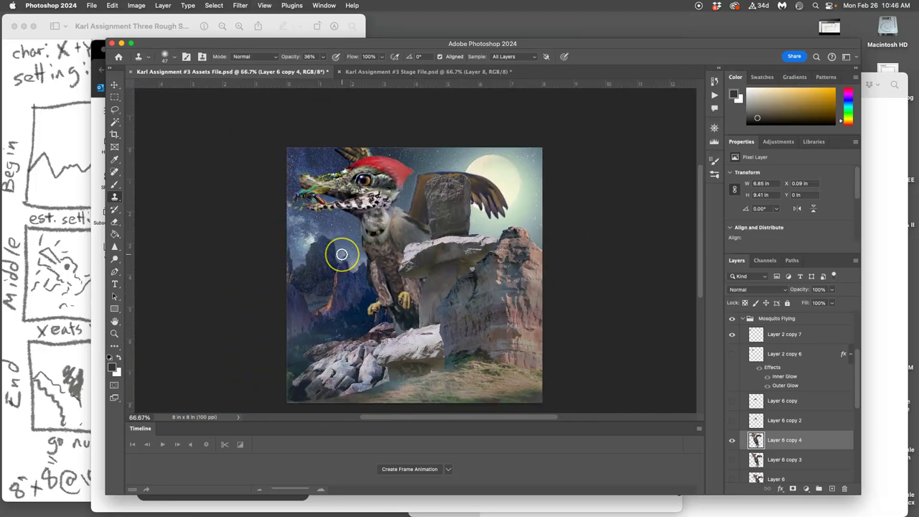
key(super+equal)
key(super+equal)
key(super+equal)
click(351, 239)
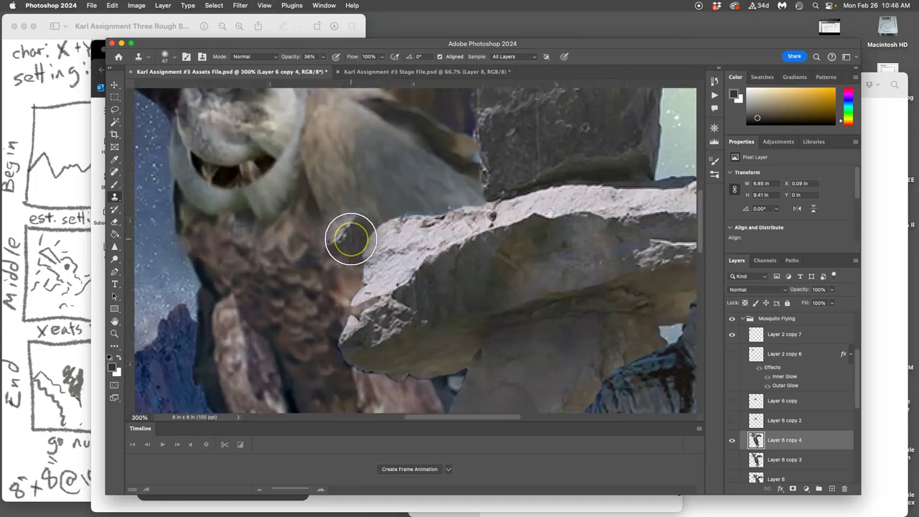
click(405, 301)
click(314, 273)
scroll(314, 272, up, 5)
click(301, 219)
drag(301, 219, 302, 193)
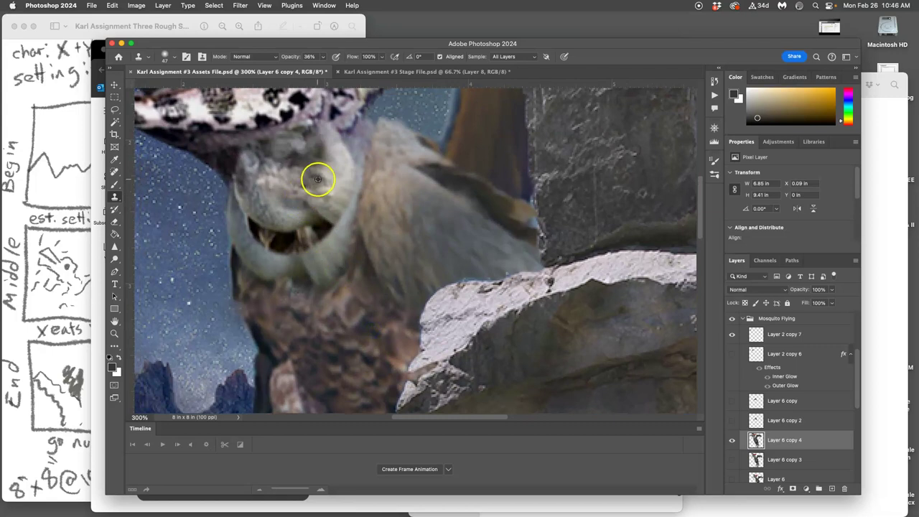
mouse_move(283, 240)
mouse_down()
mouse_move(263, 230)
mouse_move(294, 235)
mouse_move(304, 226)
mouse_up()
drag(535, 330, 523, 303)
key(super+0)
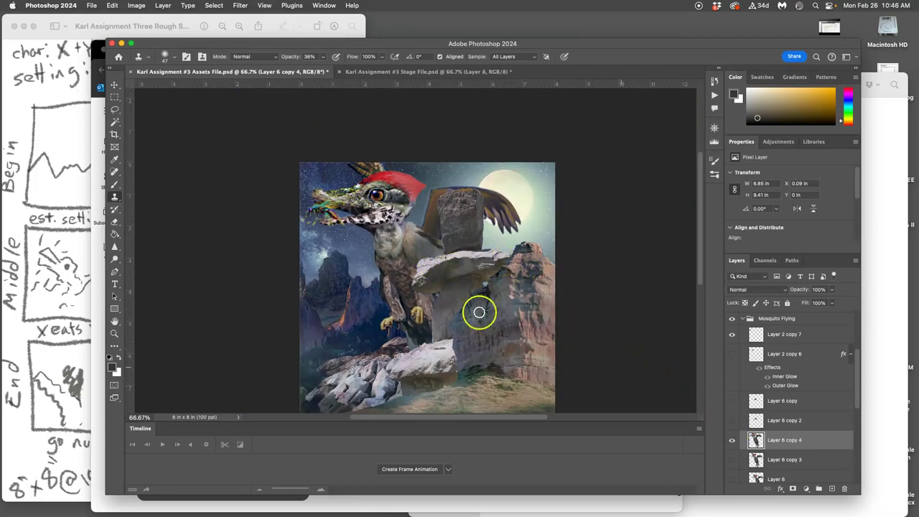
Sharpen the dragon's body and the right-hand rock pillar with the Sharpen tool at 17%.
click(114, 247)
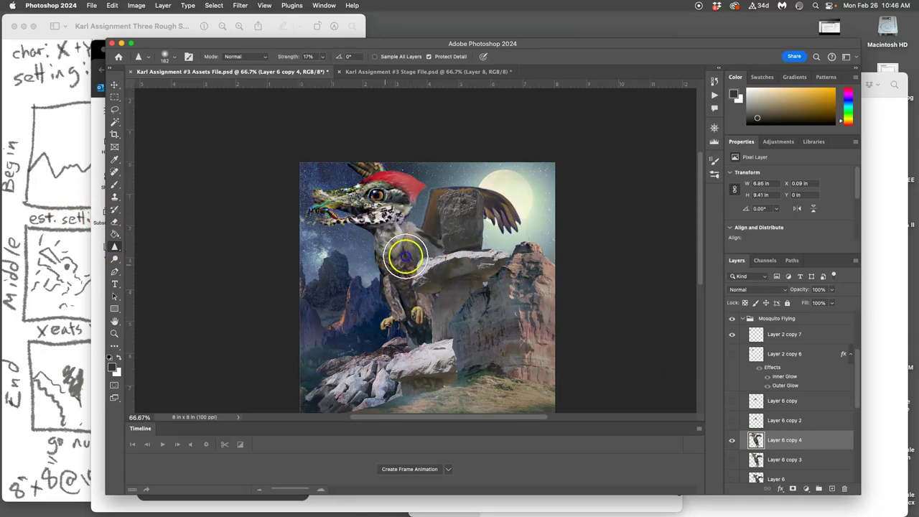
mouse_move(362, 276)
mouse_down()
mouse_move(455, 252)
mouse_move(422, 243)
mouse_move(431, 236)
mouse_move(412, 260)
mouse_move(389, 212)
mouse_up()
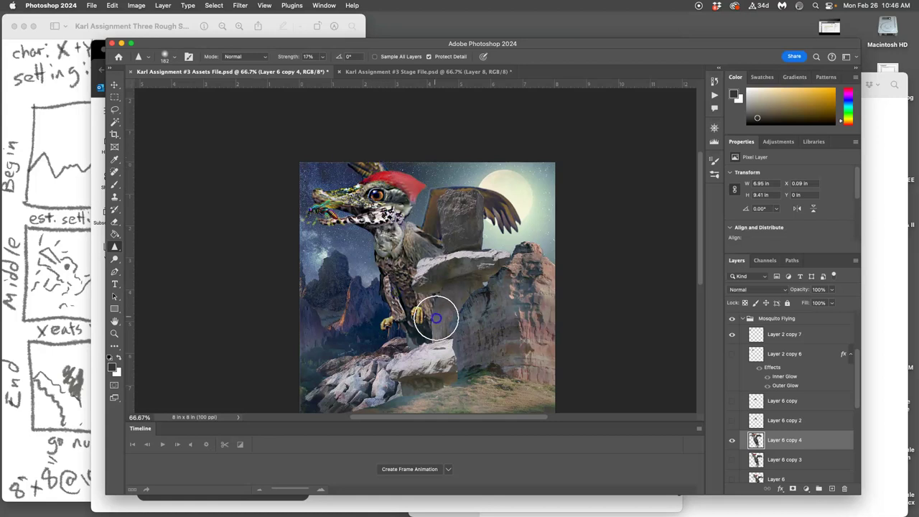
mouse_move(460, 321)
mouse_down()
mouse_move(468, 230)
mouse_move(530, 275)
mouse_move(513, 149)
mouse_move(385, 75)
mouse_move(393, 72)
mouse_move(452, 181)
mouse_up()
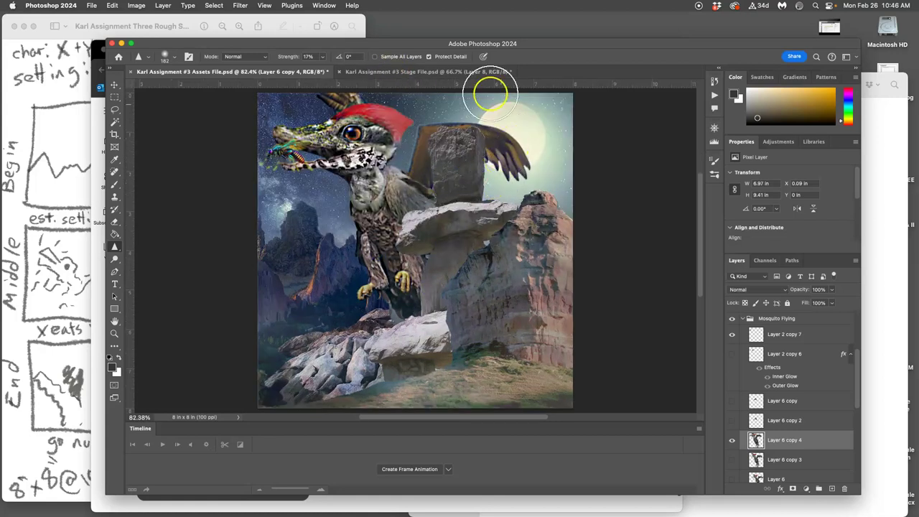
Compare against the Stage File, then sharpen the stone top's texture.
click(444, 72)
key(super+0)
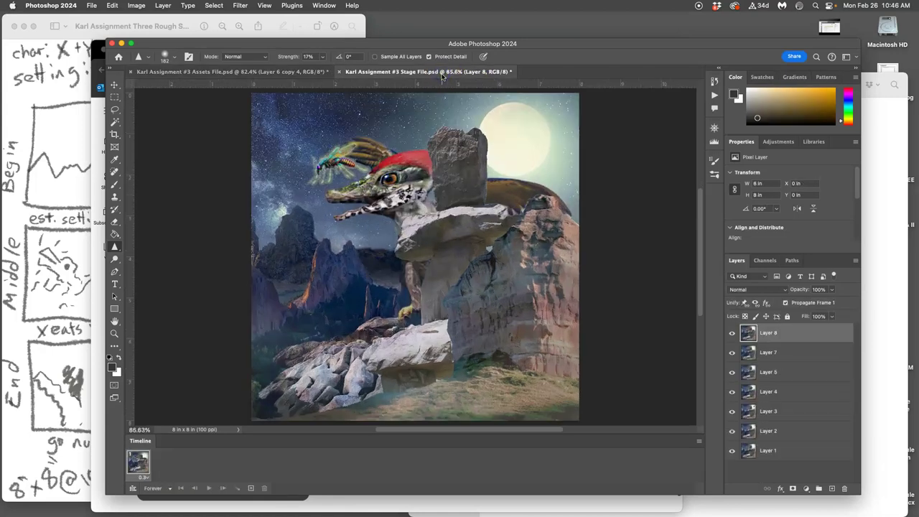
click(285, 72)
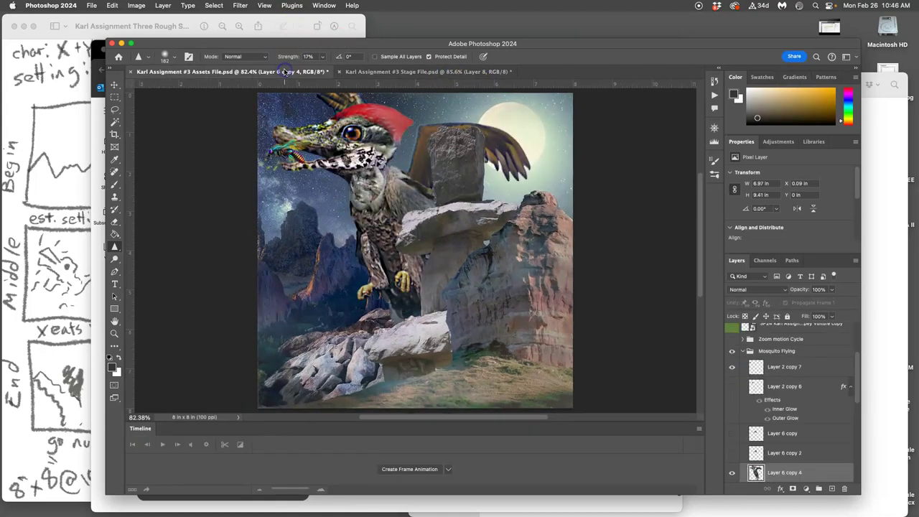
click(381, 74)
click(304, 78)
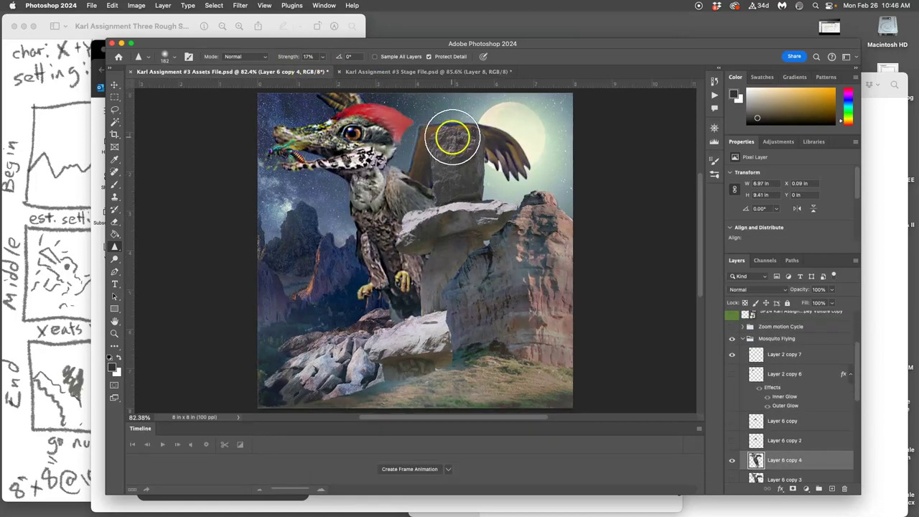
drag(461, 143, 488, 161)
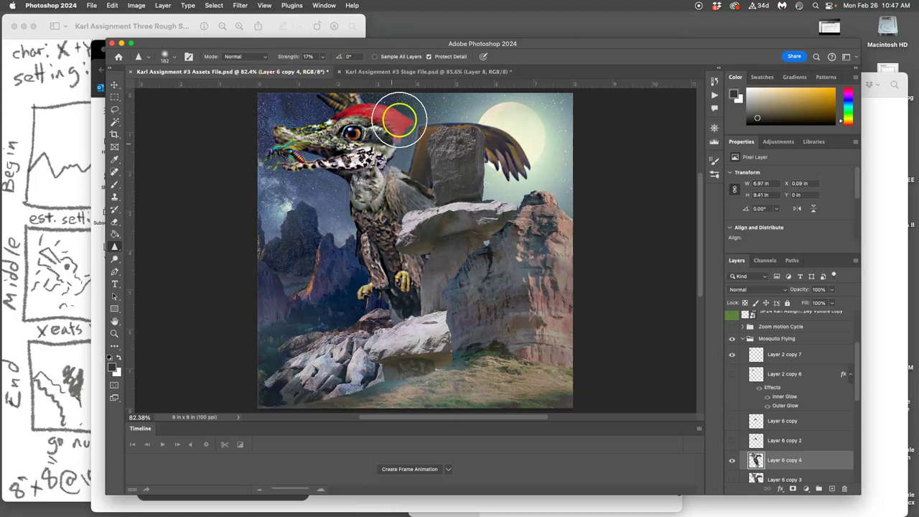
Check the Stage File again, then expand the layers above Mosquito Flying and select Layer 5.
click(417, 72)
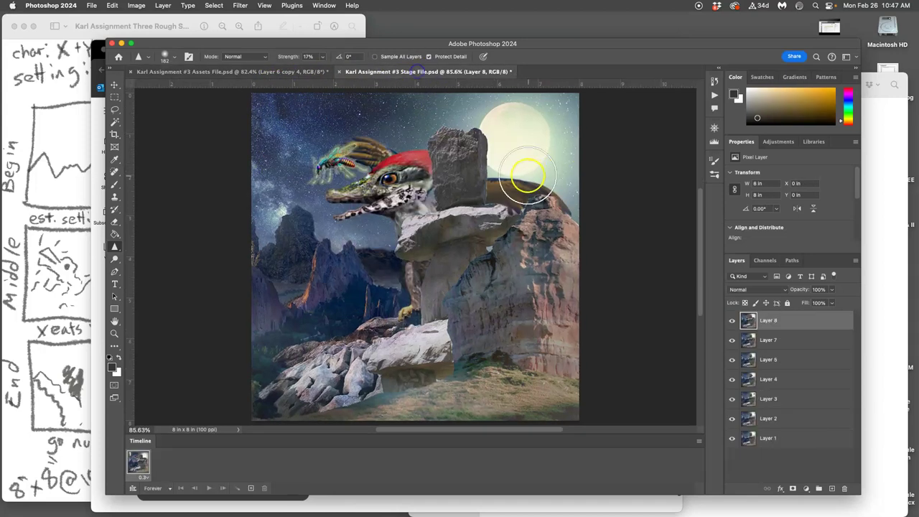
click(283, 72)
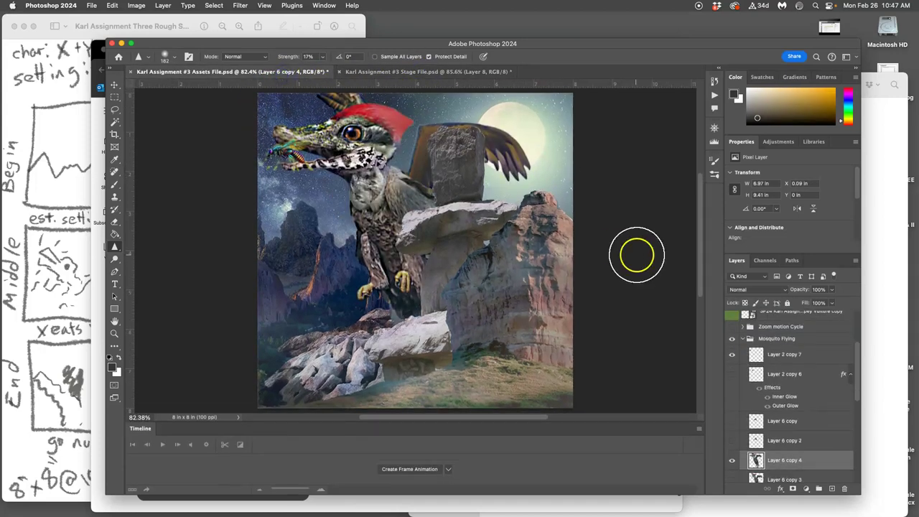
click(815, 391)
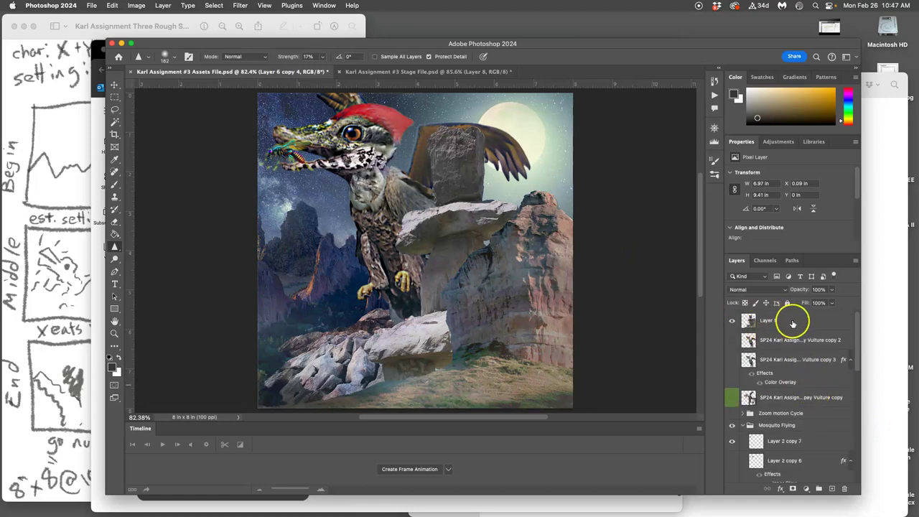
click(790, 323)
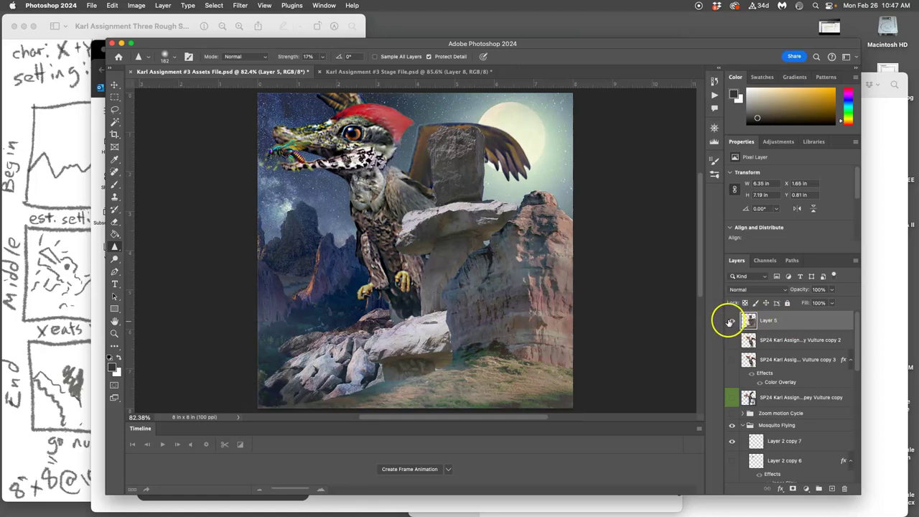
Merge all visible layers into a new top Layer 7, toggling it to compare the frame.
click(730, 321)
click(730, 322)
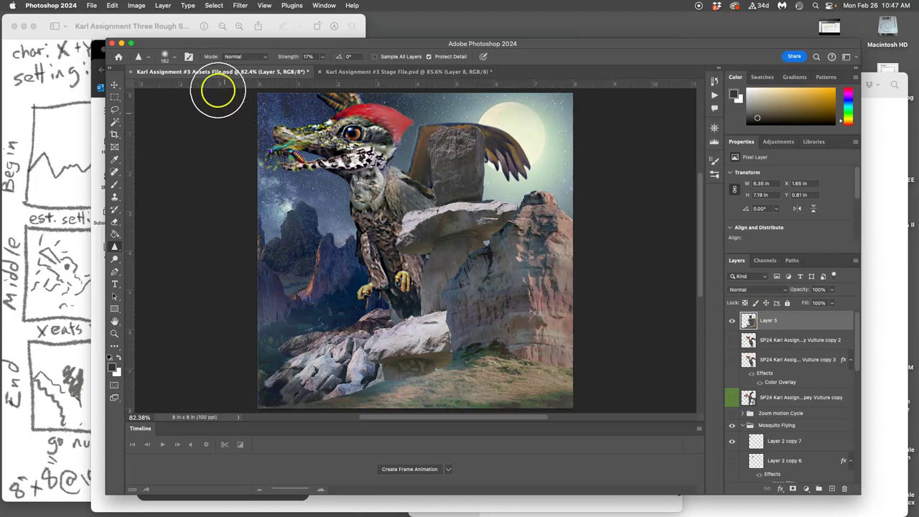
click(162, 5)
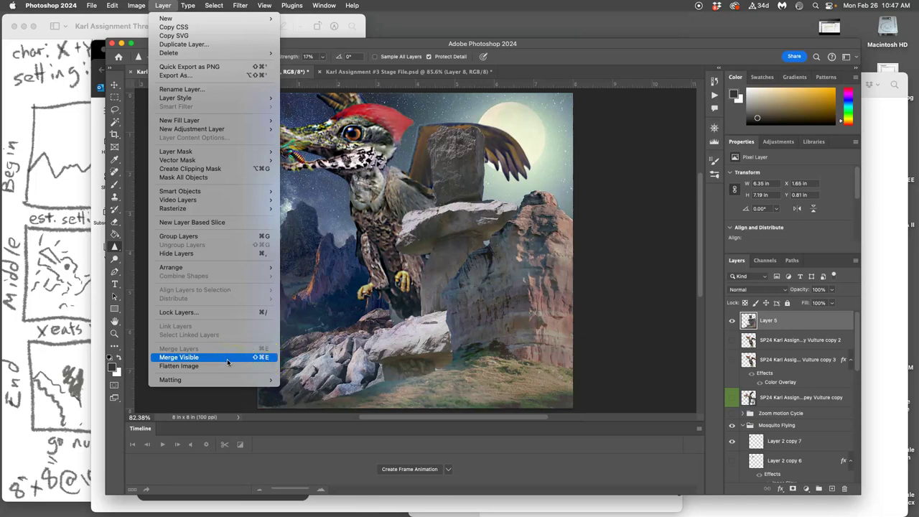
click(205, 361)
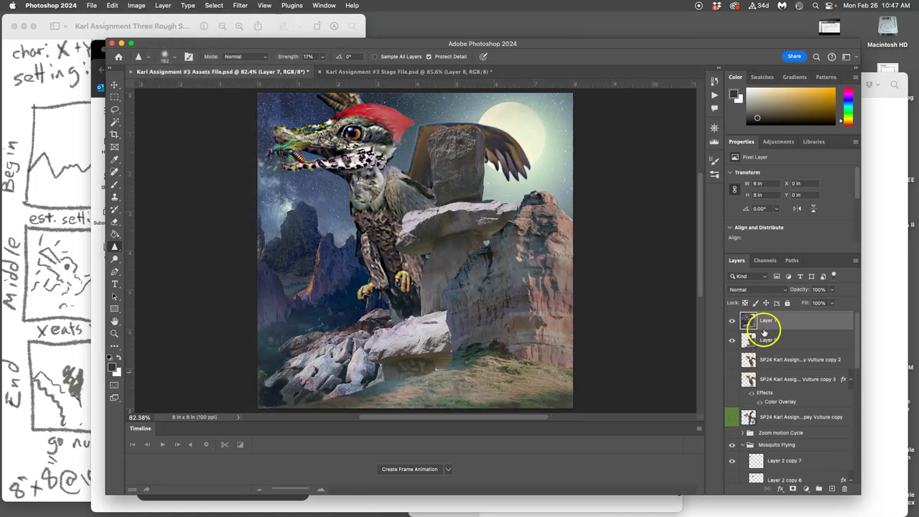
click(732, 321)
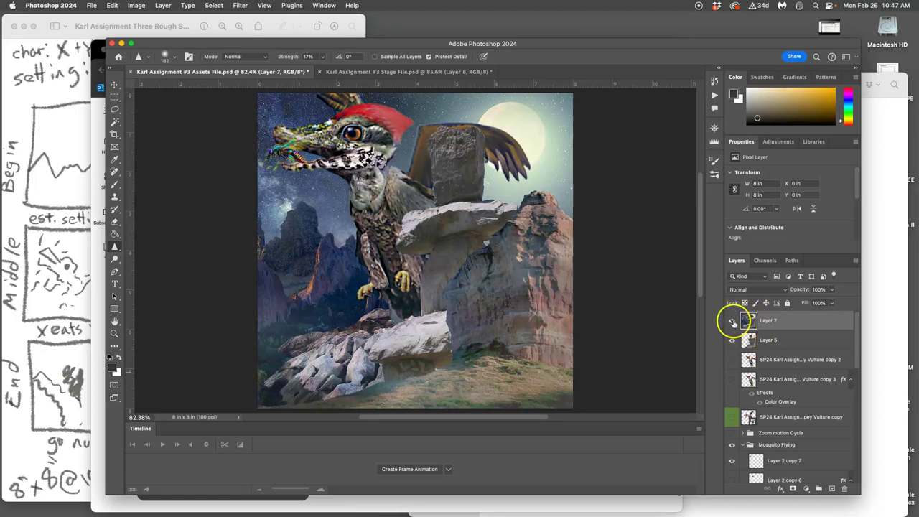
click(732, 322)
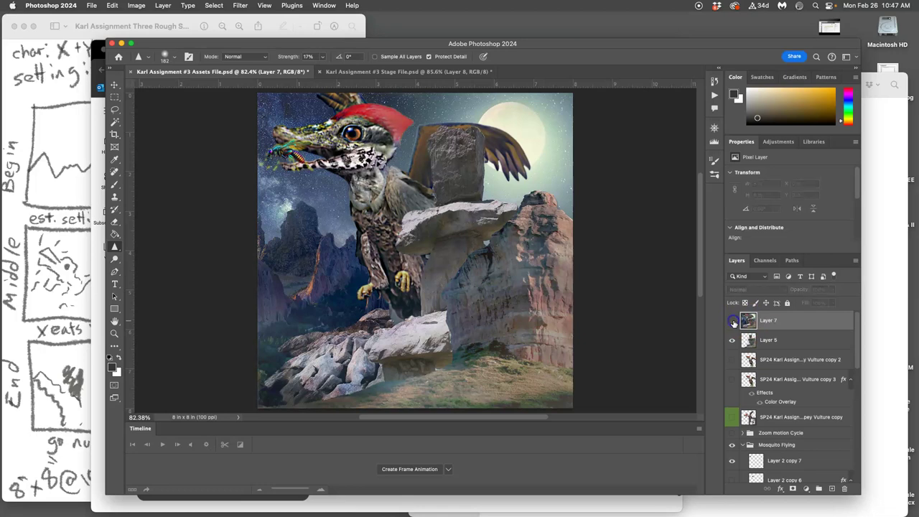
click(732, 321)
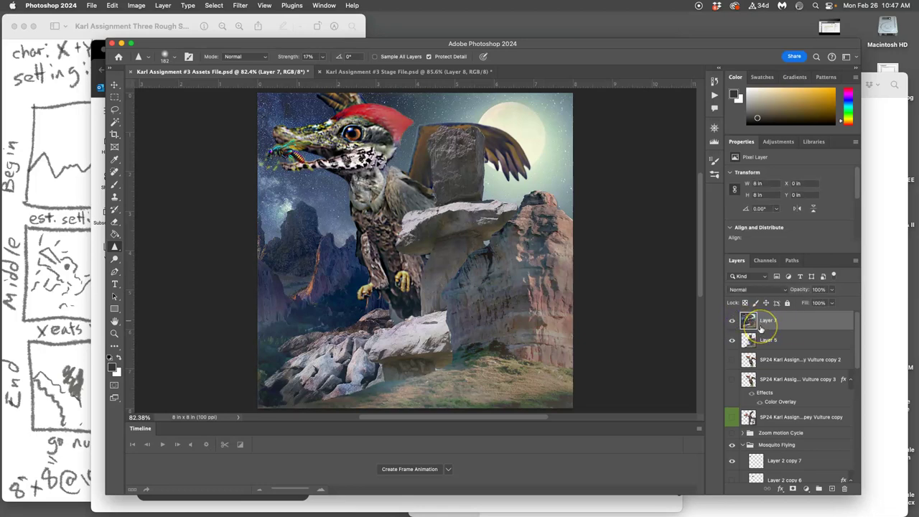
Select the entire Assets File canvas and copy it.
click(215, 6)
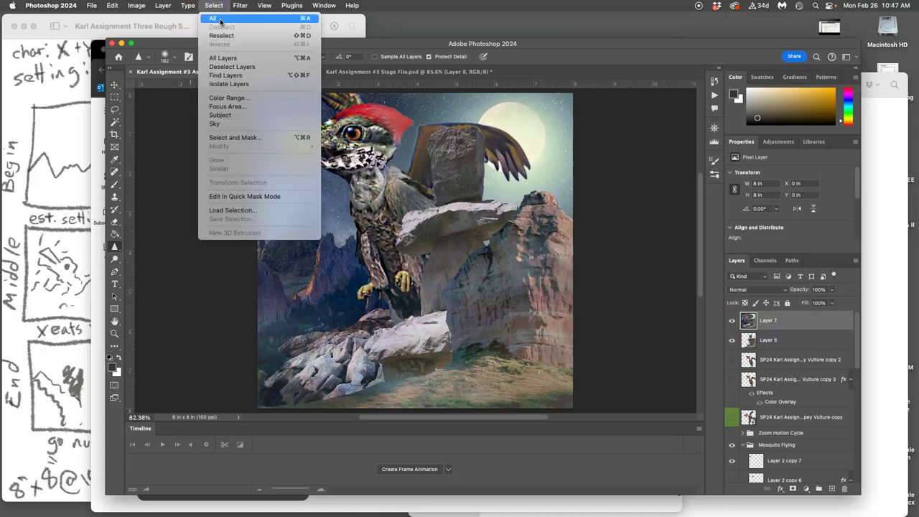
click(215, 18)
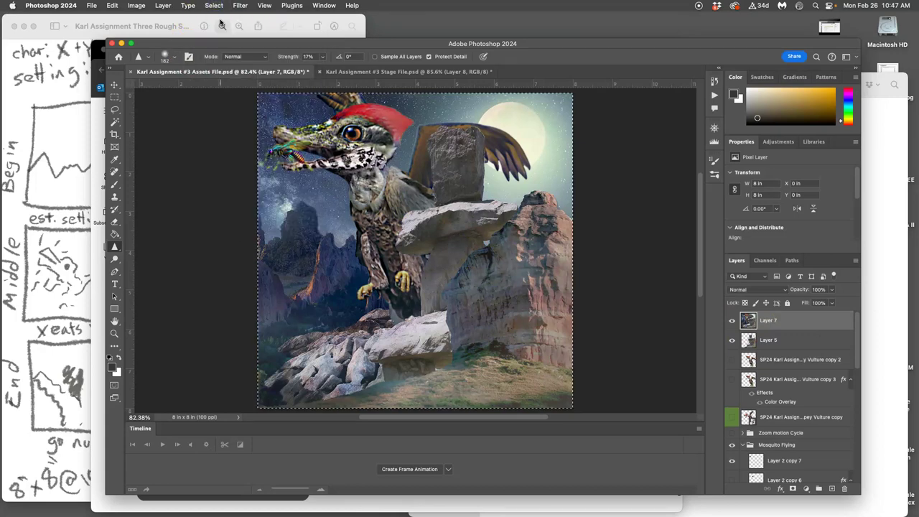
click(113, 5)
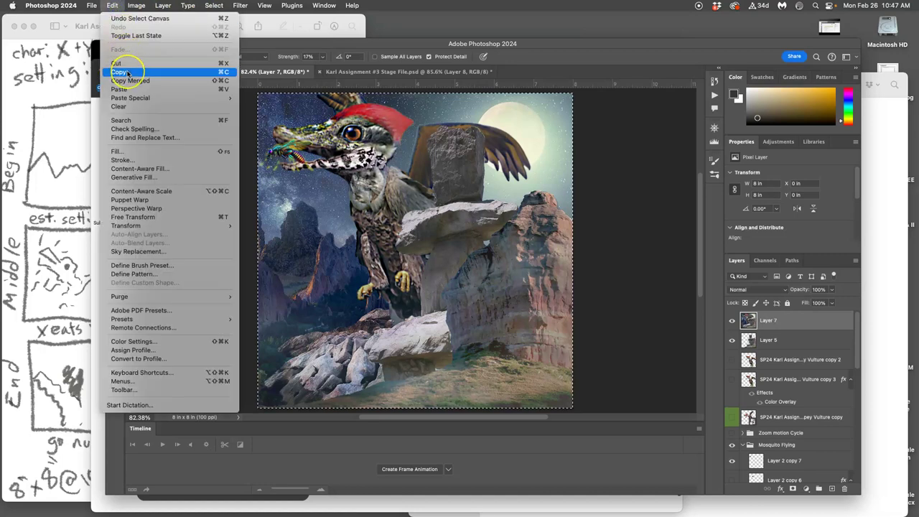
click(126, 72)
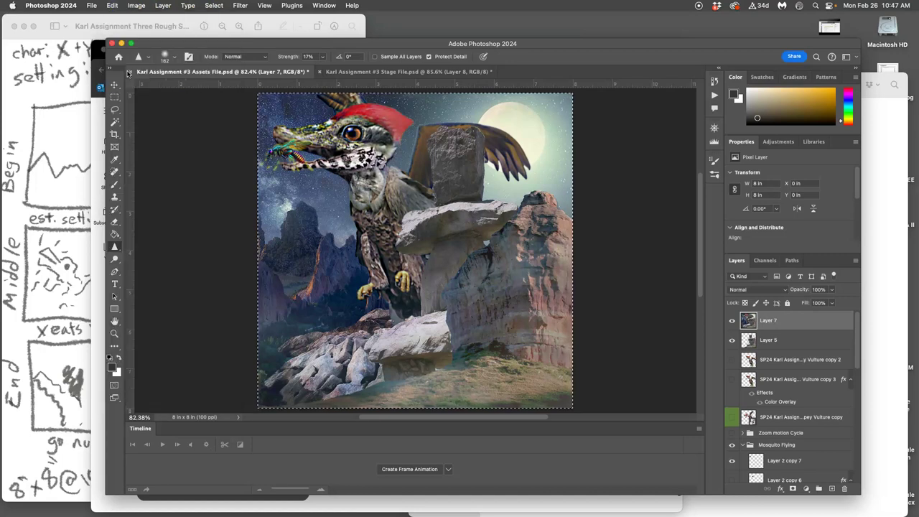
Paste the copied image into the Stage File as new Layer 9.
click(394, 72)
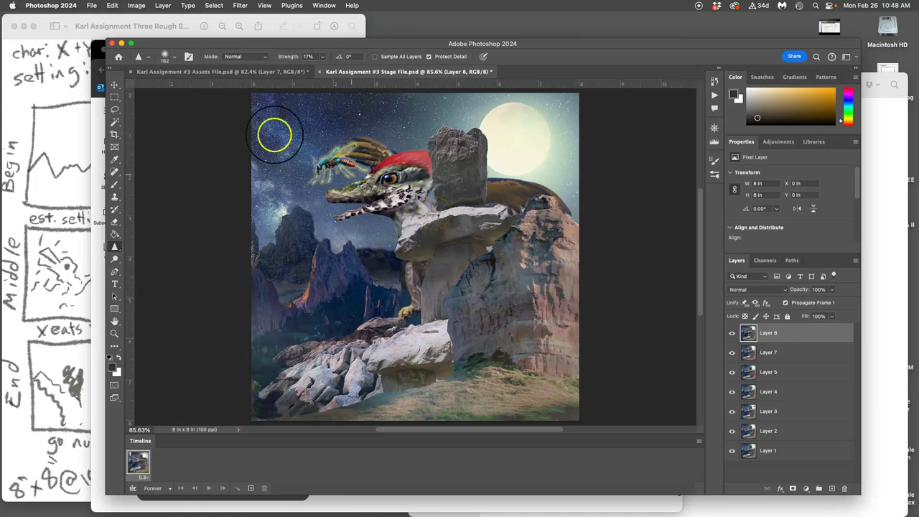
click(112, 5)
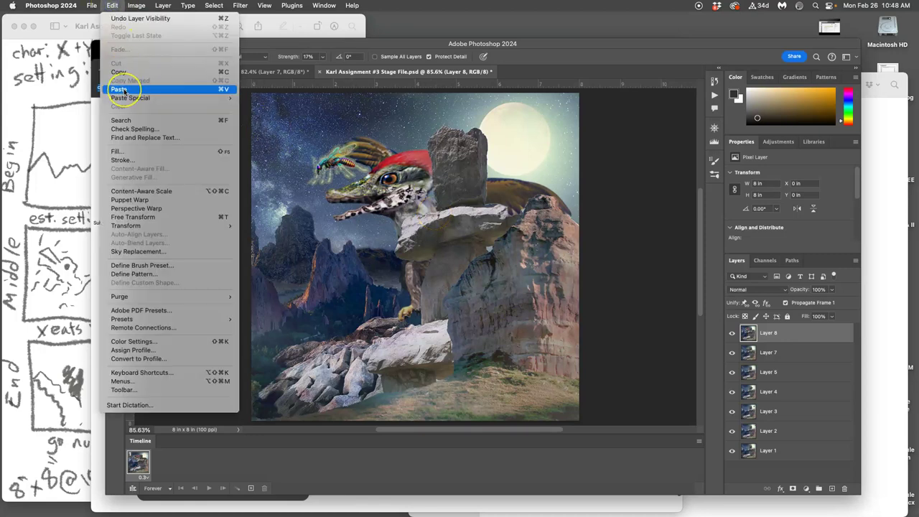
click(124, 89)
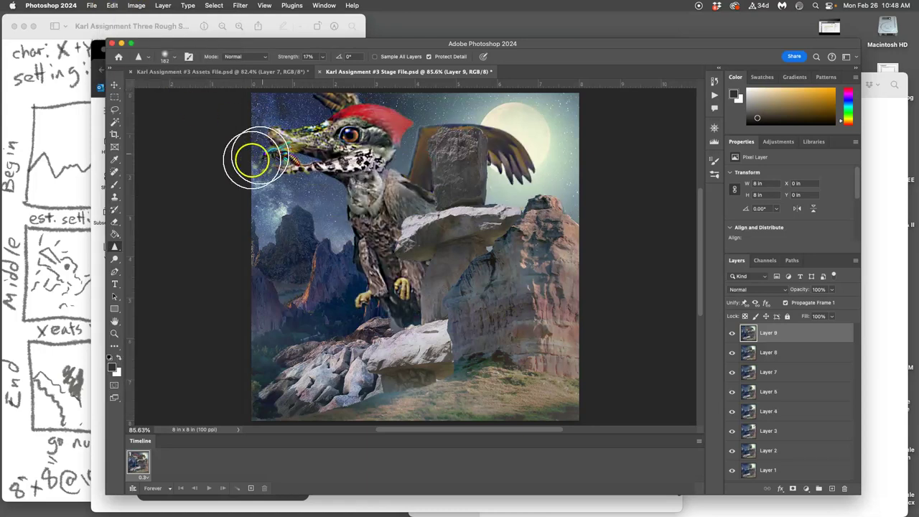
Check Layer 9, then make animation frames from the Stage File layers.
click(732, 335)
click(731, 335)
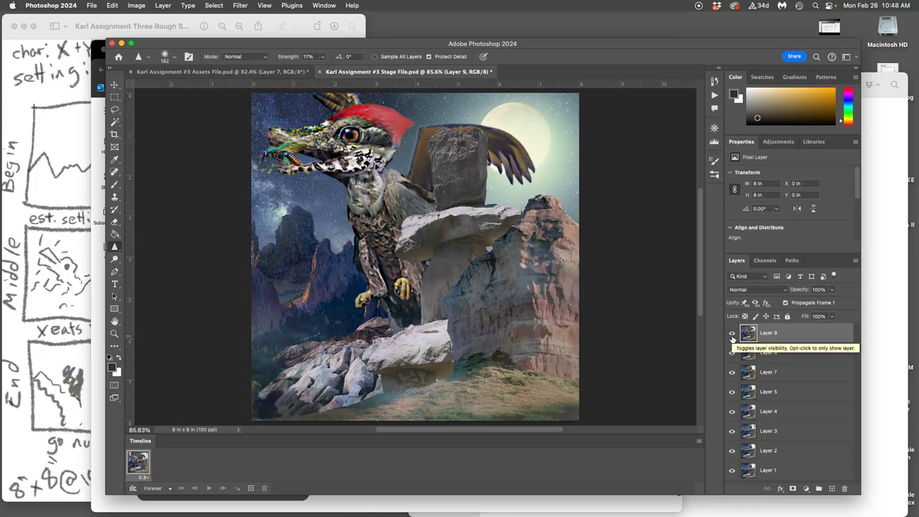
click(700, 441)
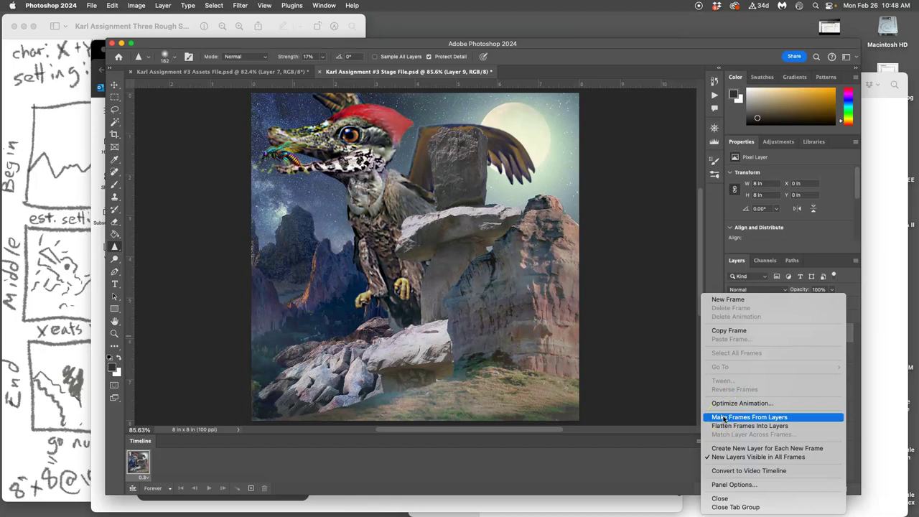
click(724, 418)
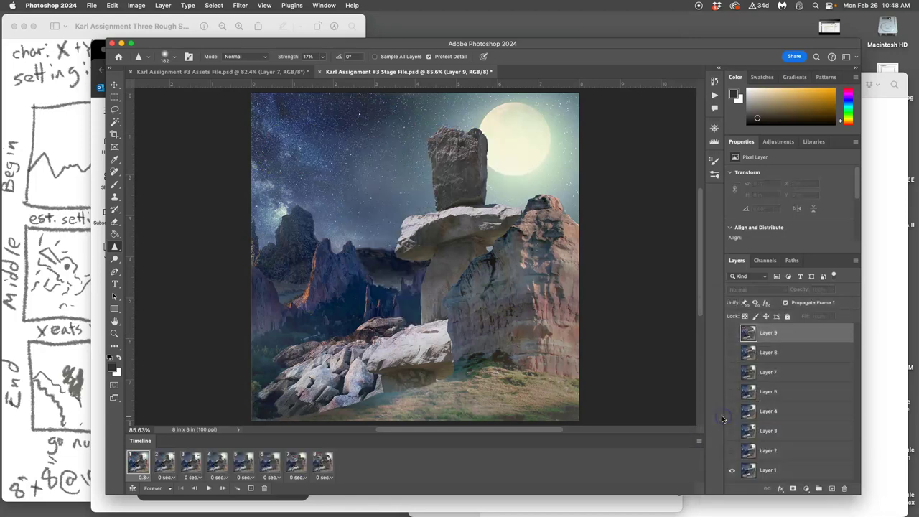
Set every frame's delay to 0.3 seconds and play the animation.
click(327, 478)
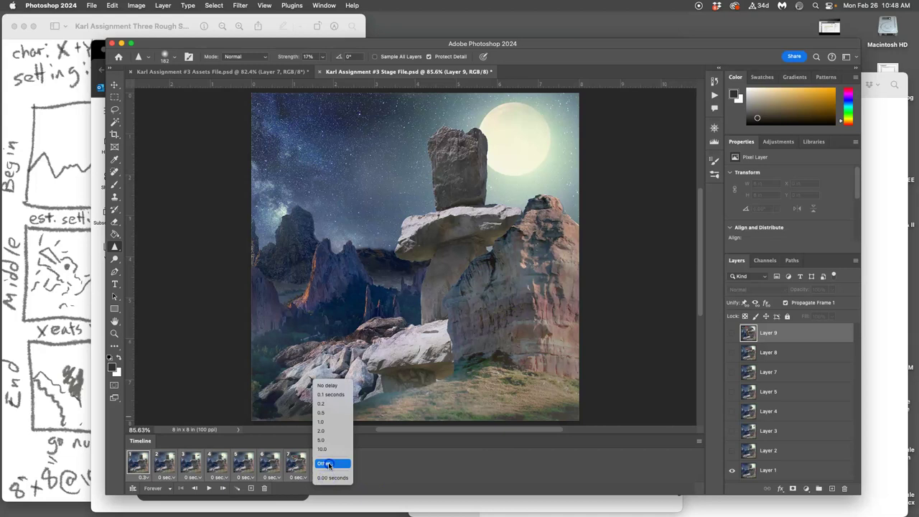
click(327, 464)
text(0.3)
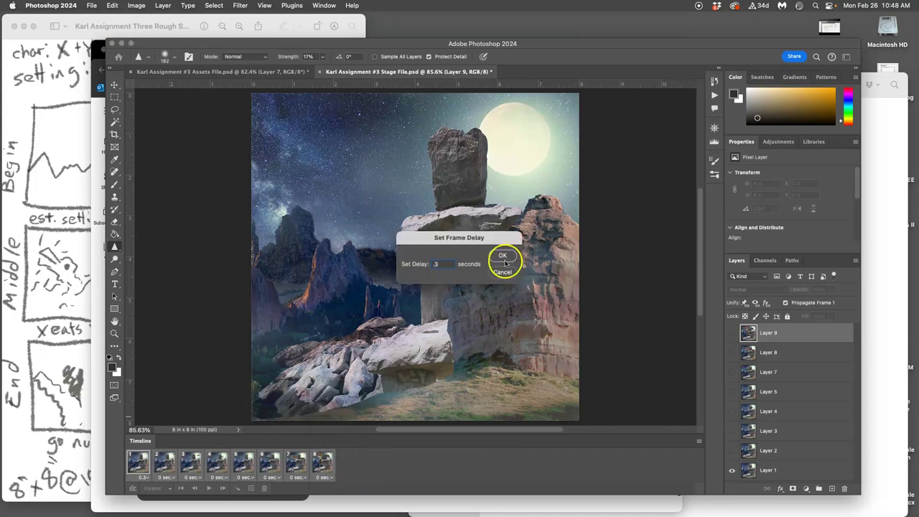
click(503, 256)
click(209, 489)
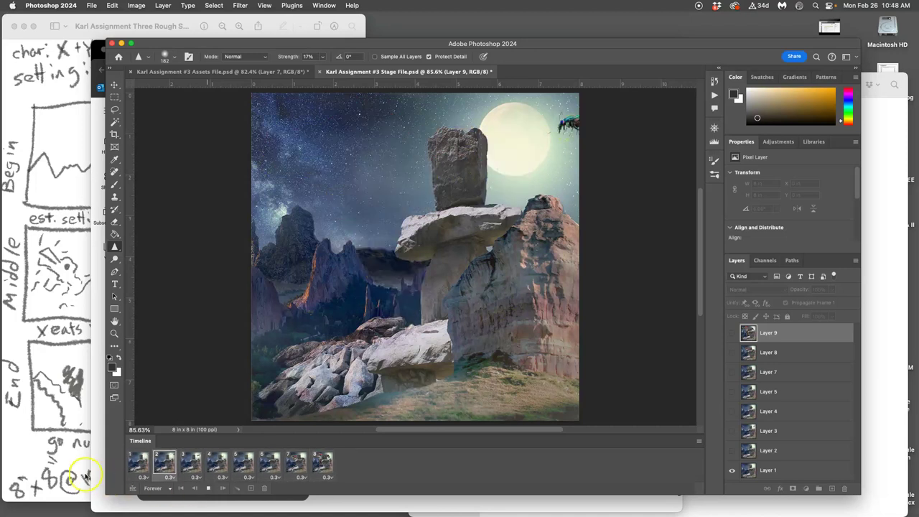
Bring the storyboard sketch to the front in Preview to check it.
click(49, 273)
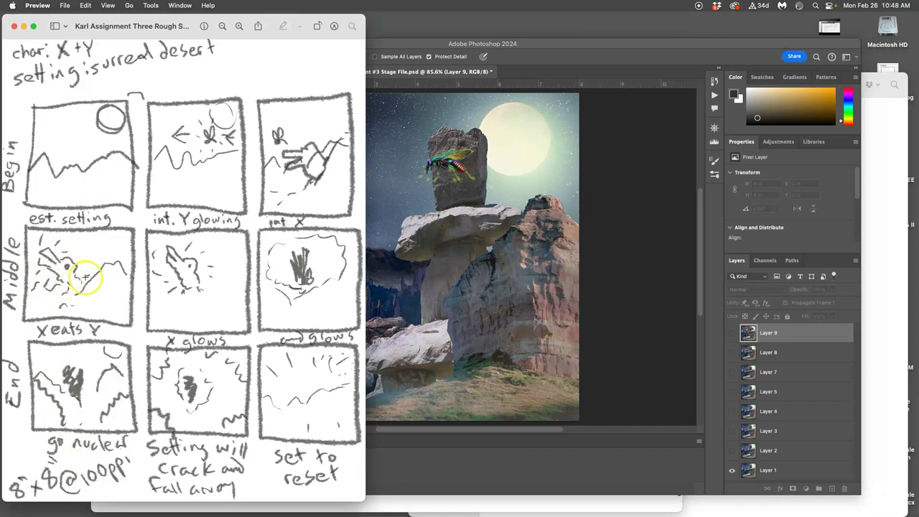
click(451, 391)
click(76, 297)
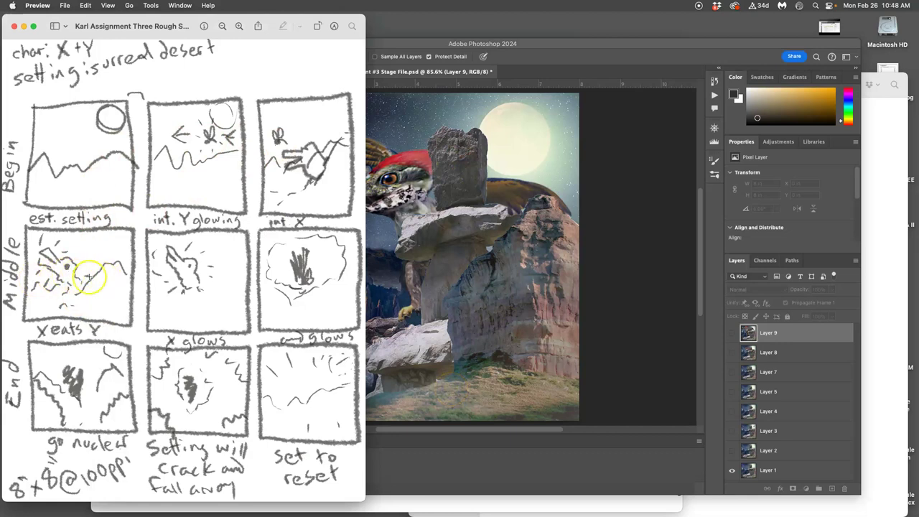
Stop playback and delete frames 1–8, leaving a single 0.3-second frame.
click(457, 314)
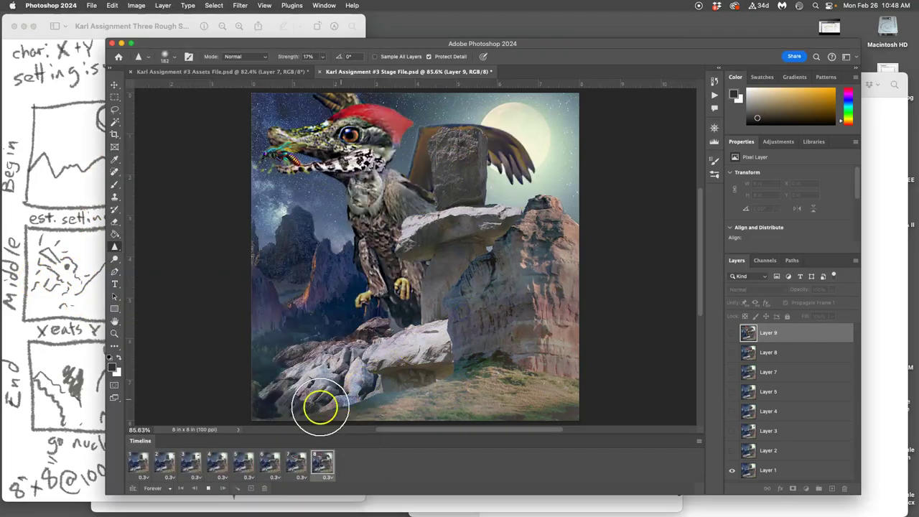
click(209, 489)
click(327, 463)
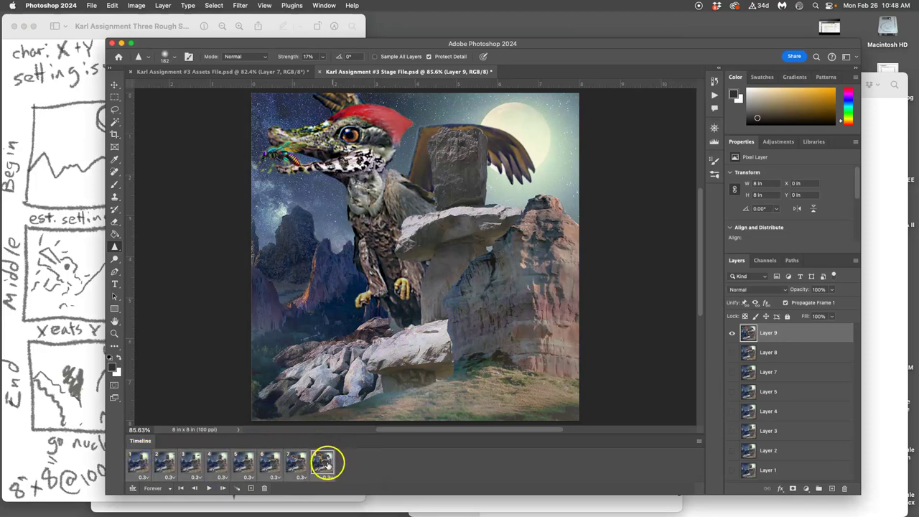
drag(323, 463, 264, 490)
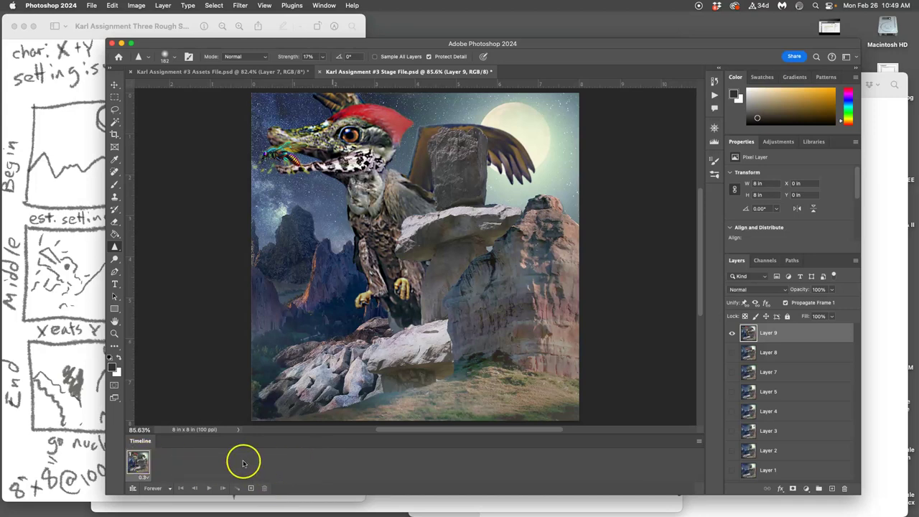
In the Assets File, clear the selection and delete the merged Layer 7.
click(278, 74)
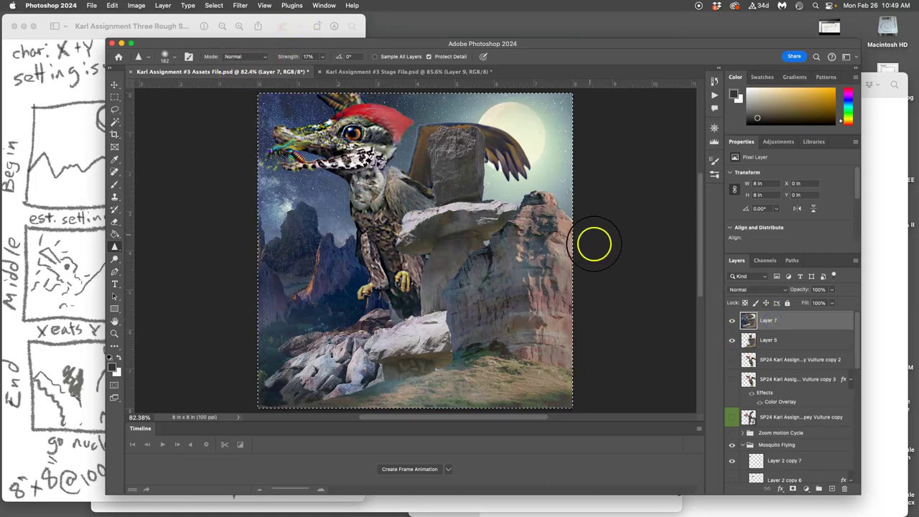
drag(744, 322, 614, 309)
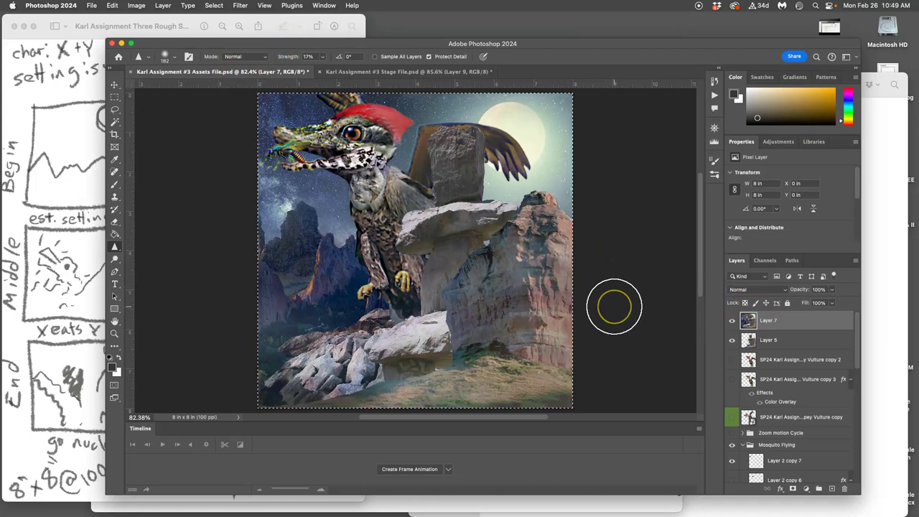
click(614, 307)
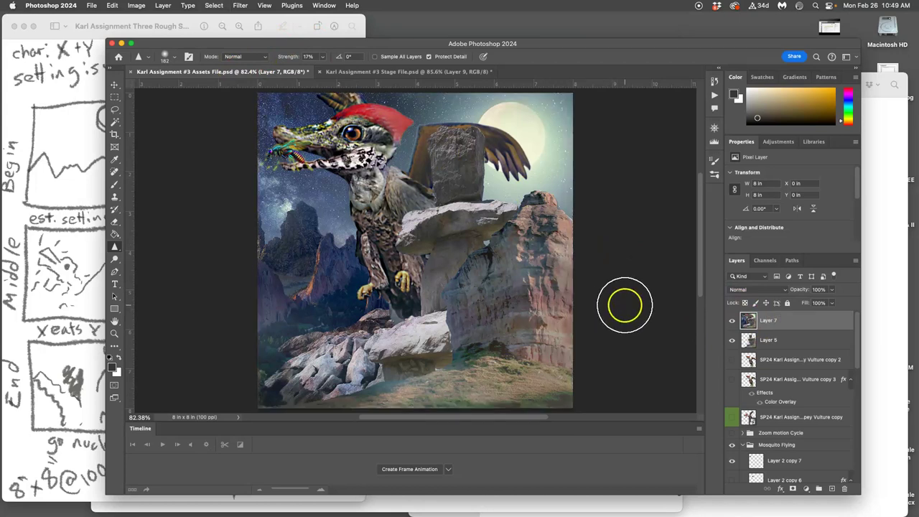
key(Delete)
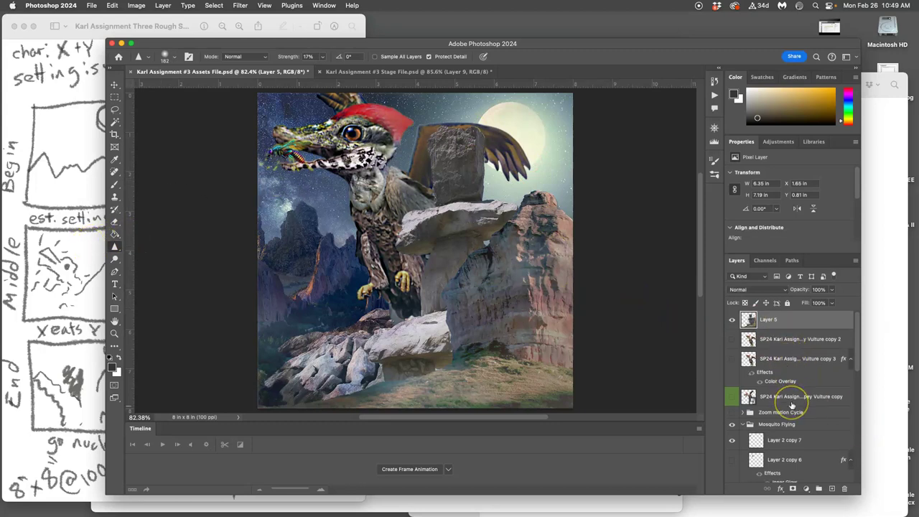
Toggle the Mosquito Flying group's visibility off and back on.
scroll(792, 406, down, 1)
click(733, 411)
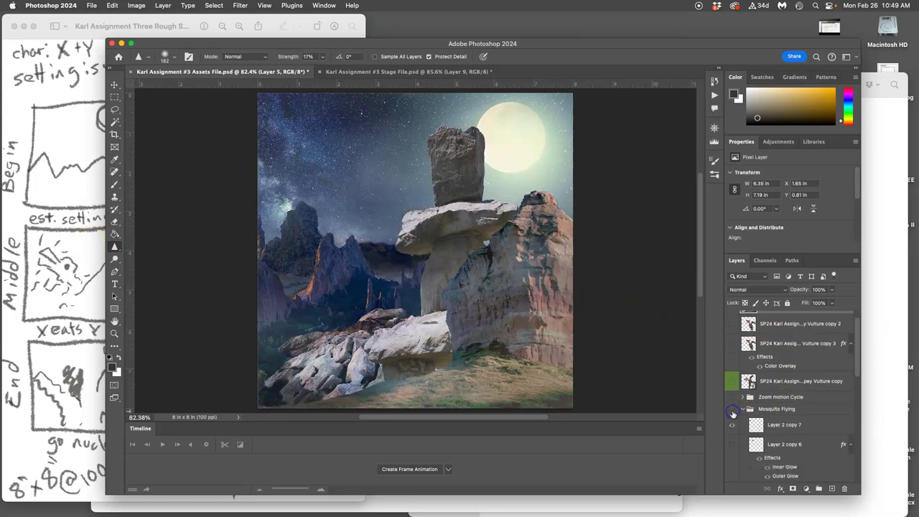
click(733, 411)
scroll(747, 416, down, 2)
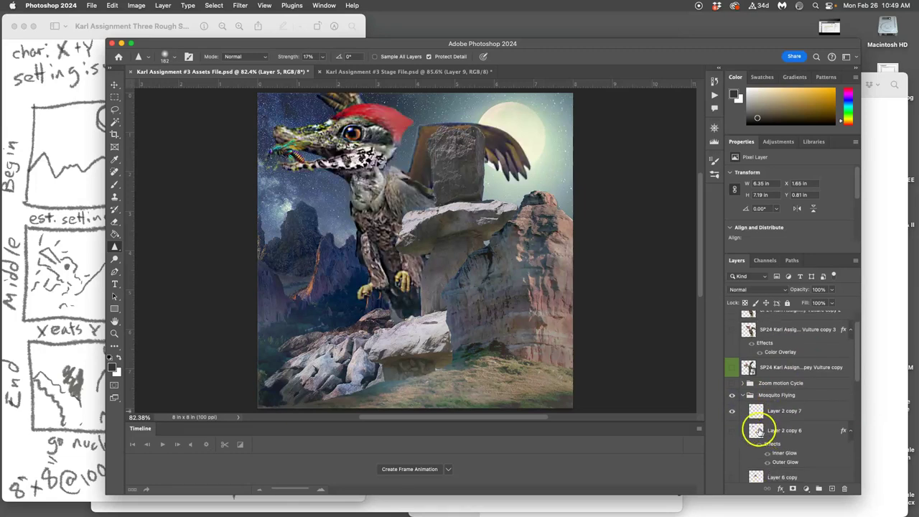
click(761, 427)
scroll(762, 428, down, 1)
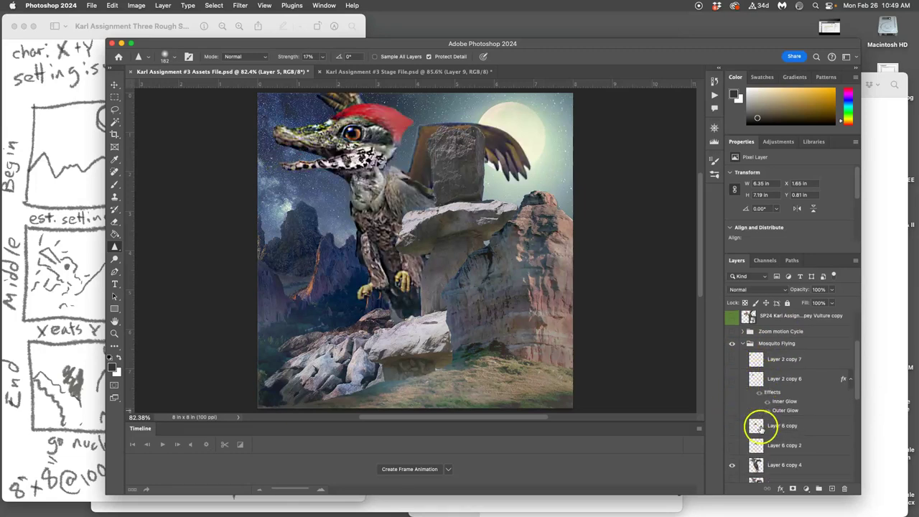
Duplicate Layer 6 copy 4 and raise the new copy 5 above the vulture copy.
click(776, 465)
scroll(795, 445, down, 2)
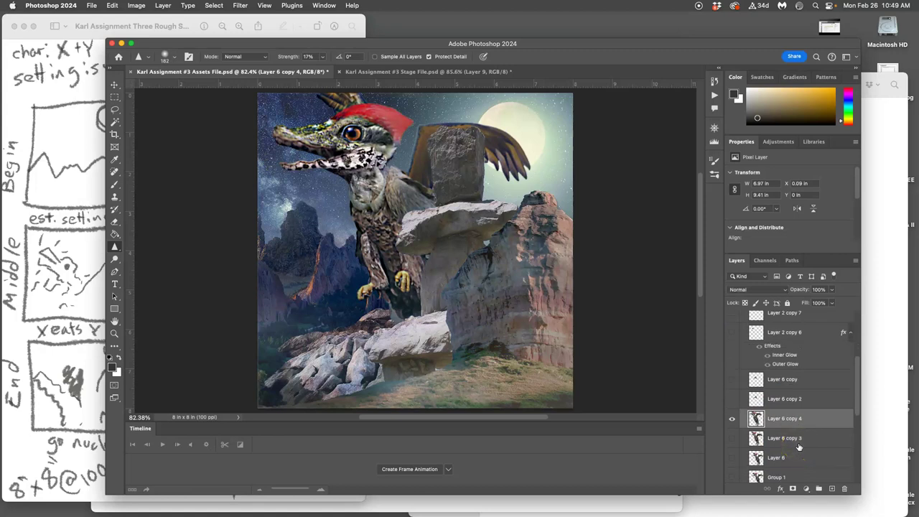
key(super+j)
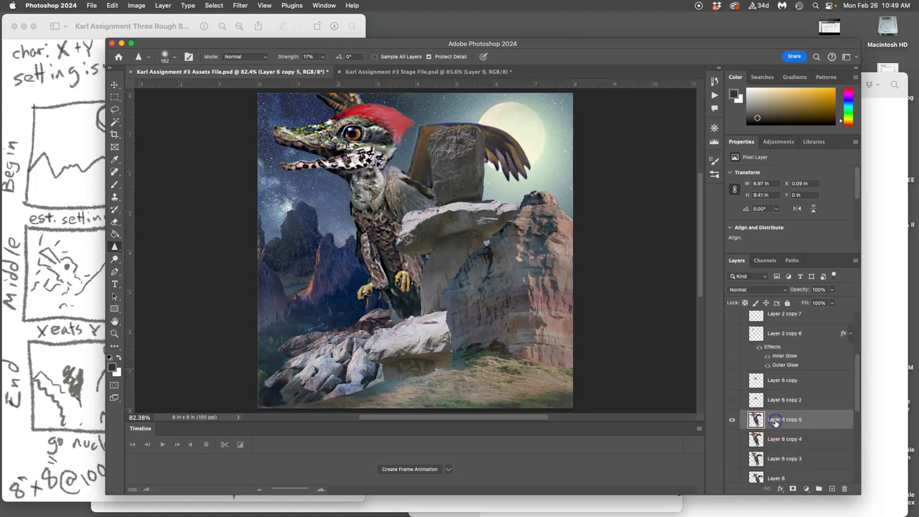
key(super+bracketright)
key(super+bracketright)
key(super+bracketright)
key(super+bracketright)
key(super+bracketright)
key(super+bracketright)
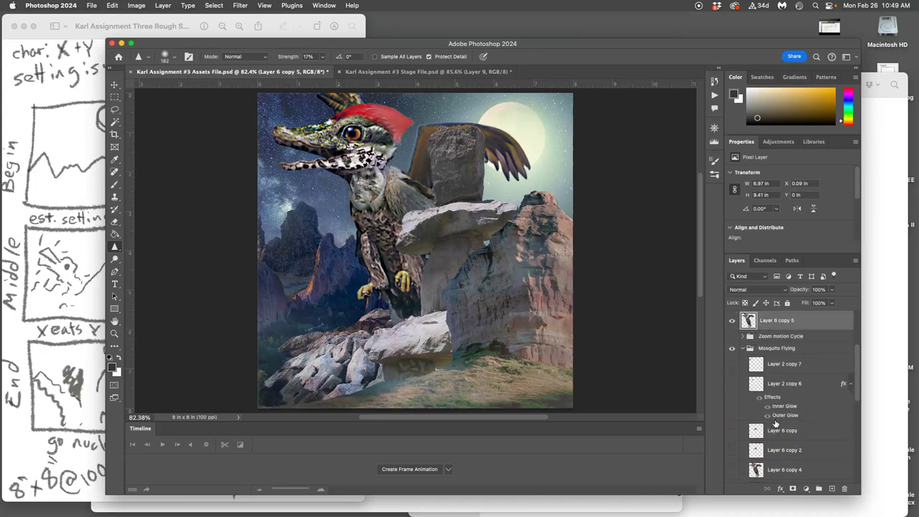
key(super+bracketright)
key(super+bracketright)
key(super+bracketright)
key(super+bracketright)
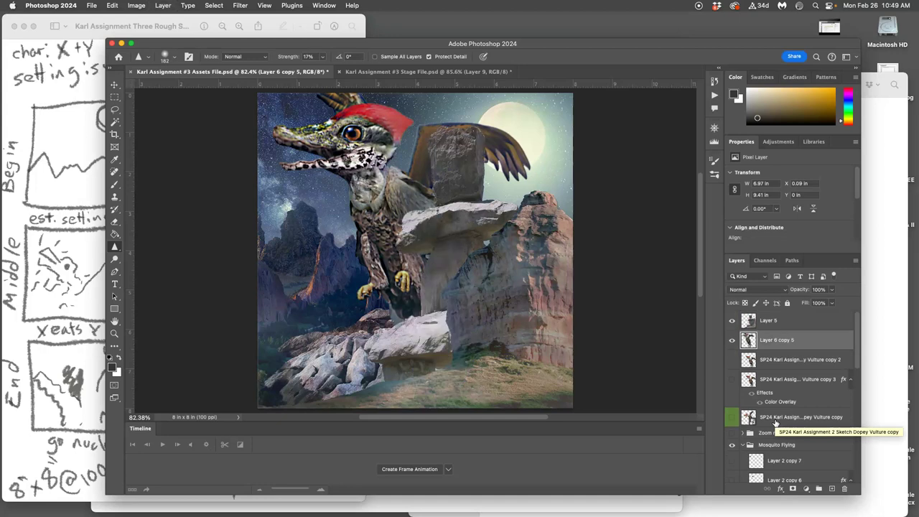
Hide the Mosquito Flying group and smudge the rock ledge beside the dragon.
click(733, 446)
click(745, 355)
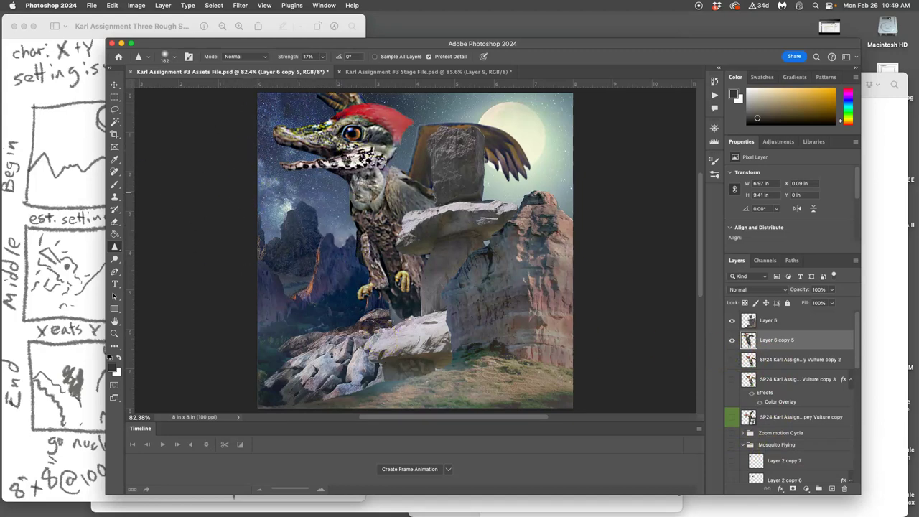
mouse_move(15, 188)
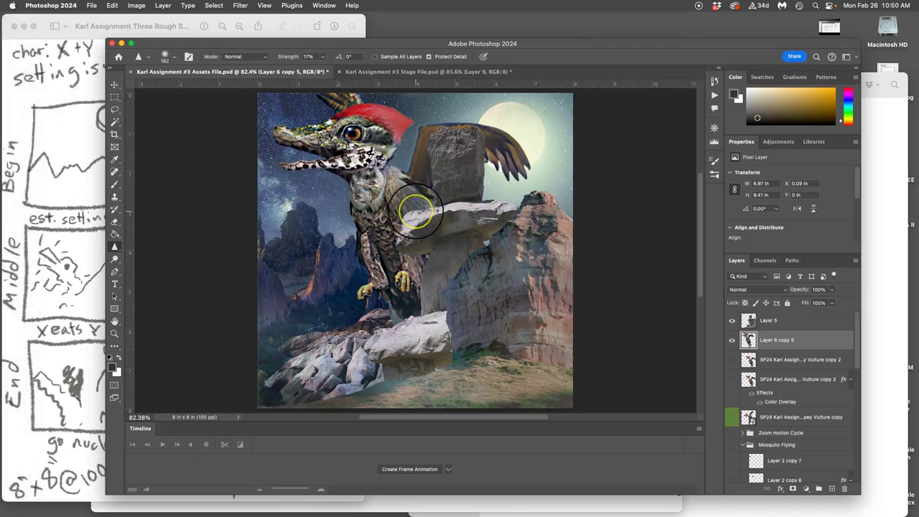
drag(416, 212, 519, 225)
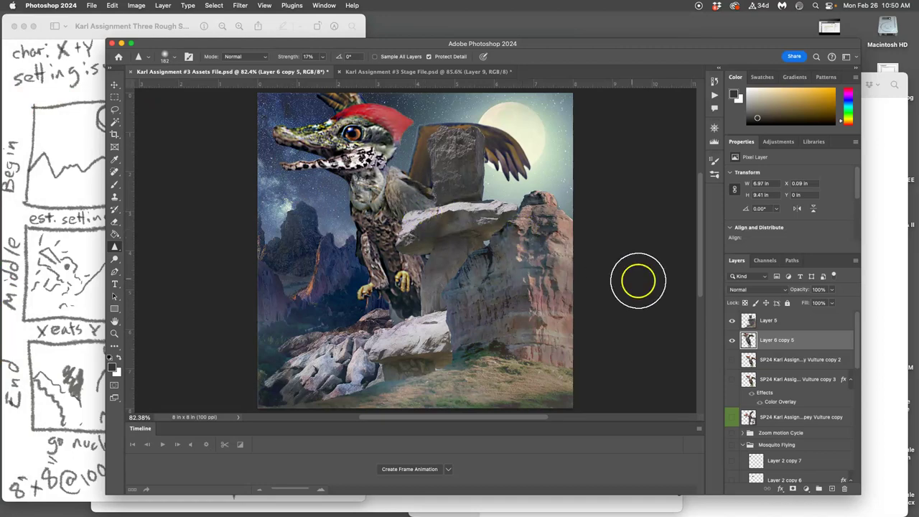
click(831, 344)
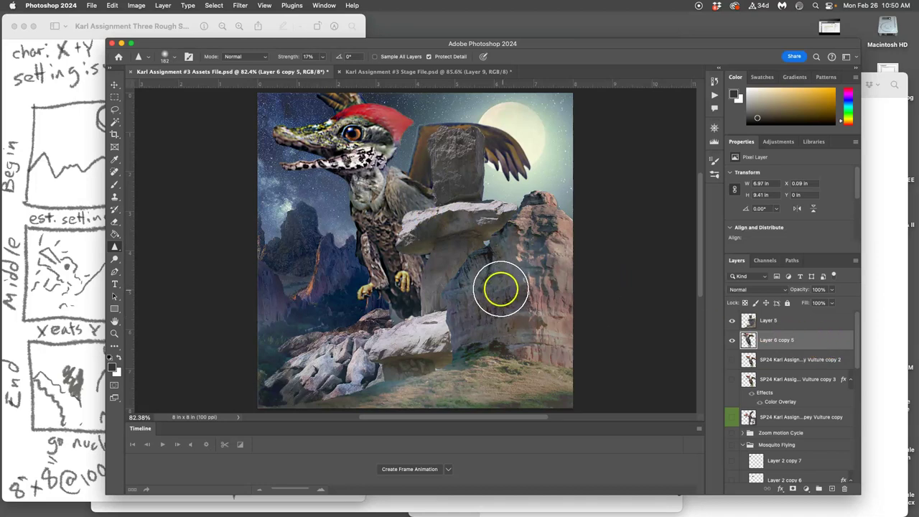
Start Puppet Warp and pin the dragon's snout, neck (two pins) and rock pillar.
click(113, 6)
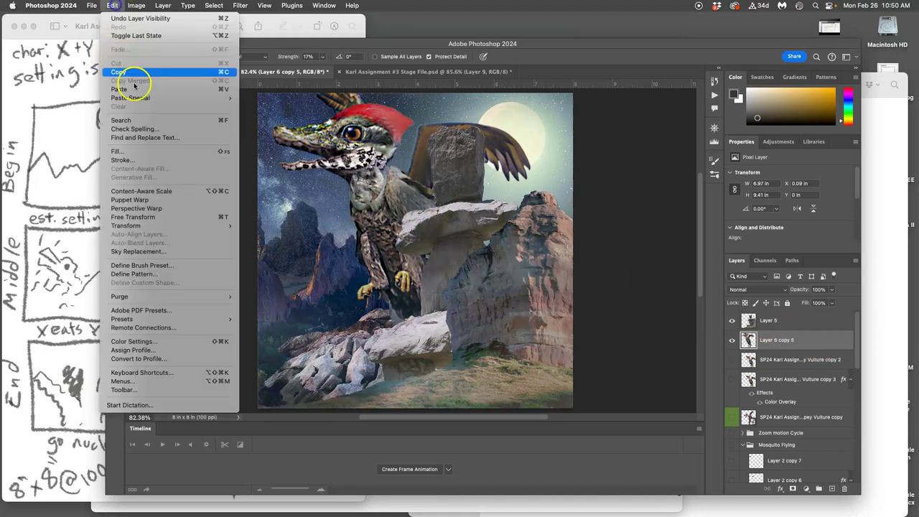
click(151, 199)
click(287, 137)
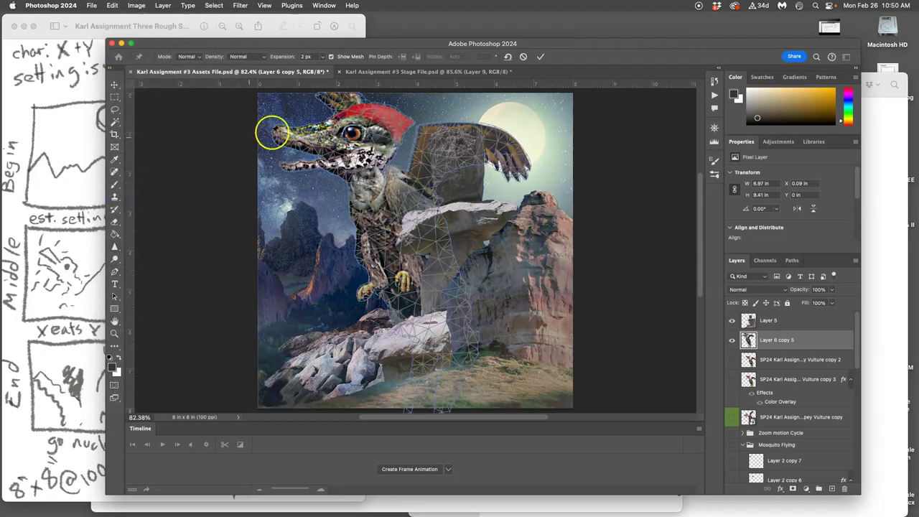
click(360, 179)
click(392, 179)
click(451, 282)
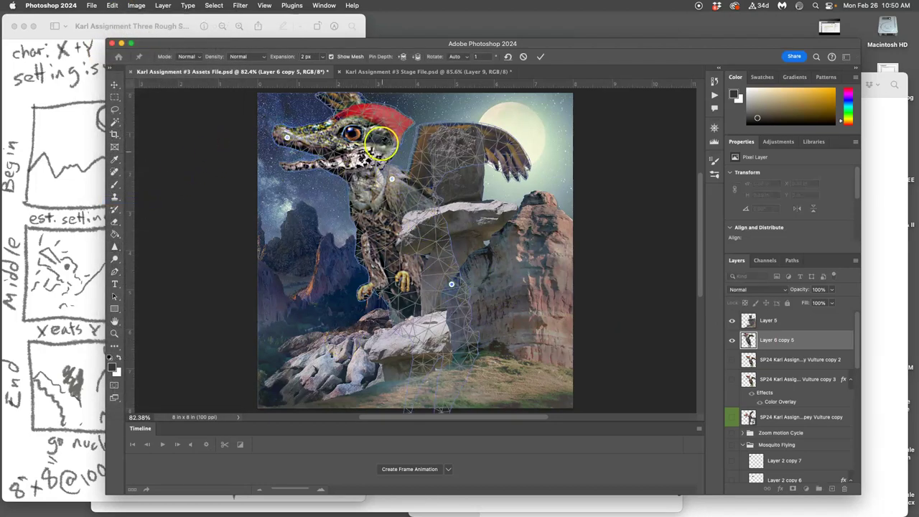
Lower the snout, raise the head and neck, lift the wing area, and commit the warp.
drag(287, 138, 285, 169)
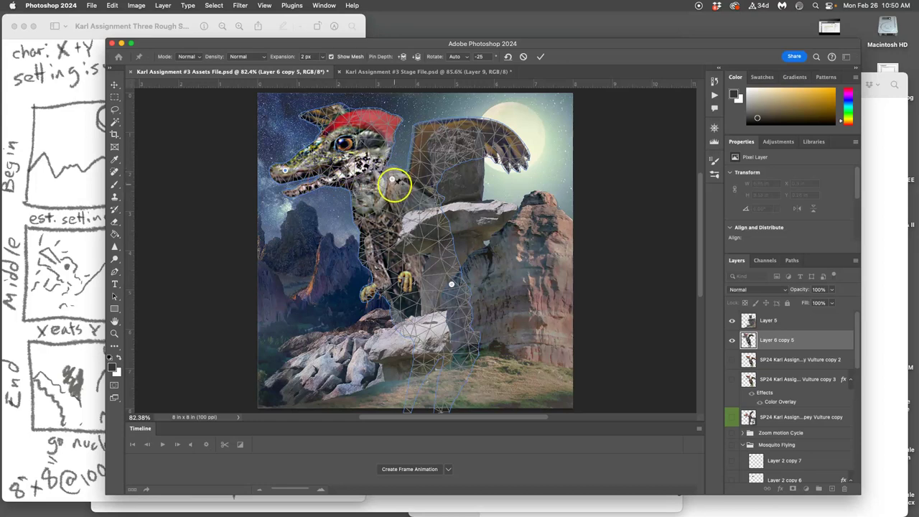
drag(395, 181, 394, 161)
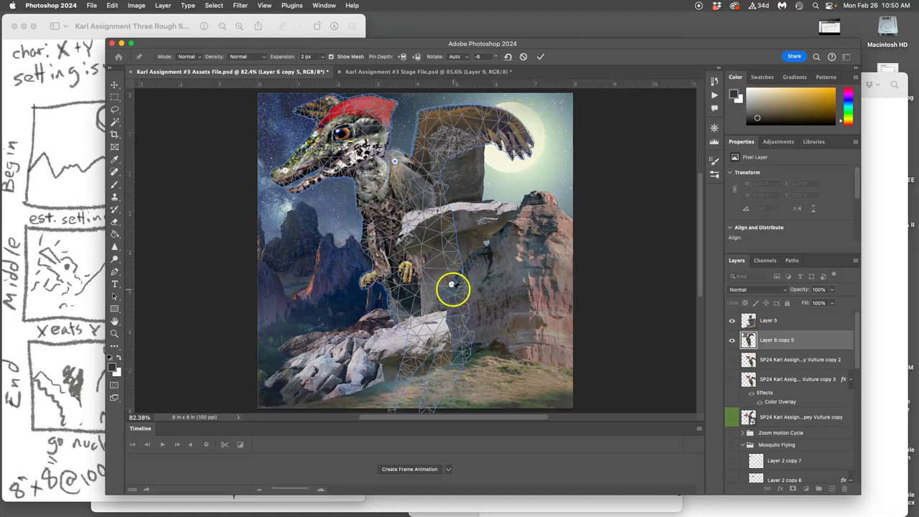
mouse_move(453, 283)
mouse_down()
mouse_move(455, 253)
mouse_move(453, 263)
mouse_move(437, 257)
mouse_move(460, 252)
mouse_move(441, 255)
mouse_up()
key(Return)
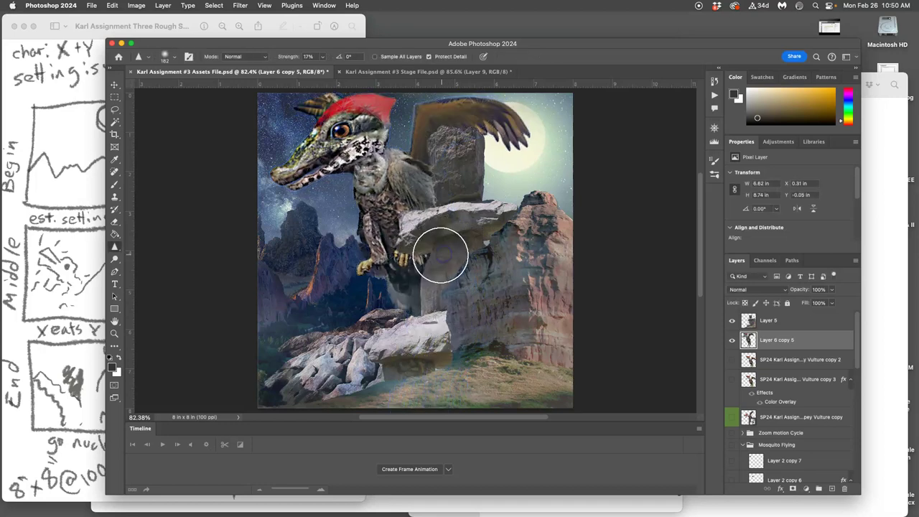
Lasso the dragon's jaw and warp it into a new shape.
click(115, 109)
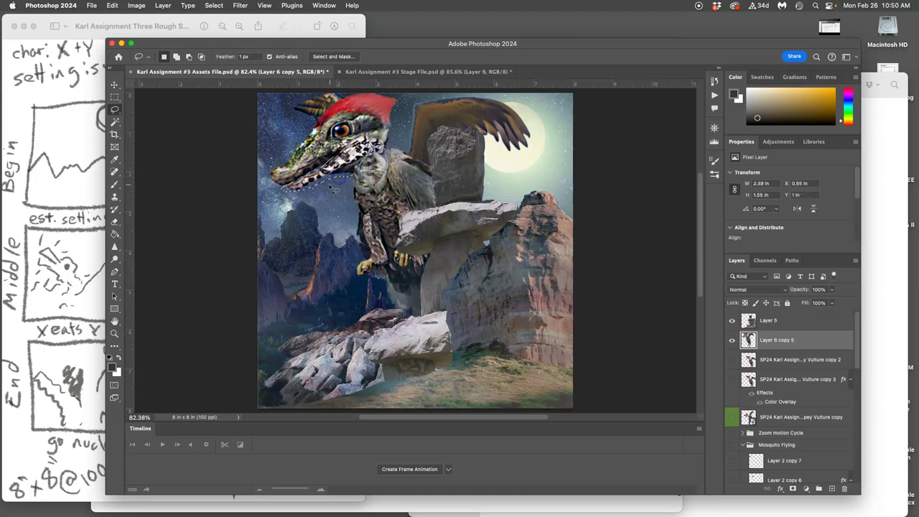
key(super+t)
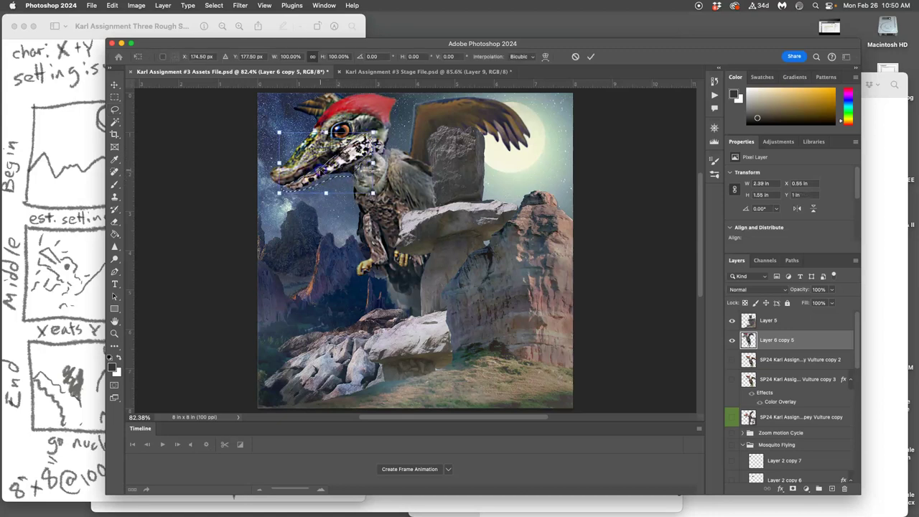
right_click(323, 169)
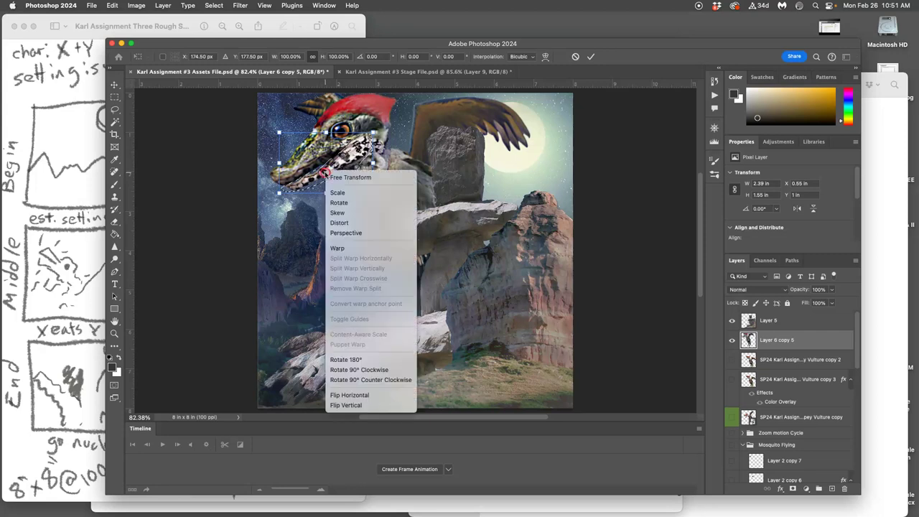
click(349, 247)
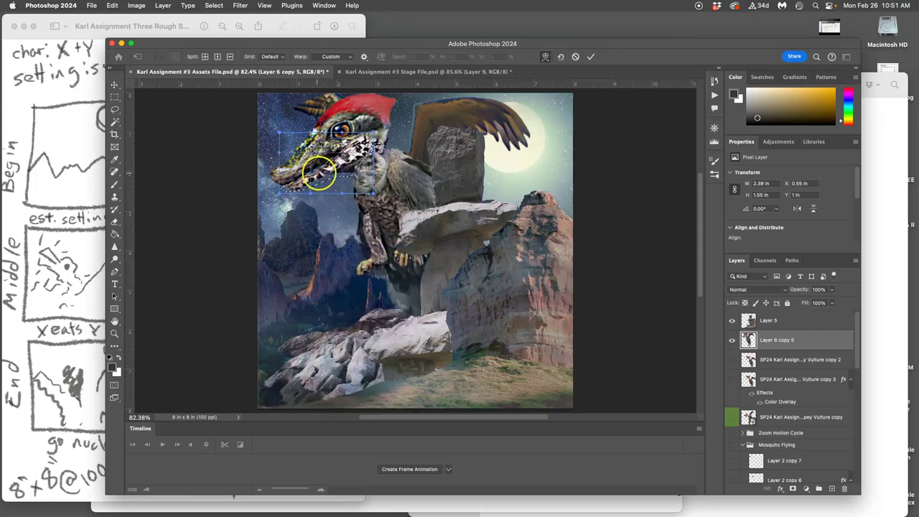
drag(323, 170, 316, 165)
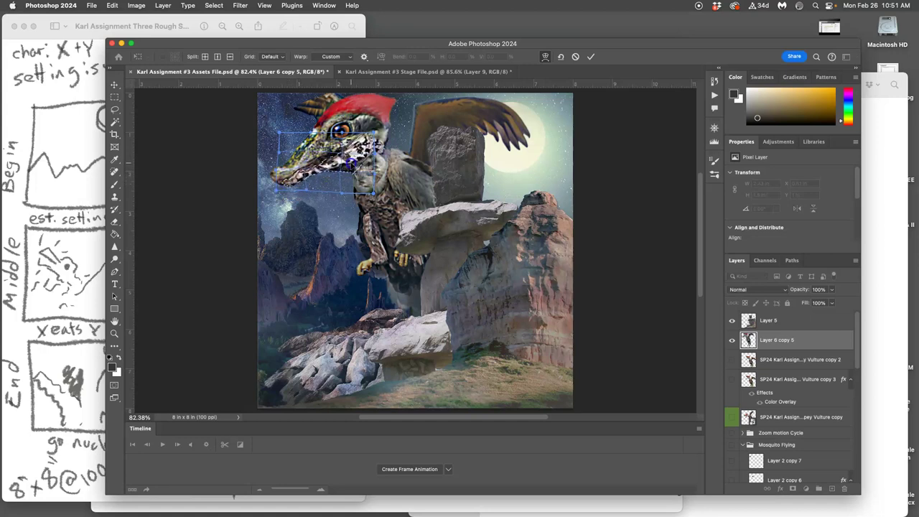
key(Return)
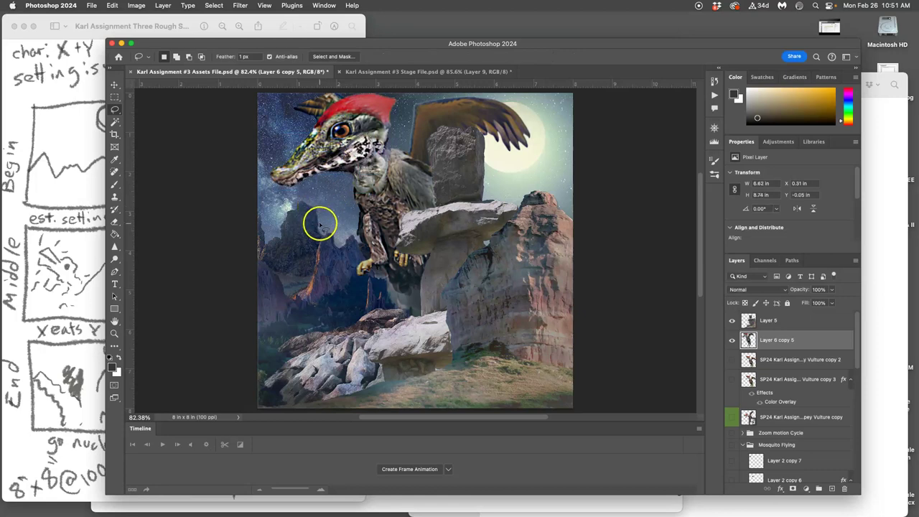
Warp the whole dragon layer to reshape the head and push it right.
key(super+t)
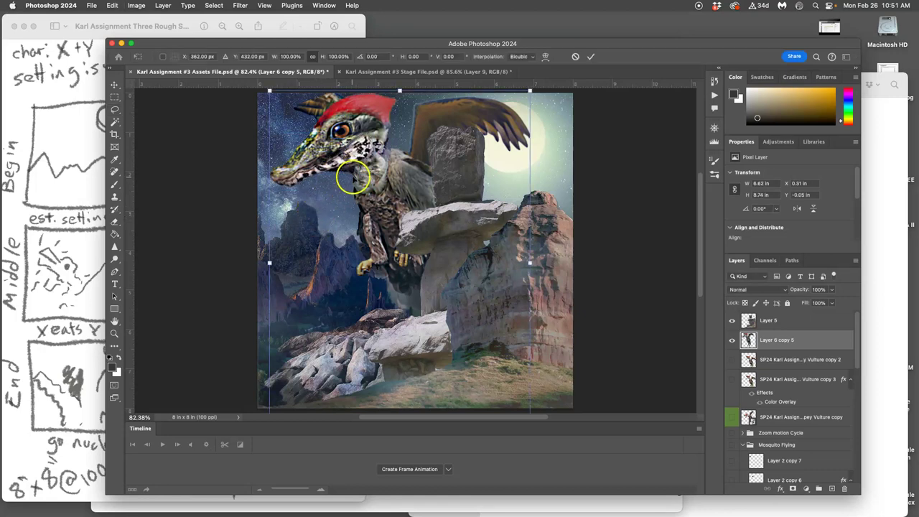
right_click(354, 175)
click(367, 251)
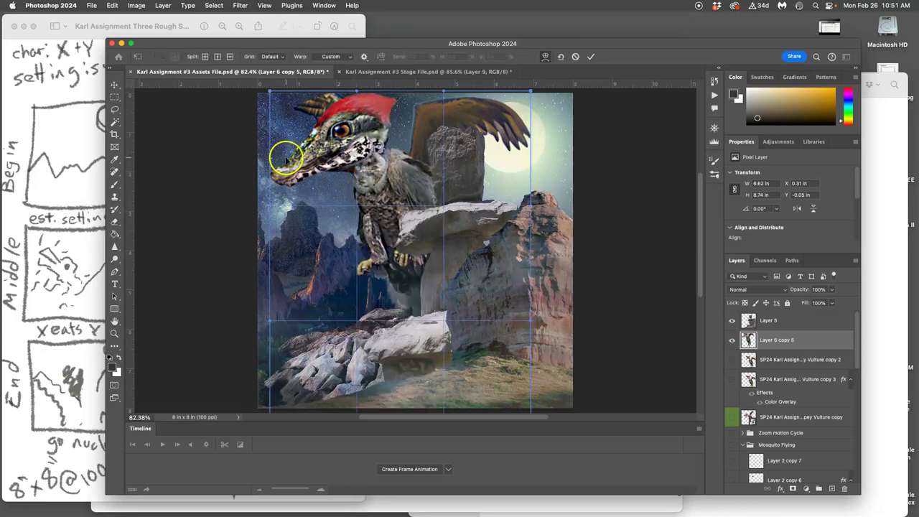
drag(285, 156, 293, 160)
drag(453, 180, 464, 229)
drag(331, 135, 329, 136)
key(Return)
key(l)
Deselect and move the dragon about 30 px left to X 0.12 in.
click(386, 164)
click(113, 85)
drag(382, 141, 361, 140)
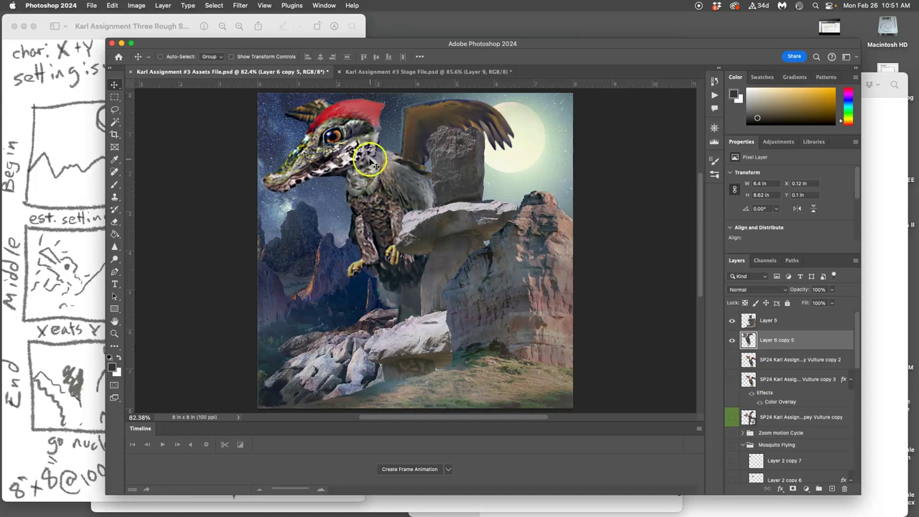
Compare the Assets File against the Stage File document.
click(411, 72)
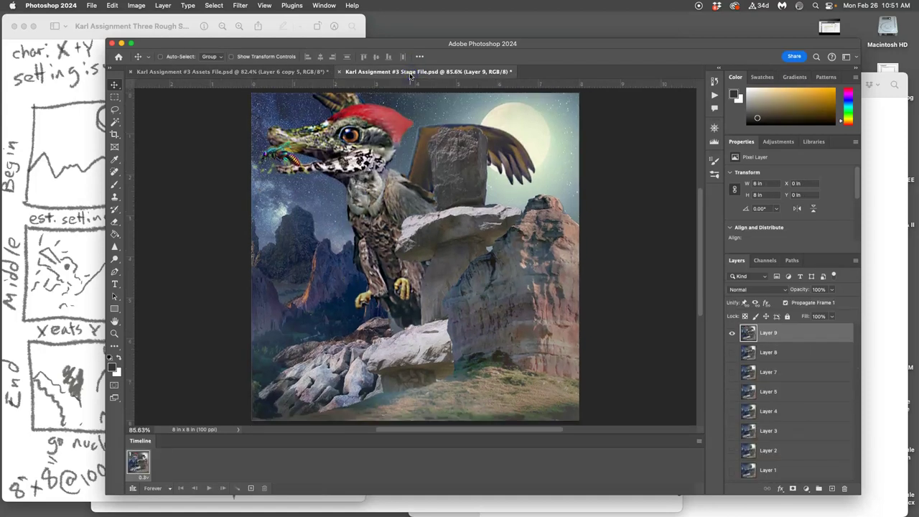
click(304, 74)
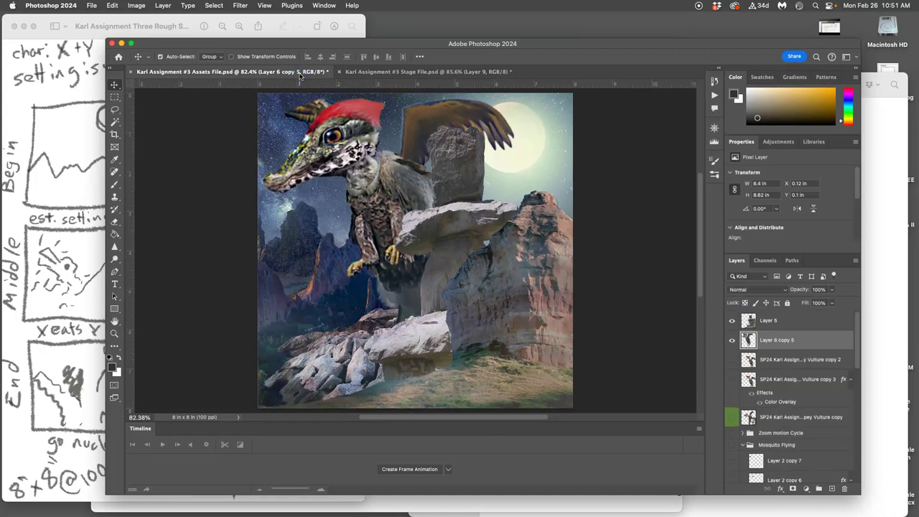
click(386, 72)
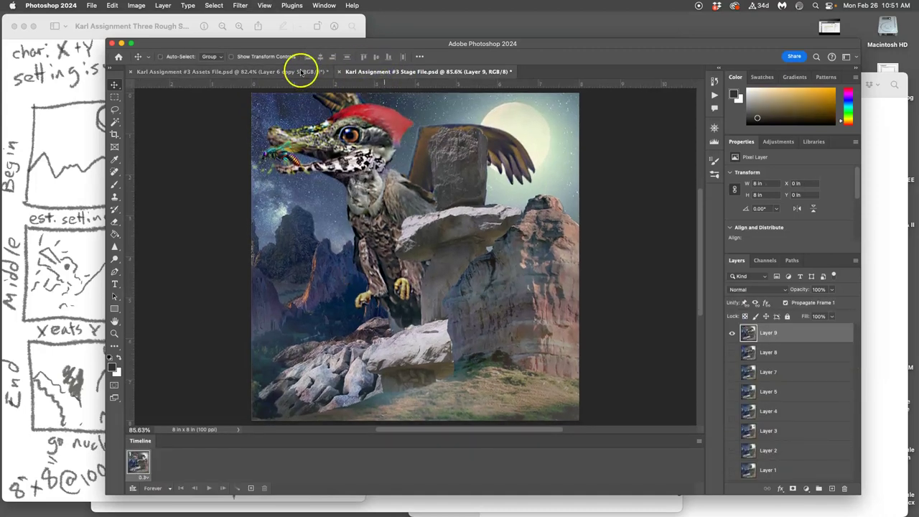
click(304, 72)
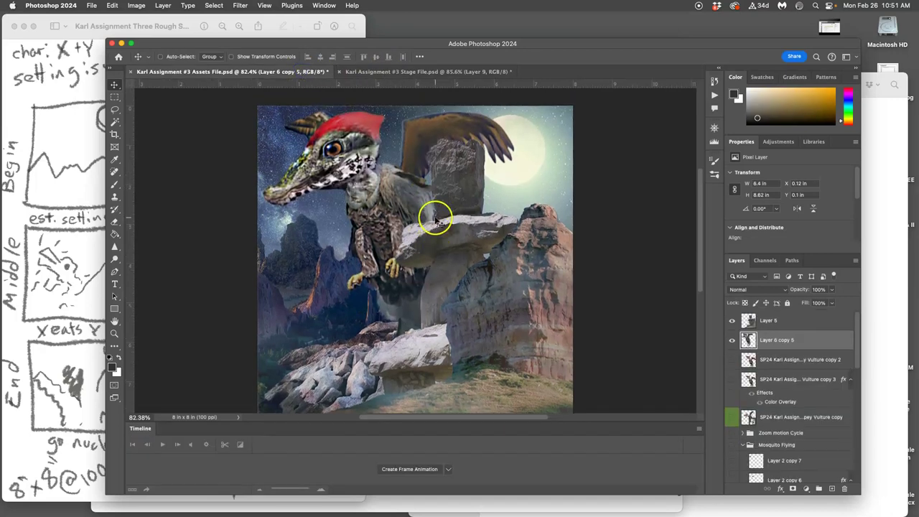
key(super)
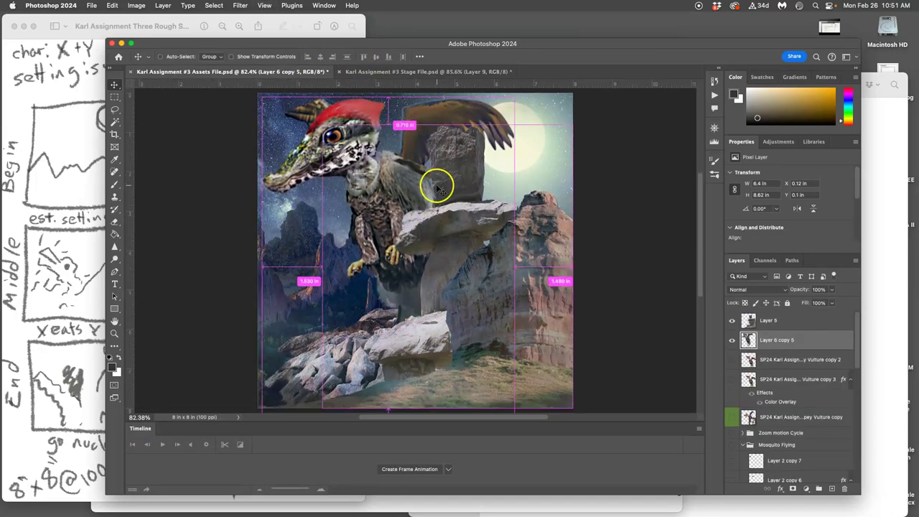
click(406, 72)
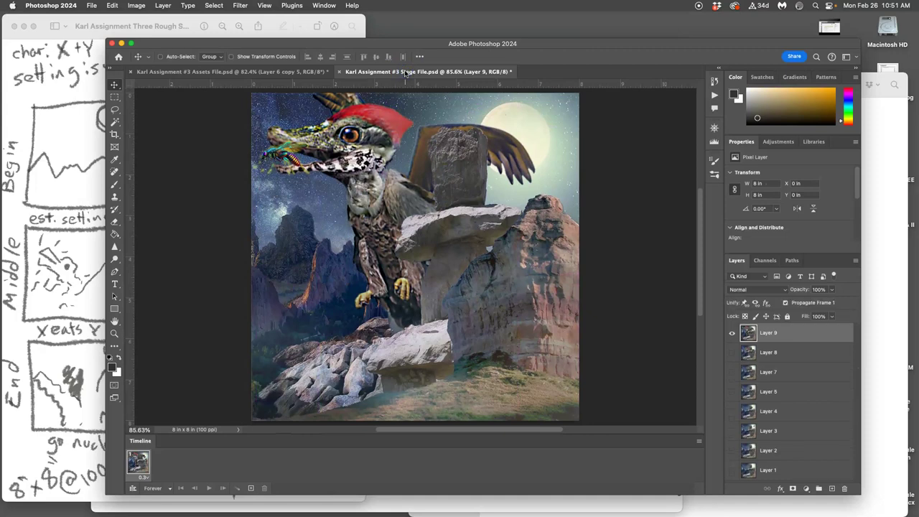
click(314, 73)
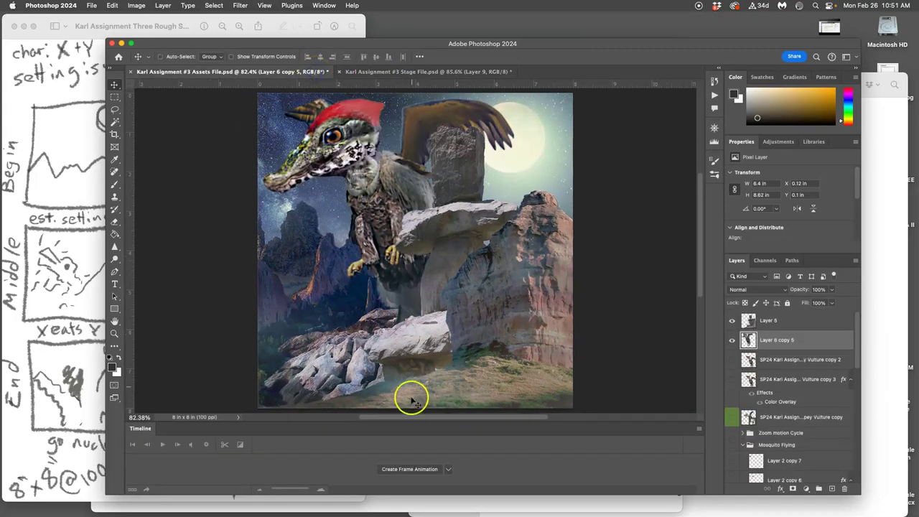
Create a frame animation for the Assets File and move the small mosquito down-left on the head.
click(408, 469)
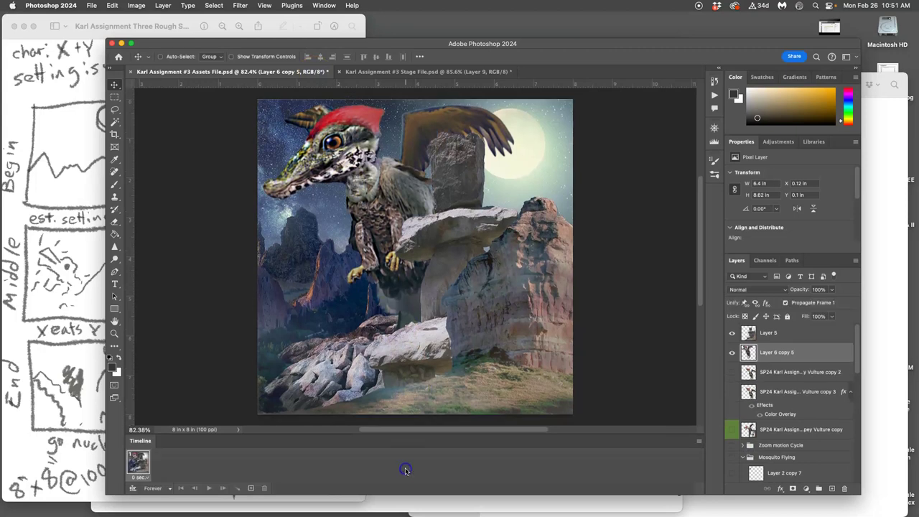
click(420, 72)
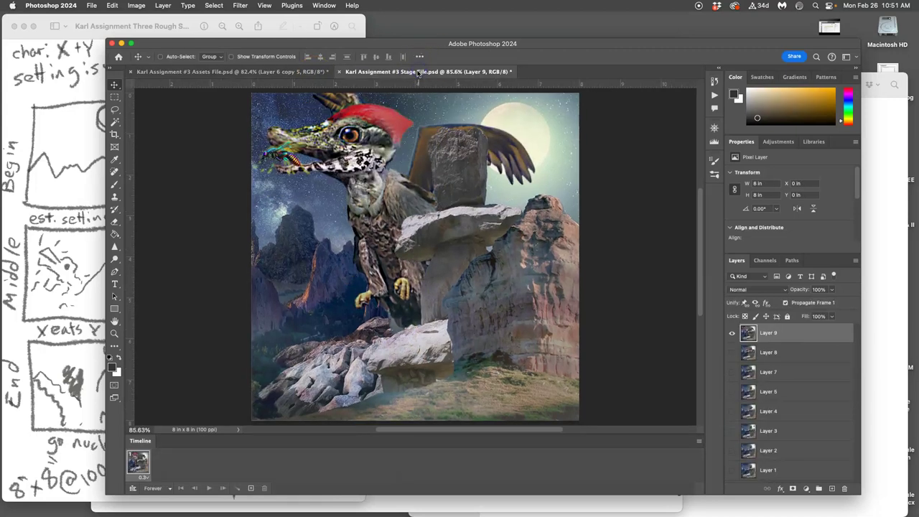
click(297, 72)
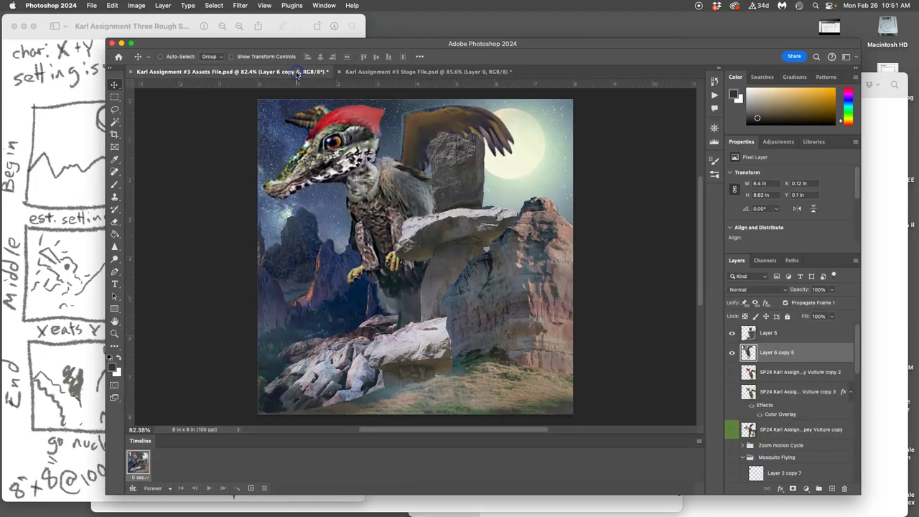
click(343, 72)
click(299, 76)
click(352, 74)
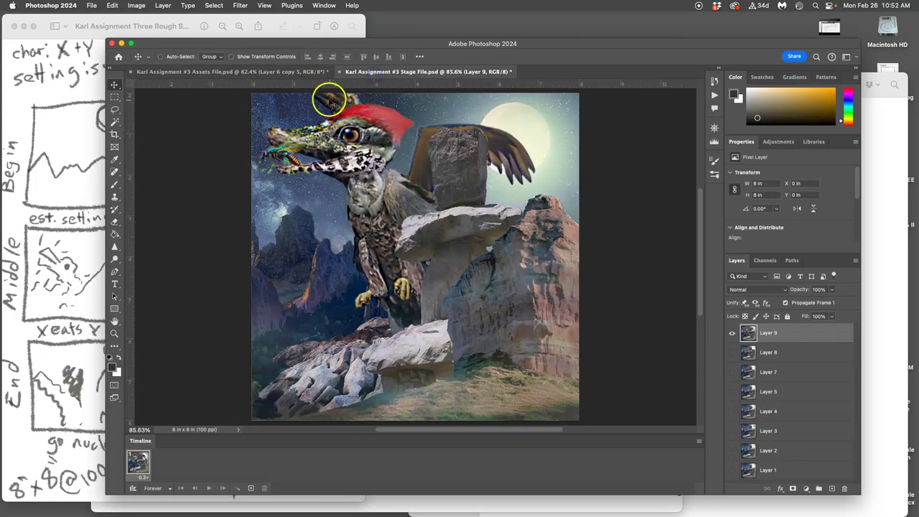
click(281, 73)
drag(314, 111, 291, 126)
Show the second vulture copy, bring it to the top of the stack, and duplicate it.
scroll(790, 404, down, 2)
click(732, 397)
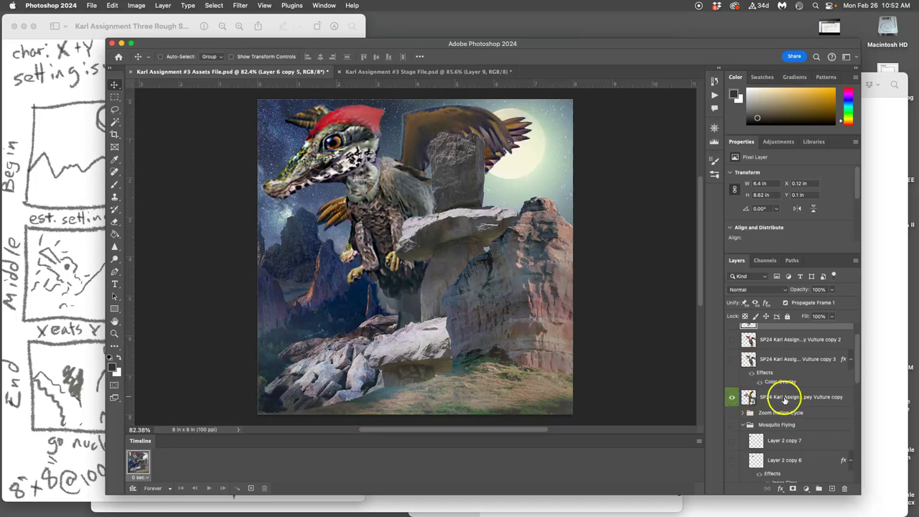
click(785, 398)
key(super+bracketright)
key(super+bracketright)
key(super+bracketright)
key(super+bracketright)
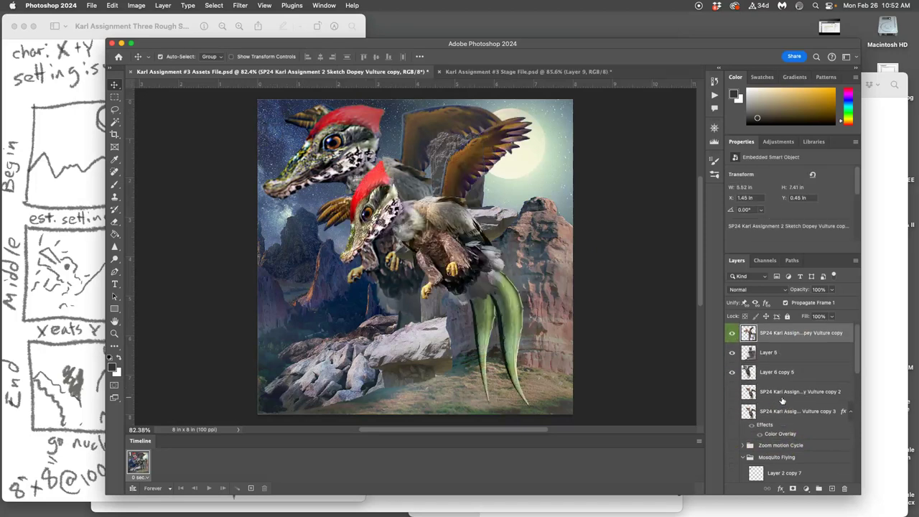
click(767, 335)
key(super+j)
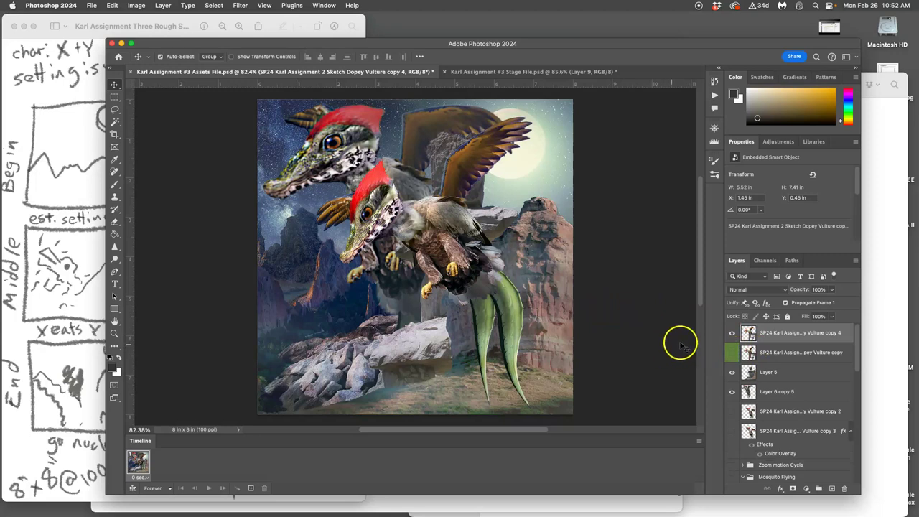
Move the vulture up-left and scale it to about 41%.
key(super+t)
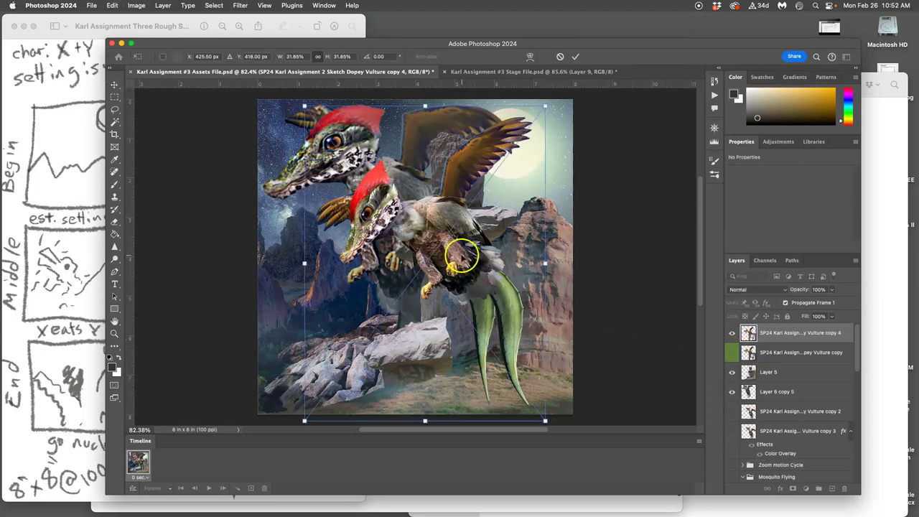
drag(464, 261, 417, 219)
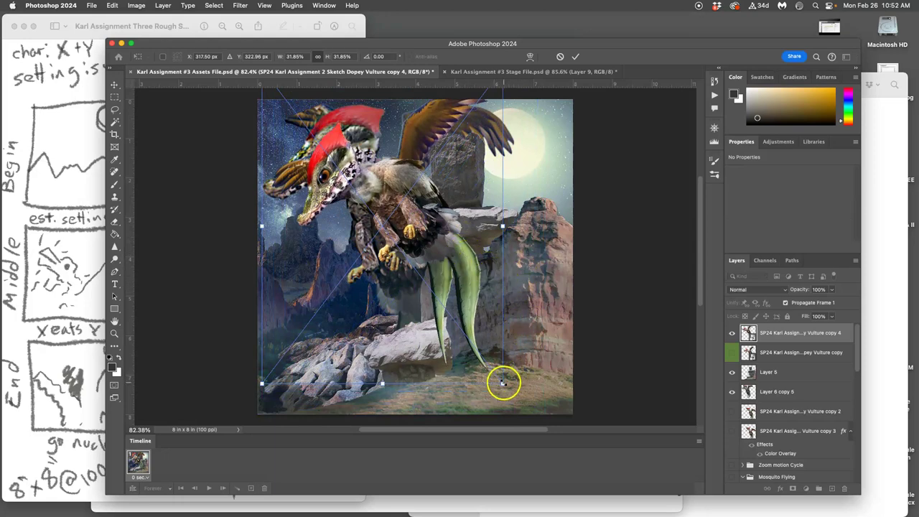
drag(504, 383, 573, 383)
scroll(368, 253, up, 5)
scroll(367, 253, down, 3)
drag(421, 264, 386, 202)
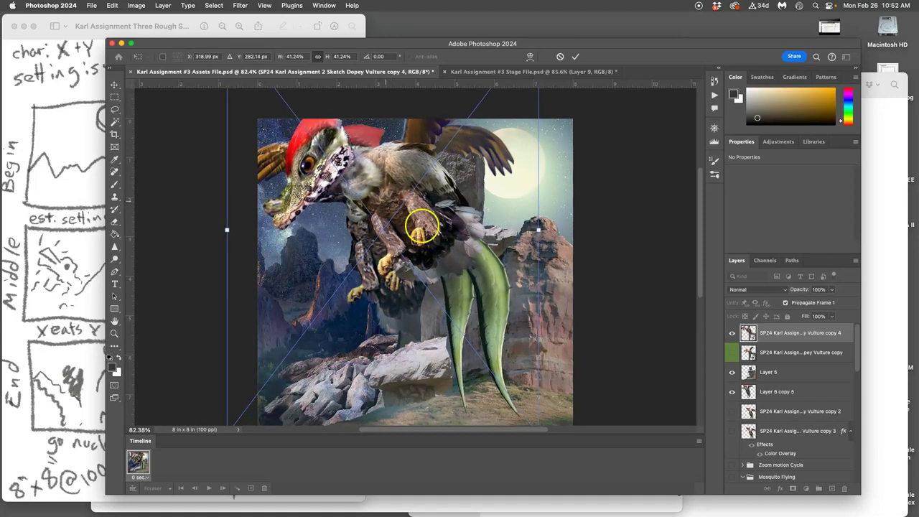
key(Return)
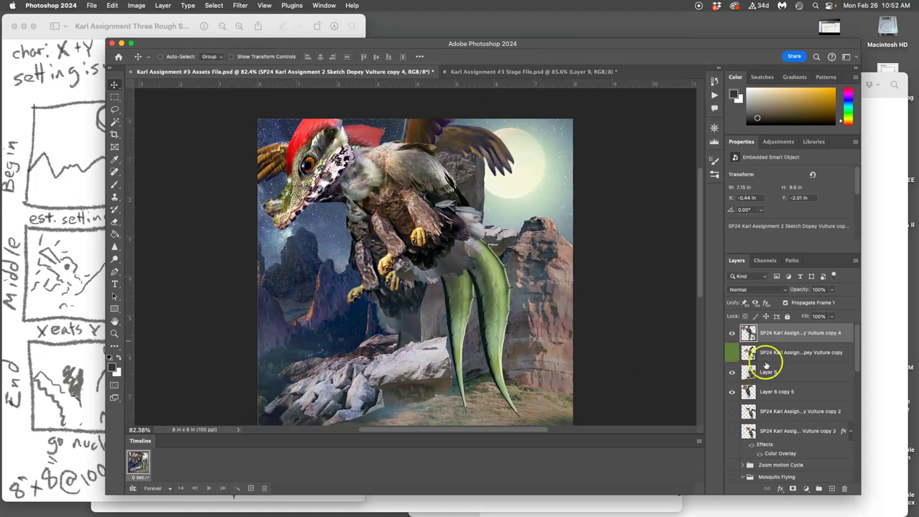
Move the vulture layer beneath Layer 5, behind the rock ledge.
drag(765, 333, 767, 375)
click(732, 392)
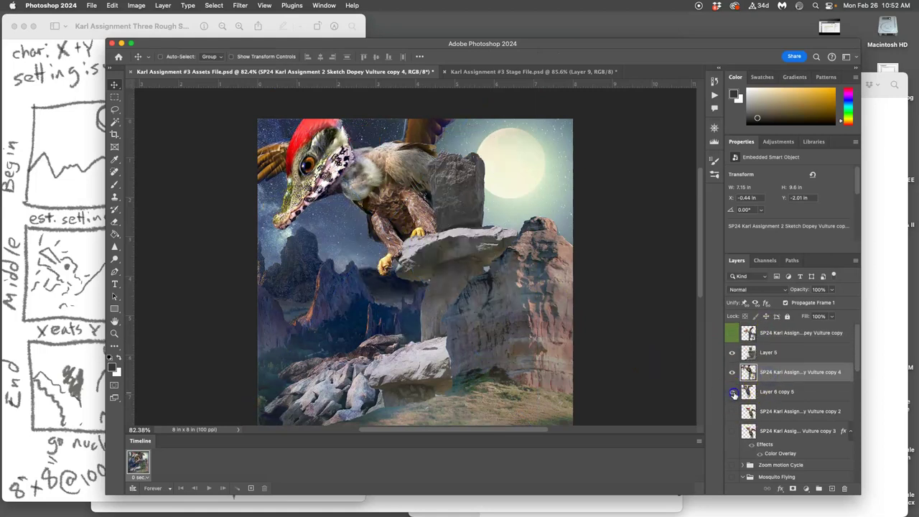
click(732, 392)
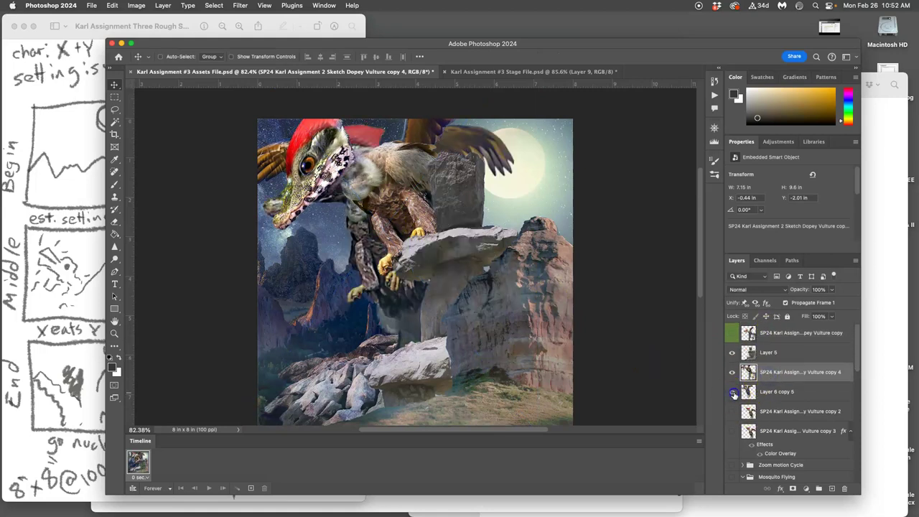
right_click(780, 376)
scroll(804, 480, down, 5)
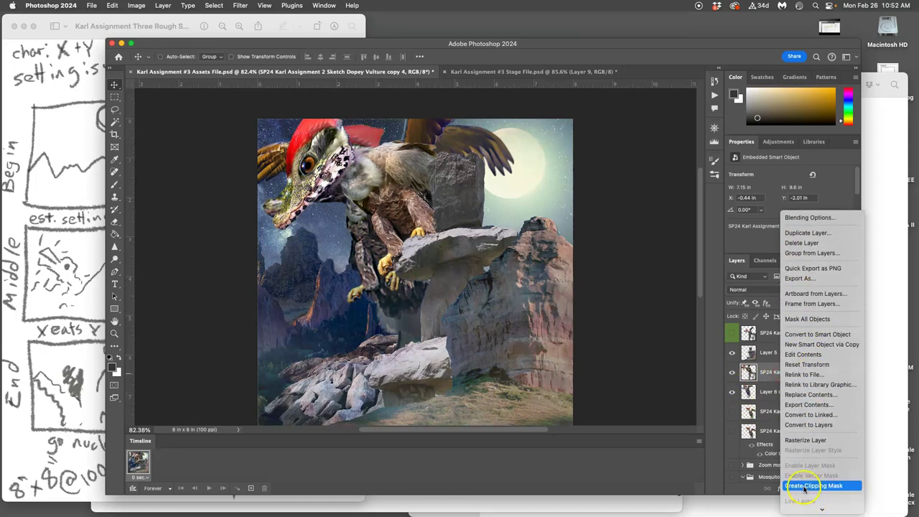
Rasterize the vulture layer and hide Layer 6 copy 5's lower body and wing.
click(804, 440)
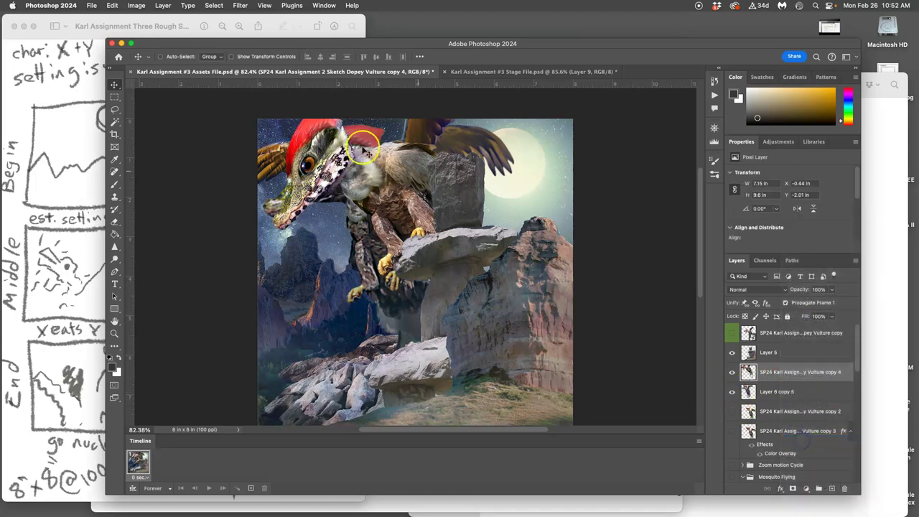
click(733, 391)
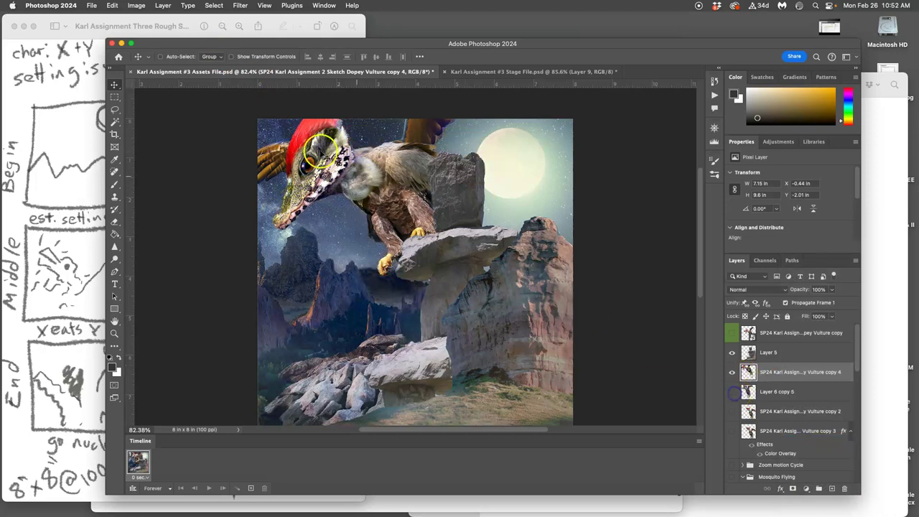
click(137, 7)
mouse_move(153, 32)
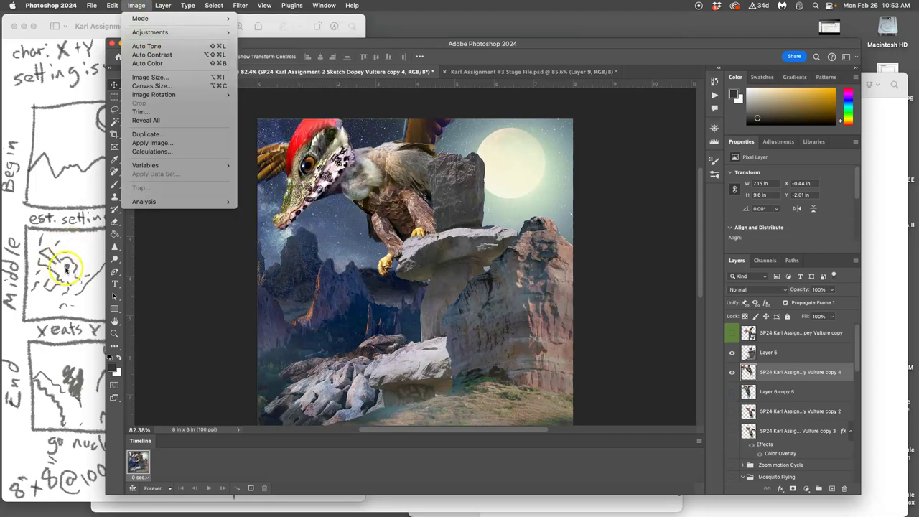
mouse_move(150, 95)
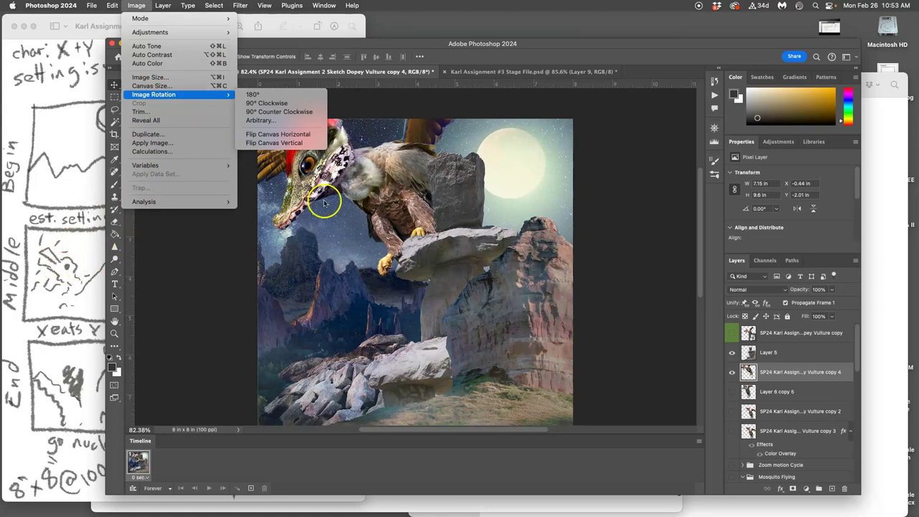
click(394, 214)
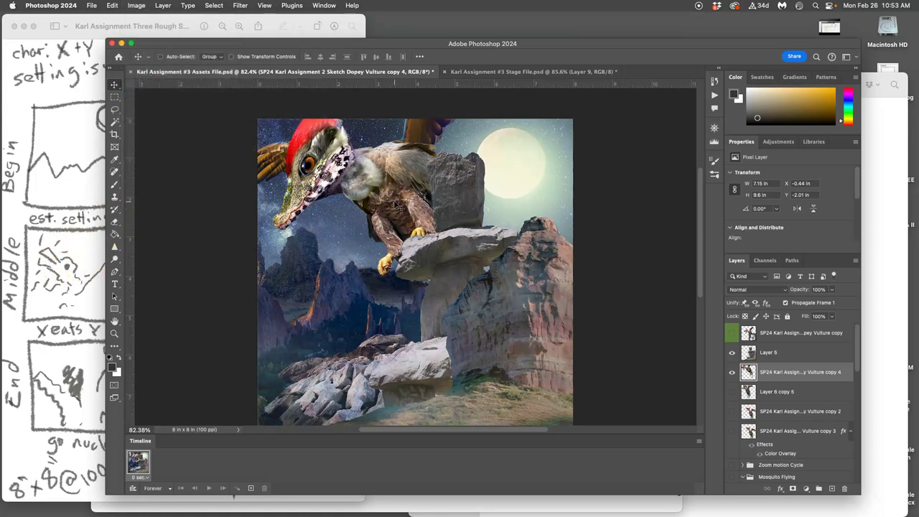
Apply a slight warp to the vulture, leaving it 7.16 in wide.
key(super+t)
right_click(394, 201)
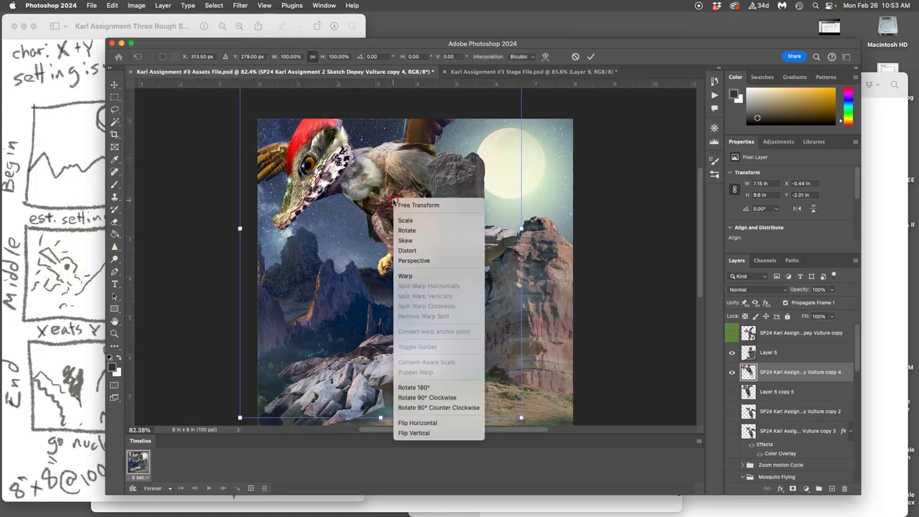
click(407, 276)
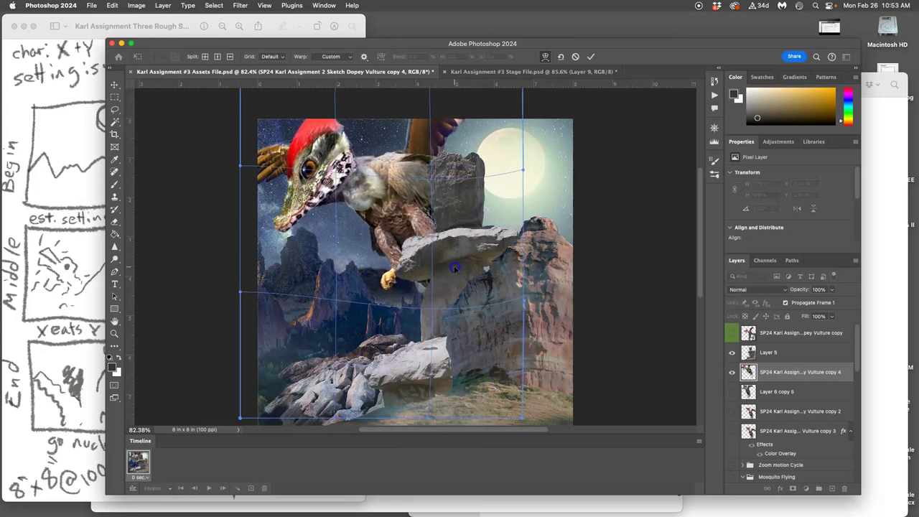
key(Return)
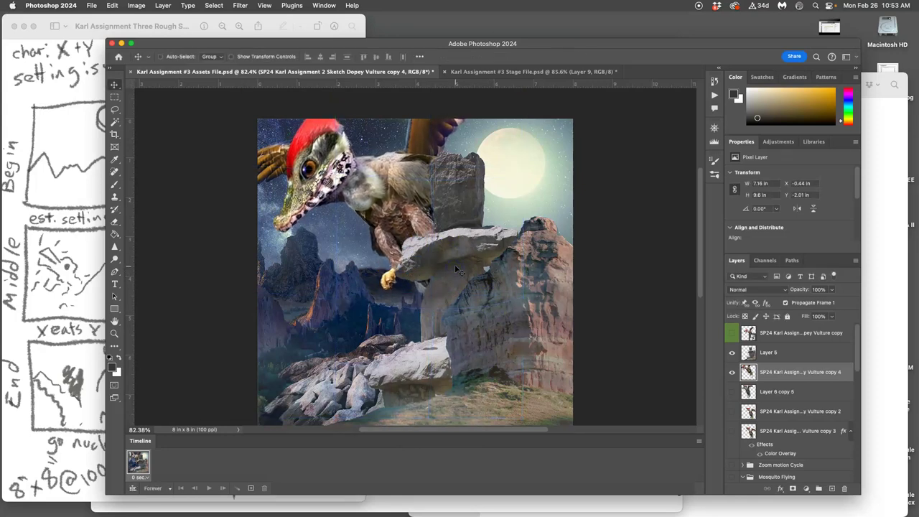
click(462, 72)
click(379, 72)
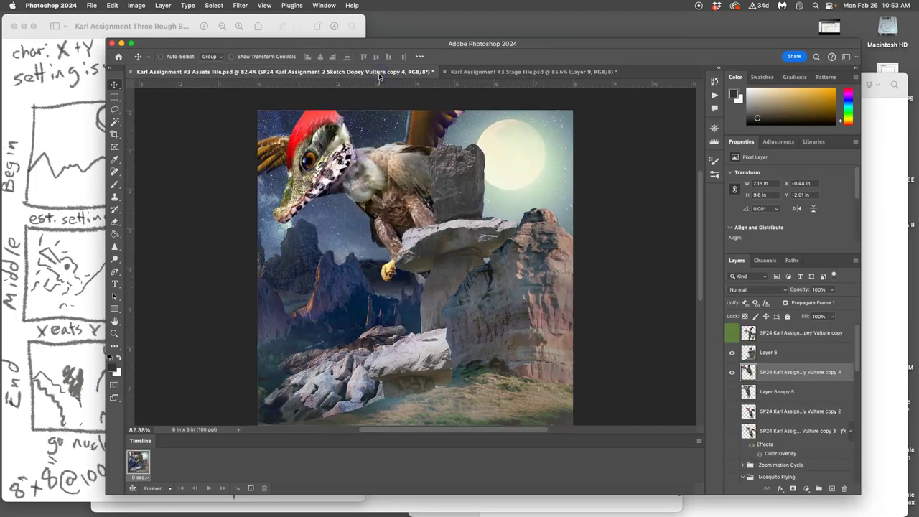
Apply Levels to the vulture with midtones 0.82 and white output 225.
click(137, 6)
mouse_move(152, 32)
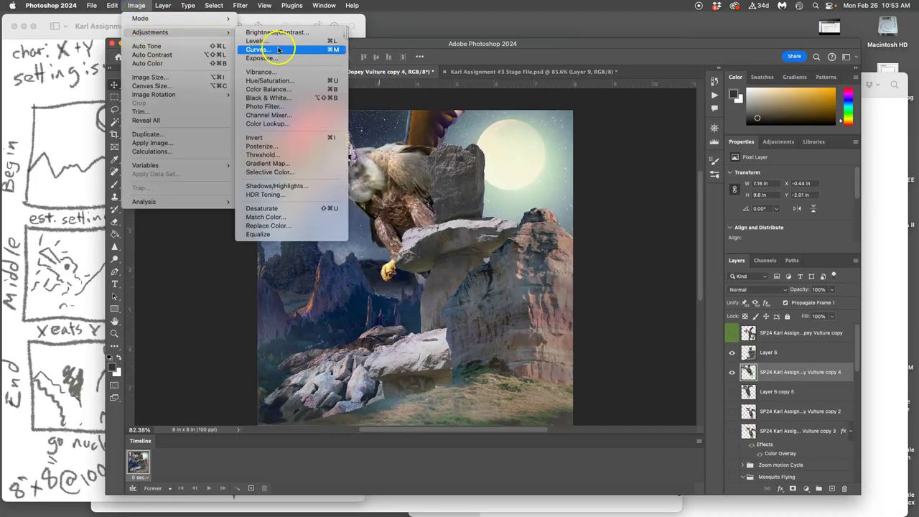
click(277, 42)
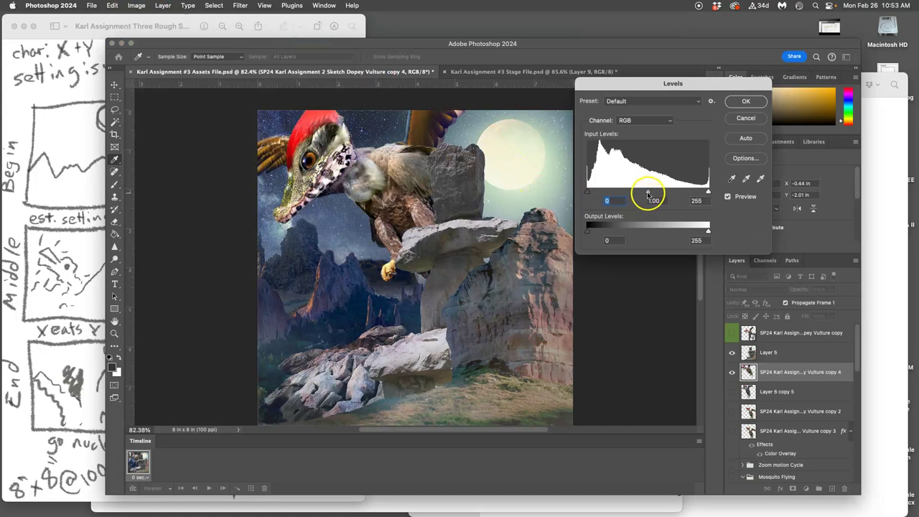
drag(648, 194, 655, 195)
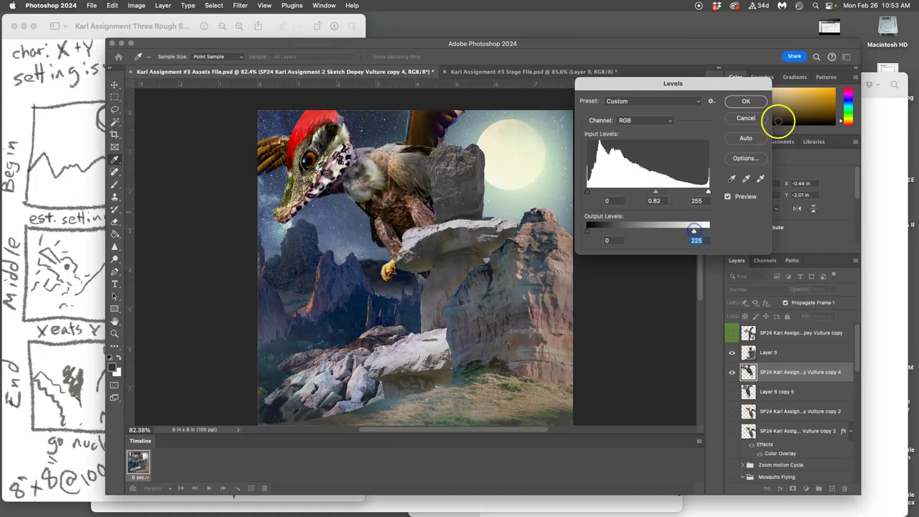
click(747, 100)
Set the vulture layer's opacity to 85%.
click(478, 72)
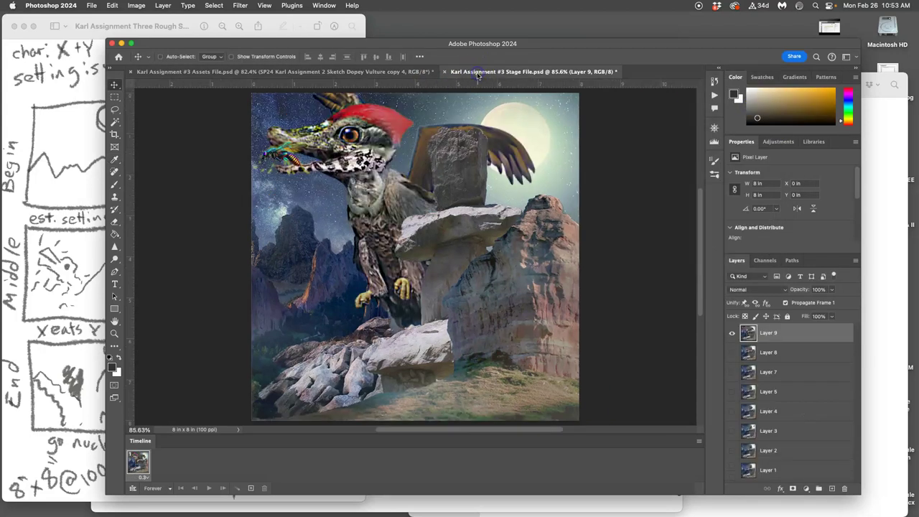
click(373, 73)
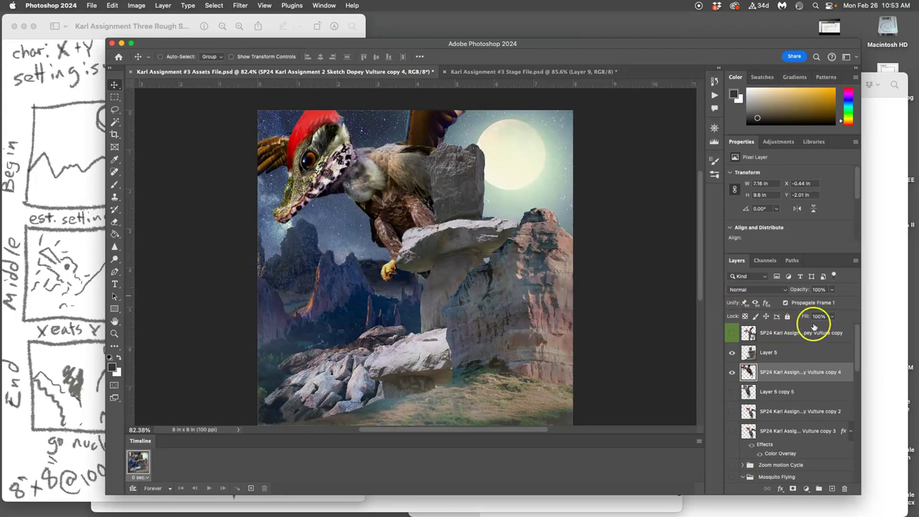
click(833, 290)
drag(826, 302, 826, 303)
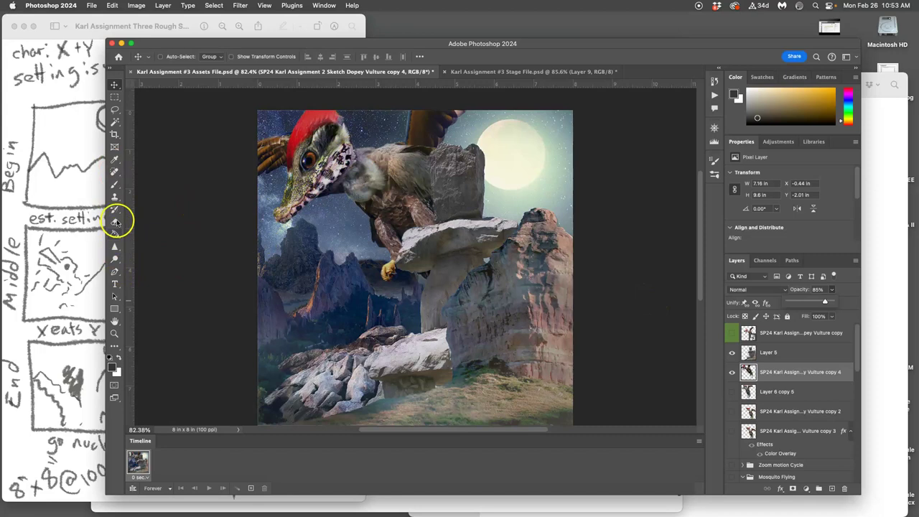
On a new Layer 7, paint white halftone dots left of the creature's head.
click(115, 185)
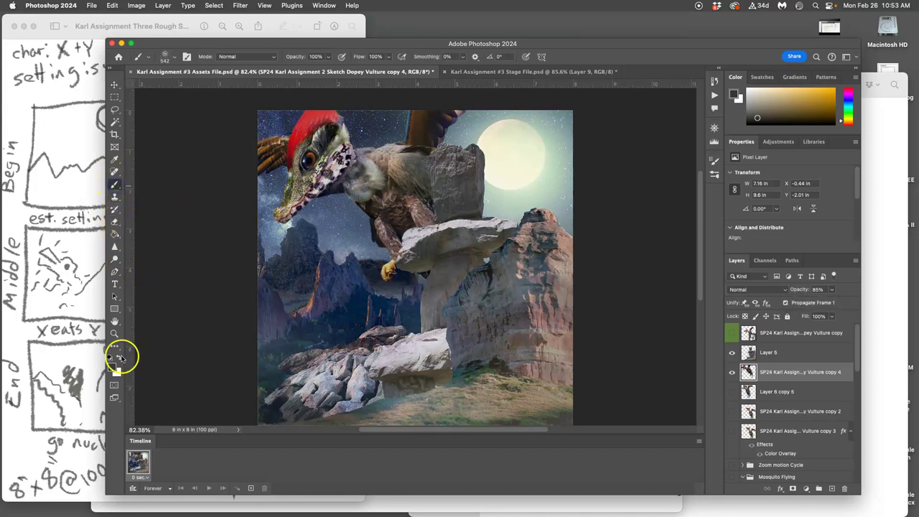
click(119, 357)
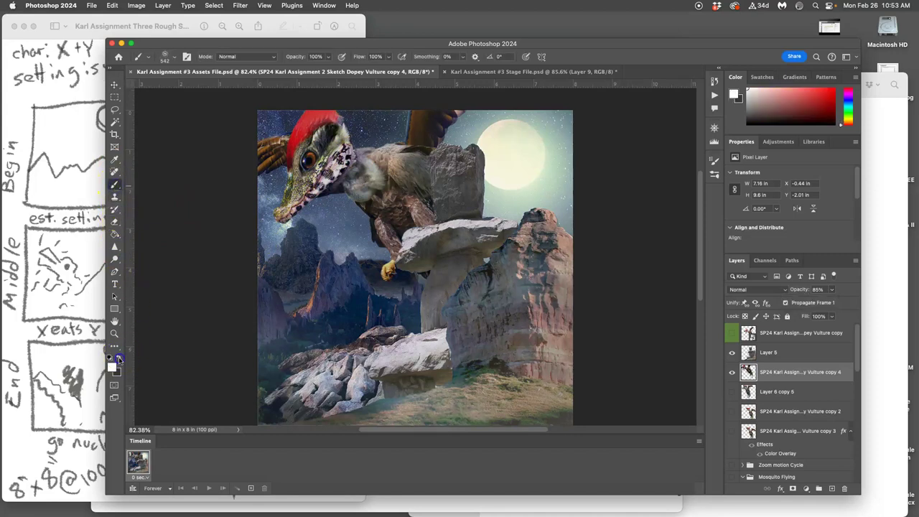
click(832, 489)
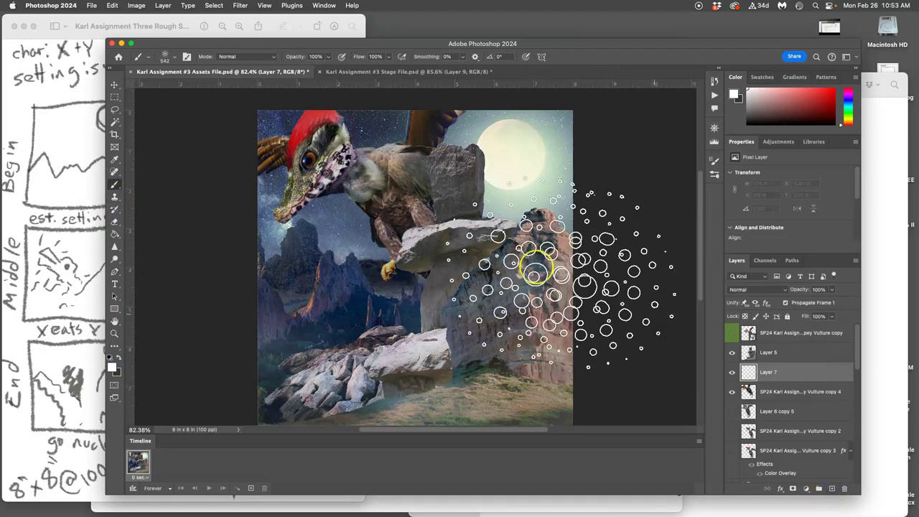
click(166, 57)
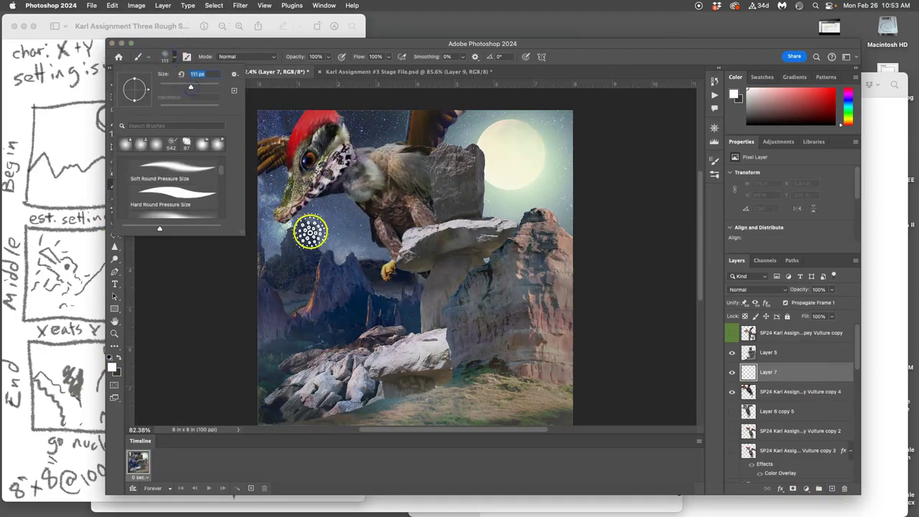
click(318, 205)
mouse_move(300, 232)
mouse_down()
mouse_move(264, 196)
mouse_move(294, 244)
mouse_up()
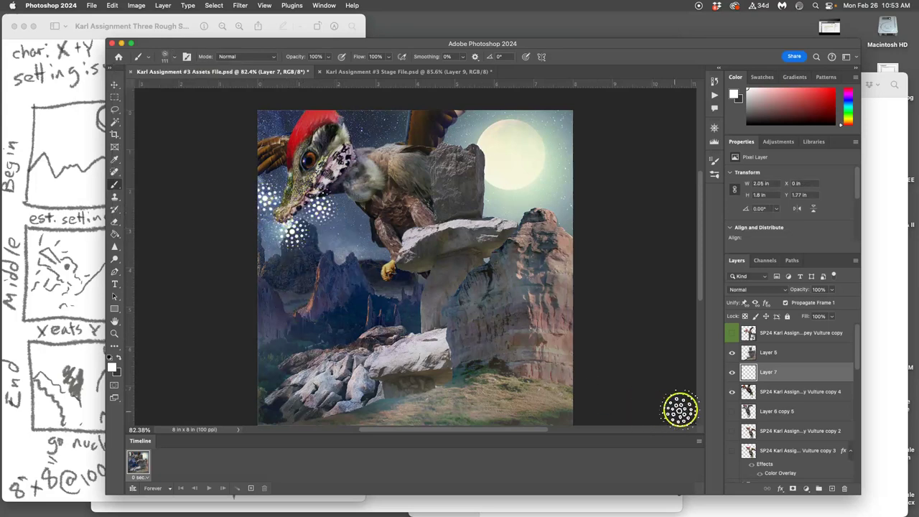
Fade Layer 7 to 51% opacity and reorder it next to Vulture copy 4.
click(833, 290)
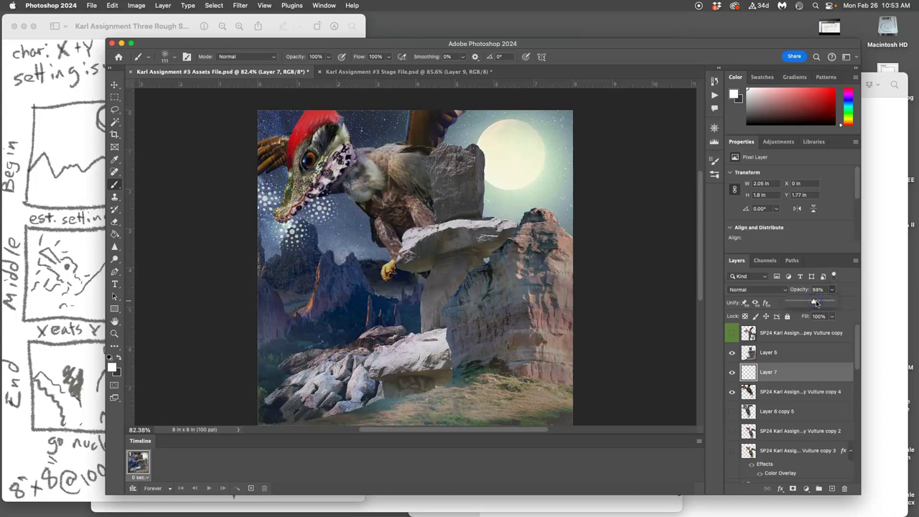
drag(816, 303, 812, 303)
mouse_move(796, 368)
mouse_down()
mouse_move(792, 396)
mouse_move(792, 368)
mouse_up()
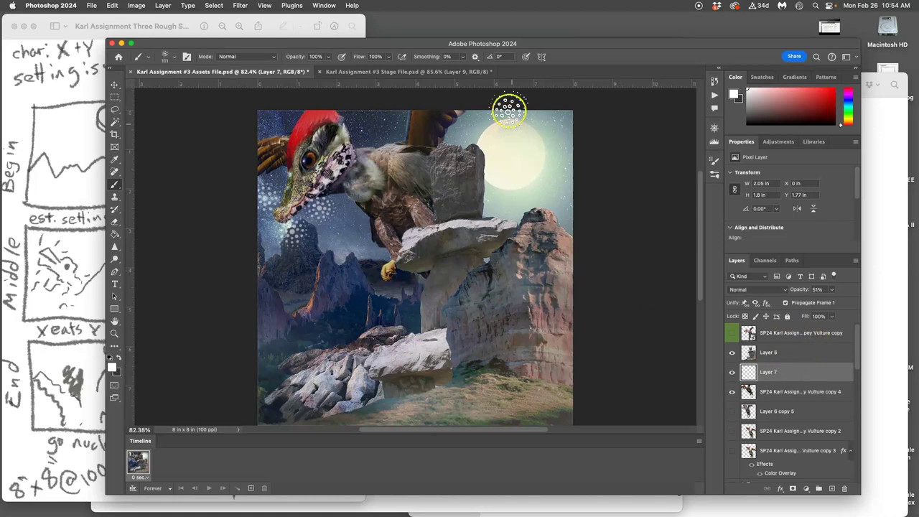
click(441, 71)
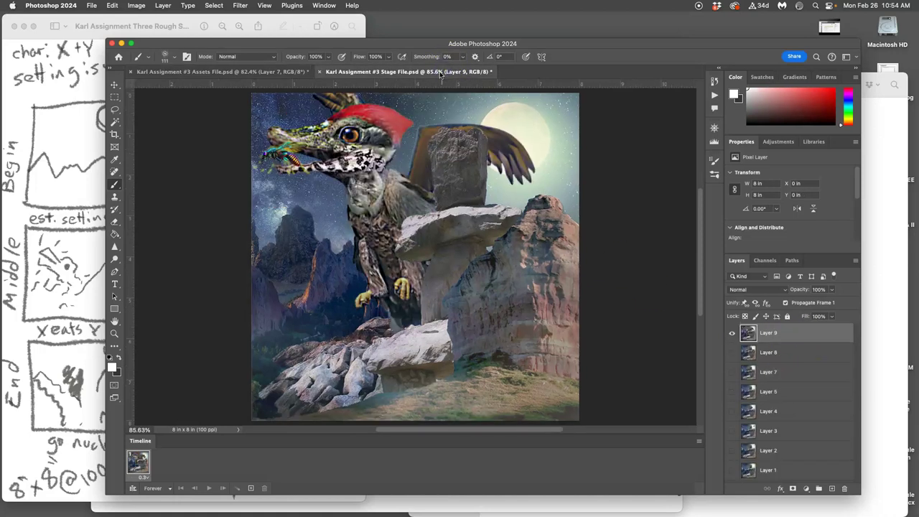
click(280, 72)
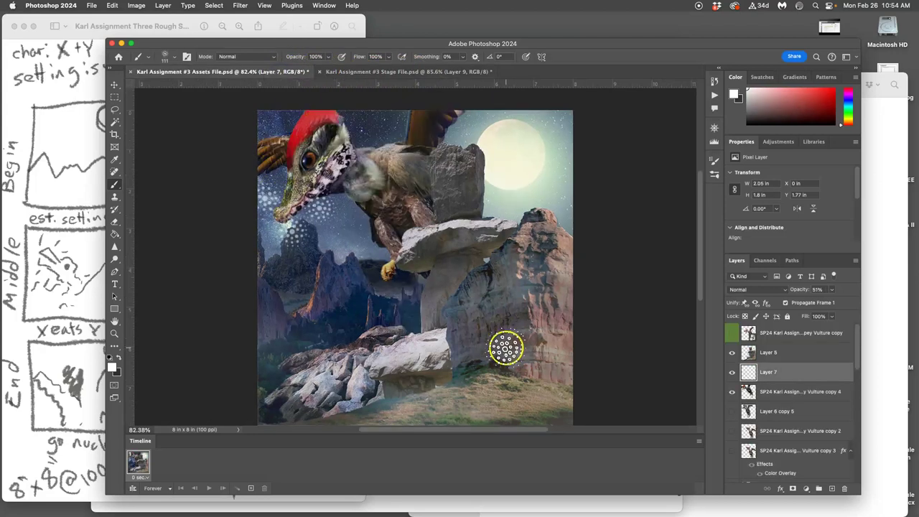
Merge the visible dragon-on-rocks scene in the Assets File and paste it into the Stage File as Layer 10.
click(771, 352)
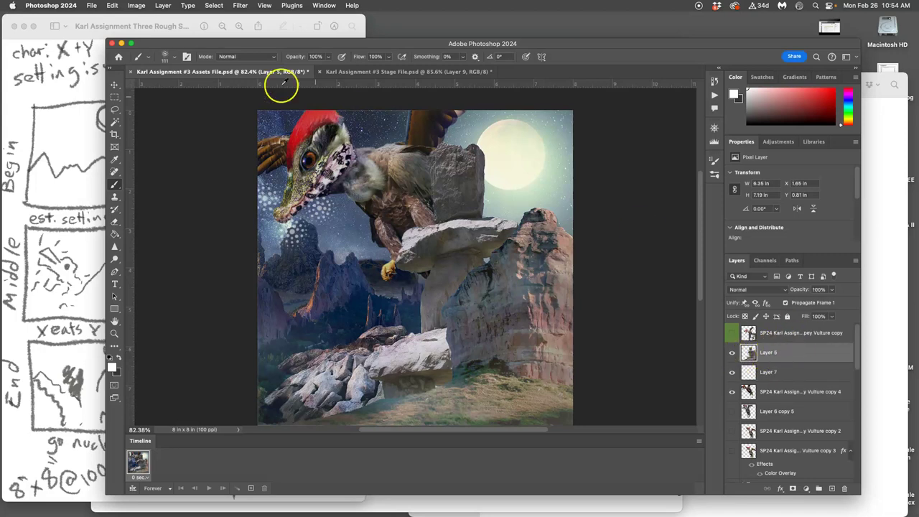
click(163, 5)
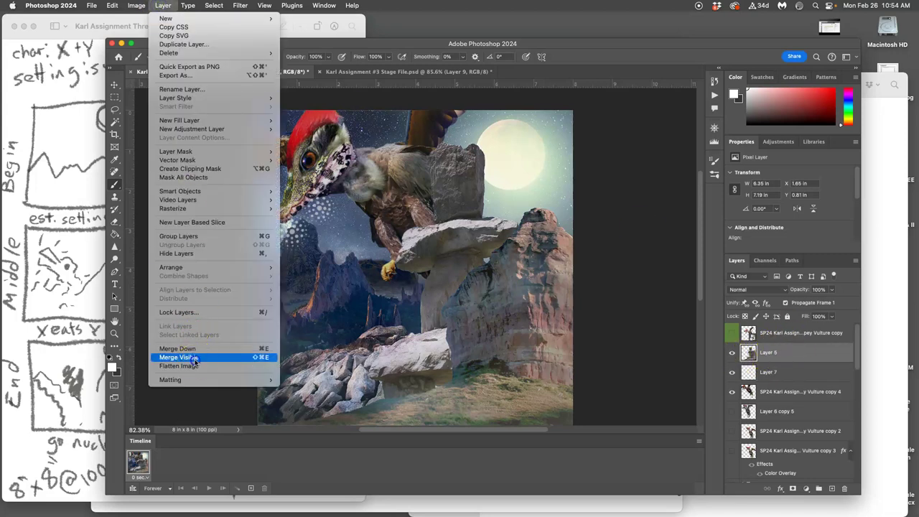
alt+click(201, 410)
key(super+a)
click(362, 72)
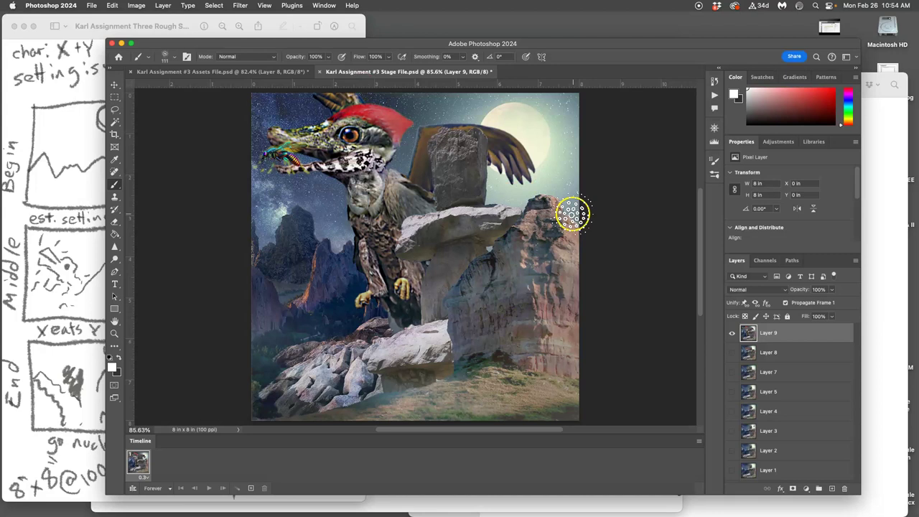
key(super+v)
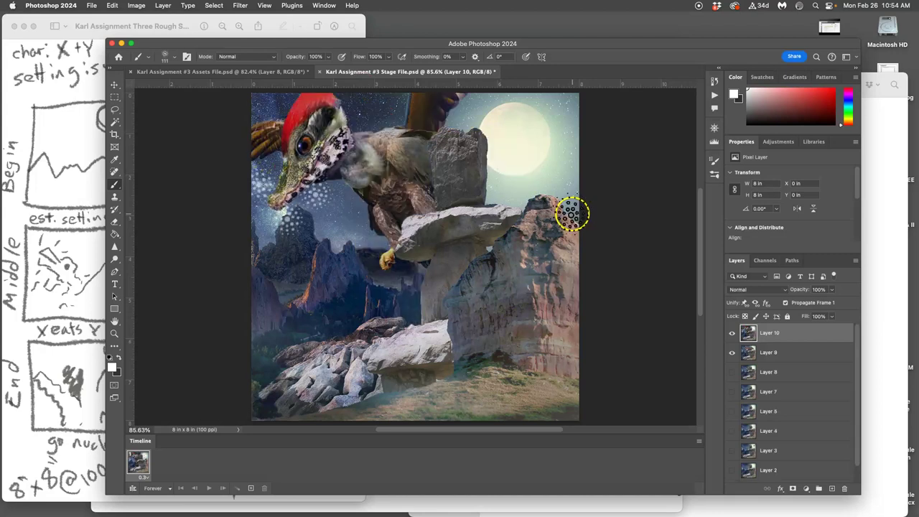
click(733, 333)
click(733, 333)
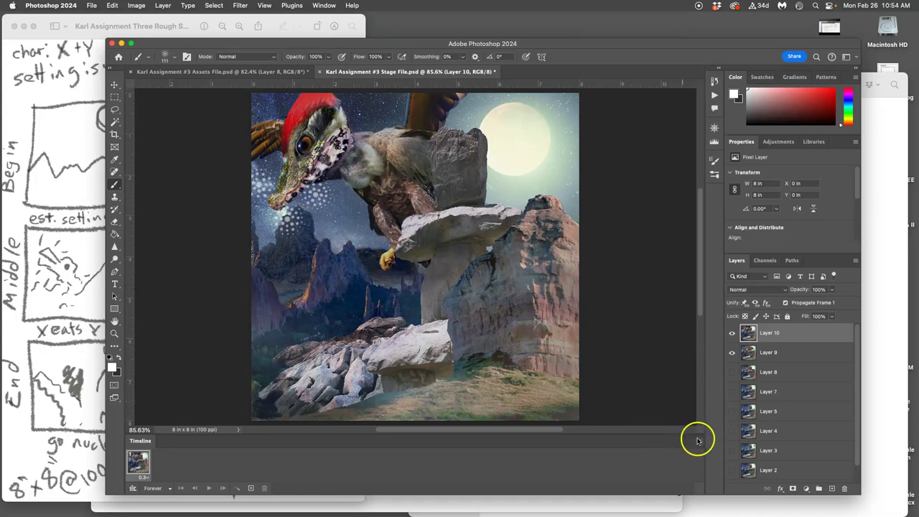
Make nine frames from the Stage File layers, give each a 0.3-second delay, and play the preview.
click(701, 444)
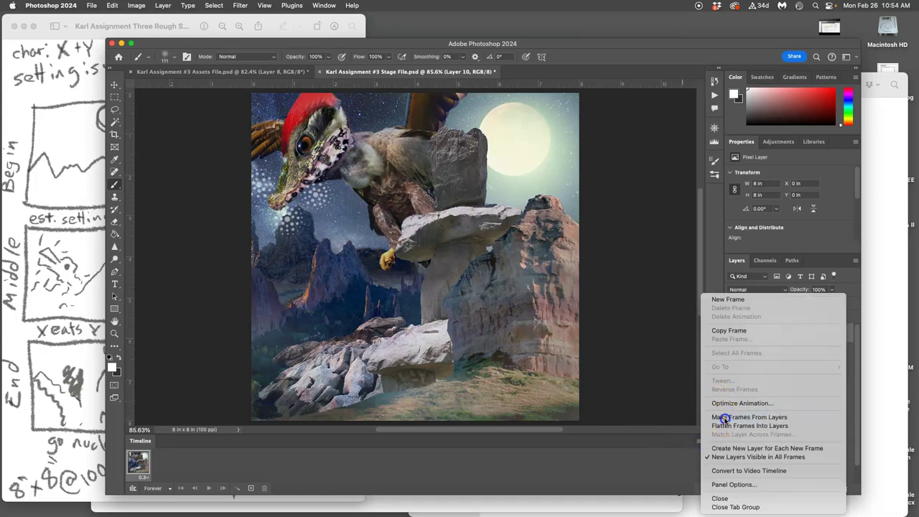
click(723, 417)
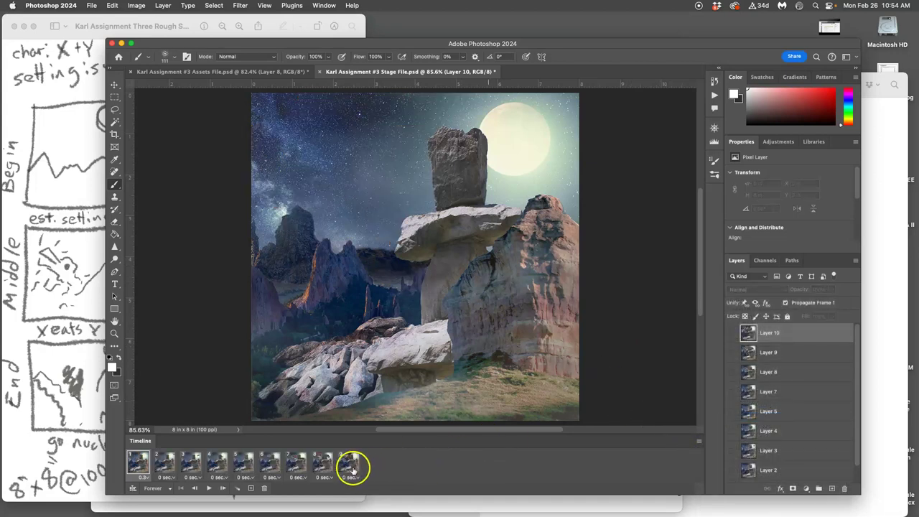
click(351, 477)
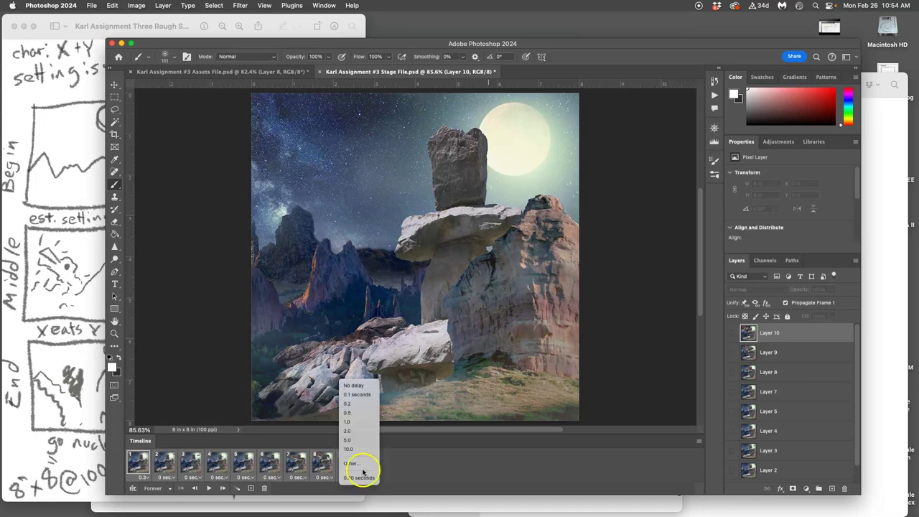
click(352, 464)
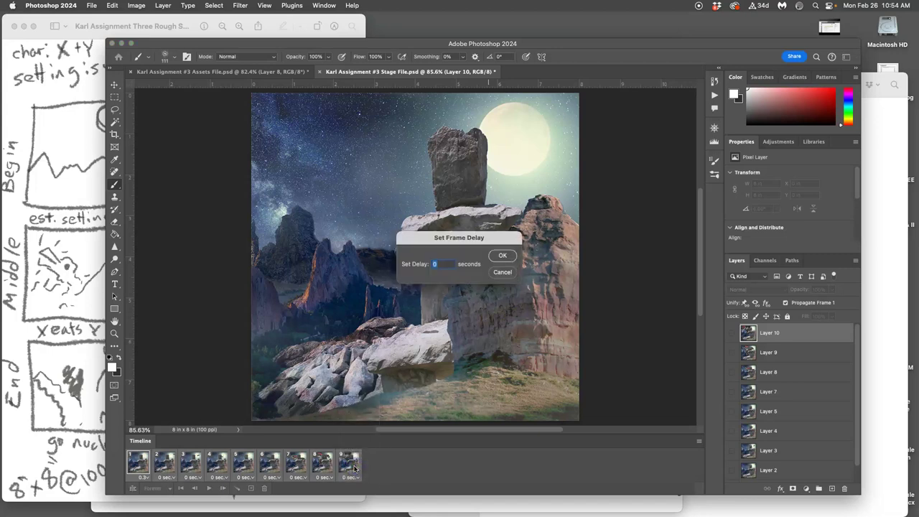
text(.3)
click(503, 256)
click(208, 488)
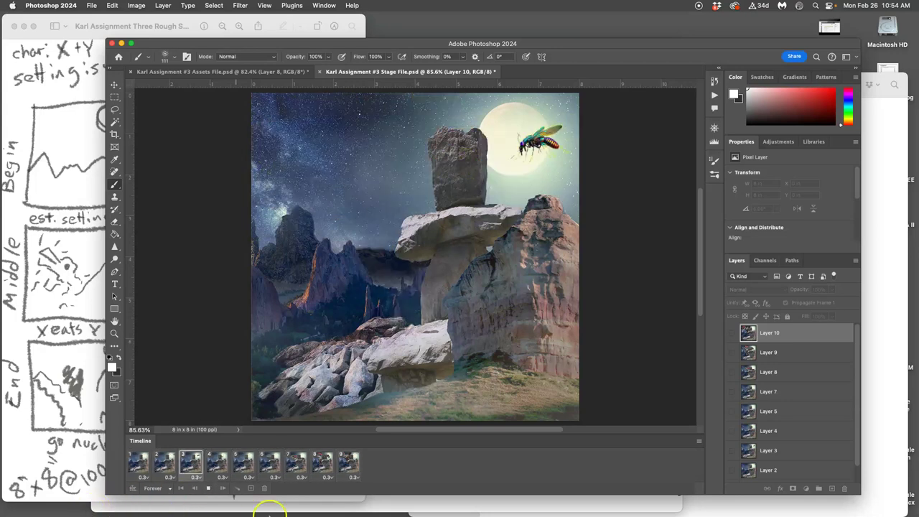
Compare with the storyboard sketch in Preview, then stop the Stage File animation playback.
click(62, 308)
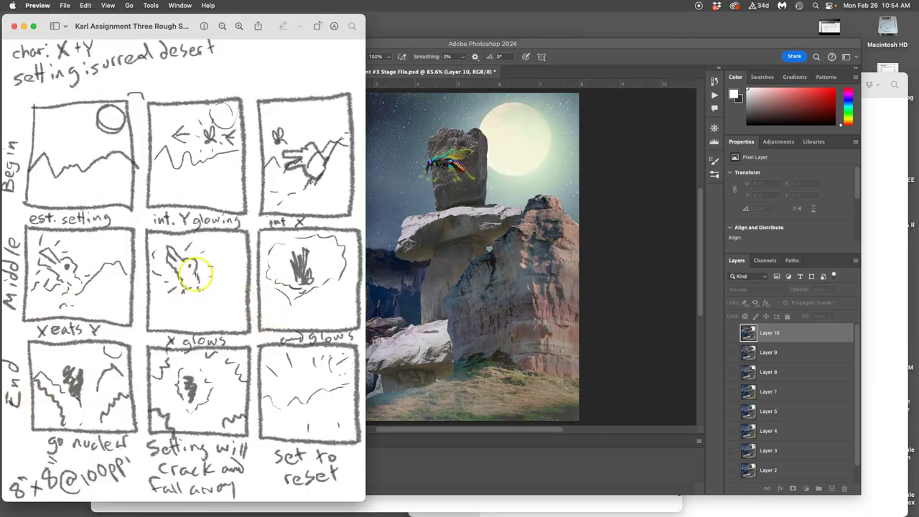
click(406, 276)
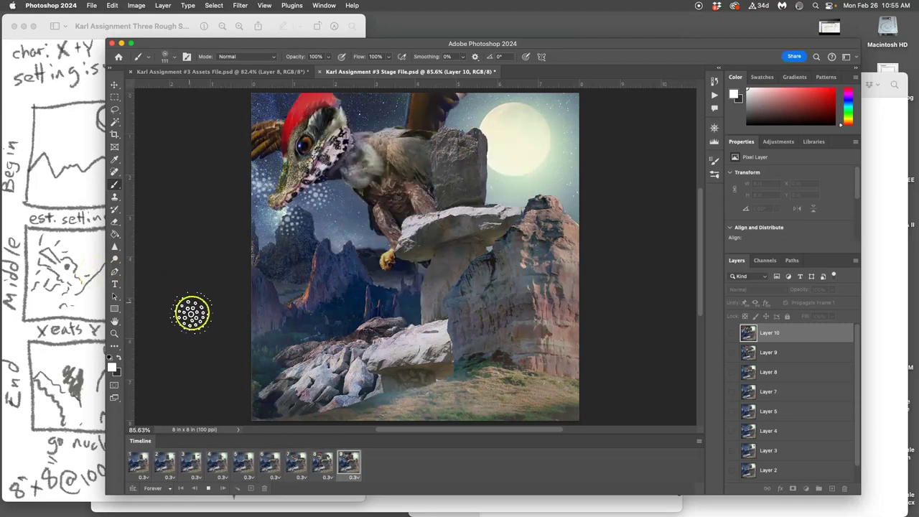
click(209, 489)
Delete all frames except frame 1, save the Stage File, and return to the Assets File.
click(144, 462)
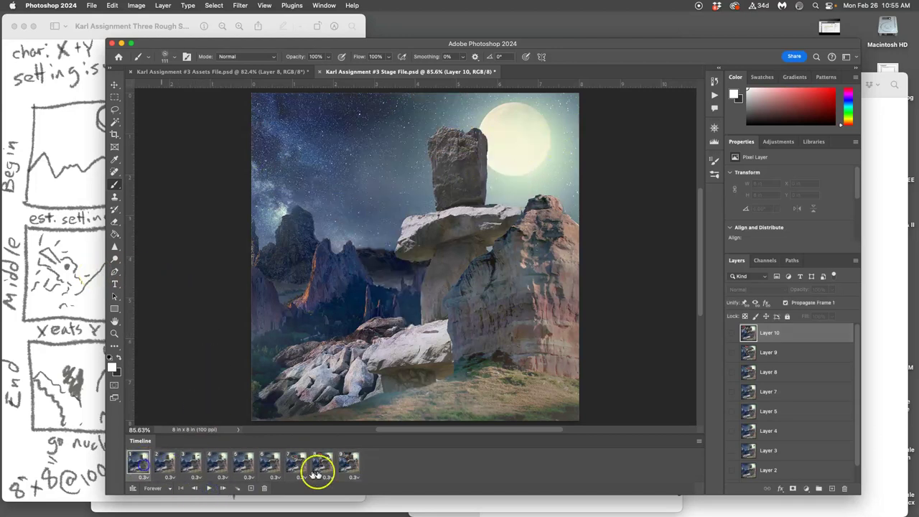
shift+click(348, 466)
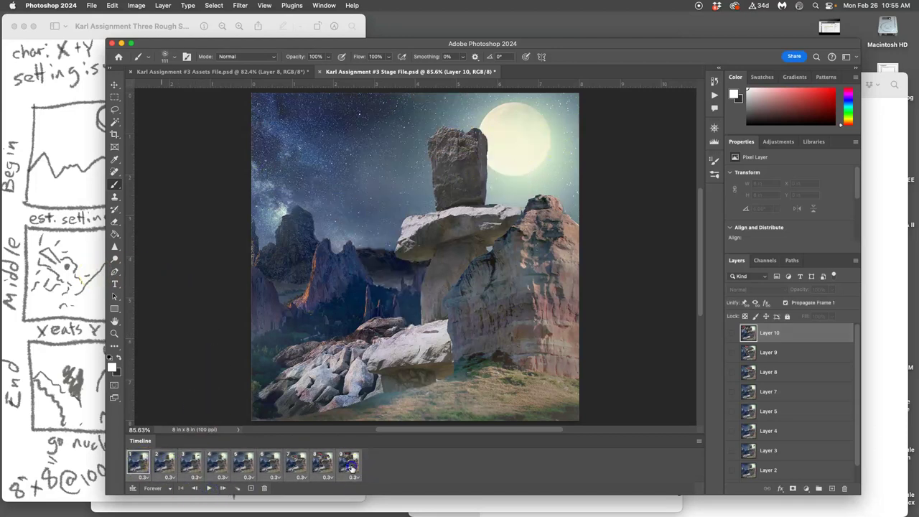
click(265, 488)
key(super+s)
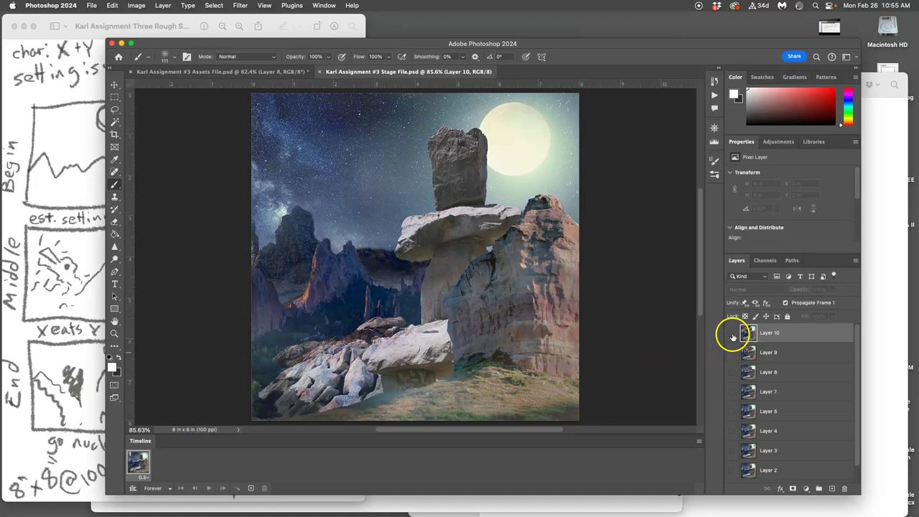
click(285, 74)
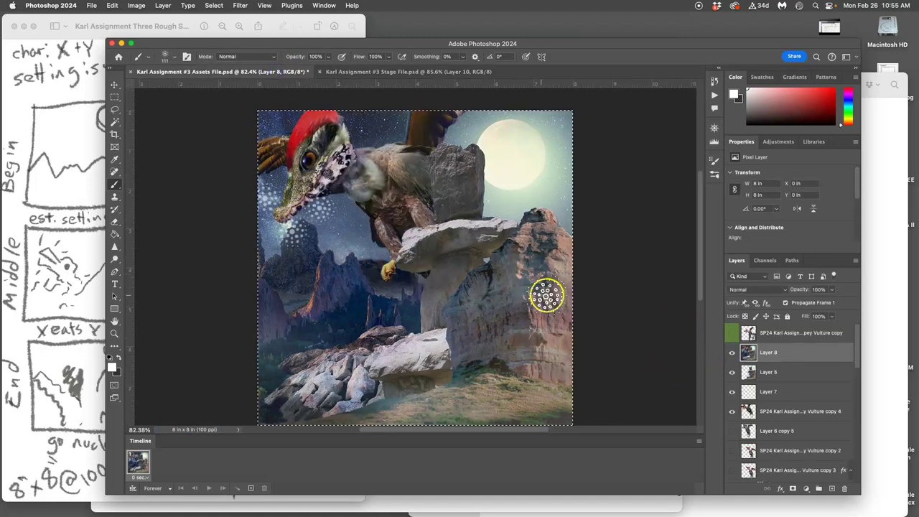
Deselect, merge Layer 8 down into Layer 5, and duplicate the Vulture copy 4 layer.
key(super+d)
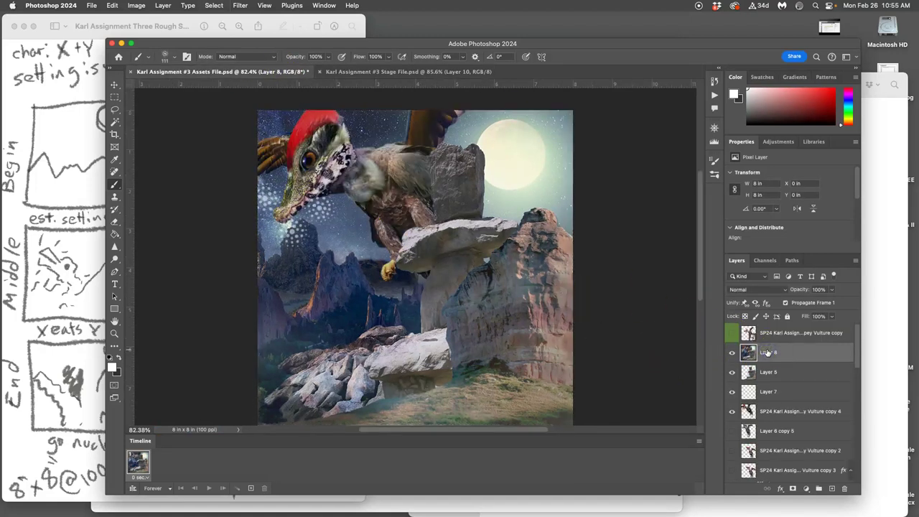
key(super+e)
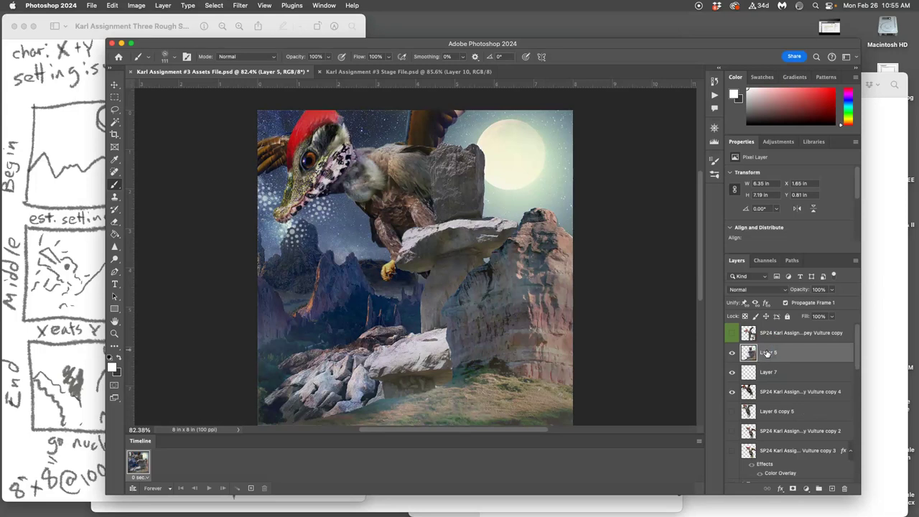
click(771, 392)
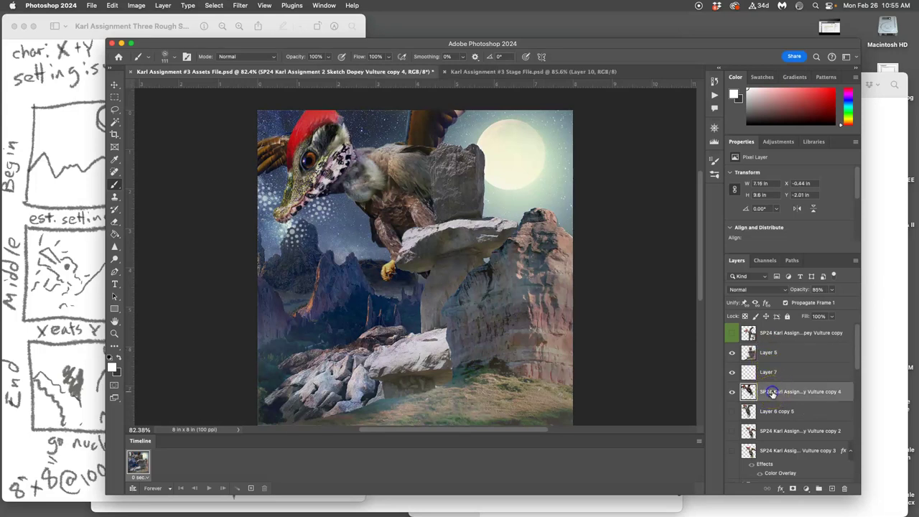
mouse_move(767, 375)
mouse_down()
mouse_move(771, 391)
mouse_move(764, 387)
mouse_up()
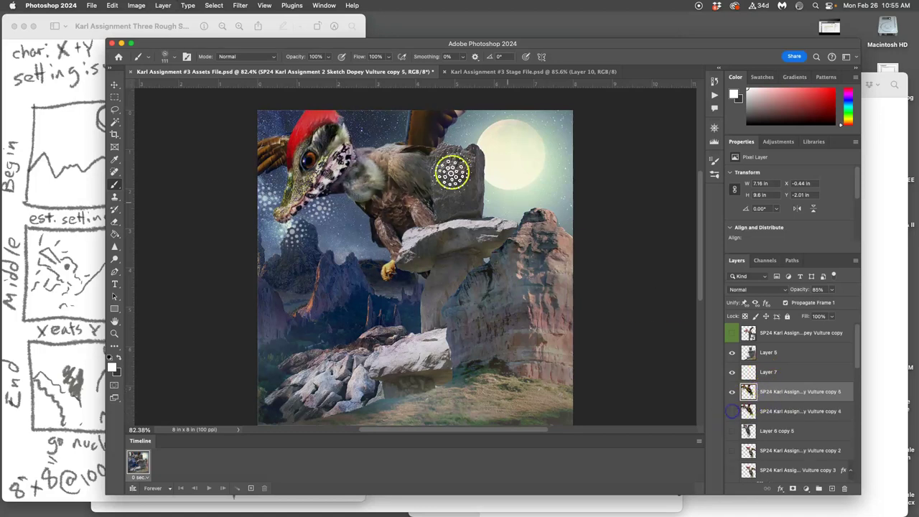
Puppet-warp the duplicate, pinning the neck and bending the body and neck down toward the rocks.
click(112, 6)
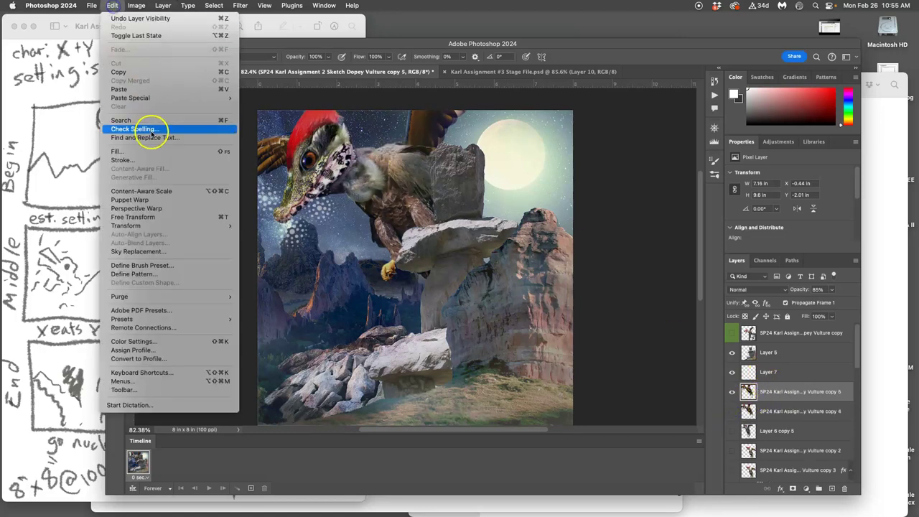
click(146, 201)
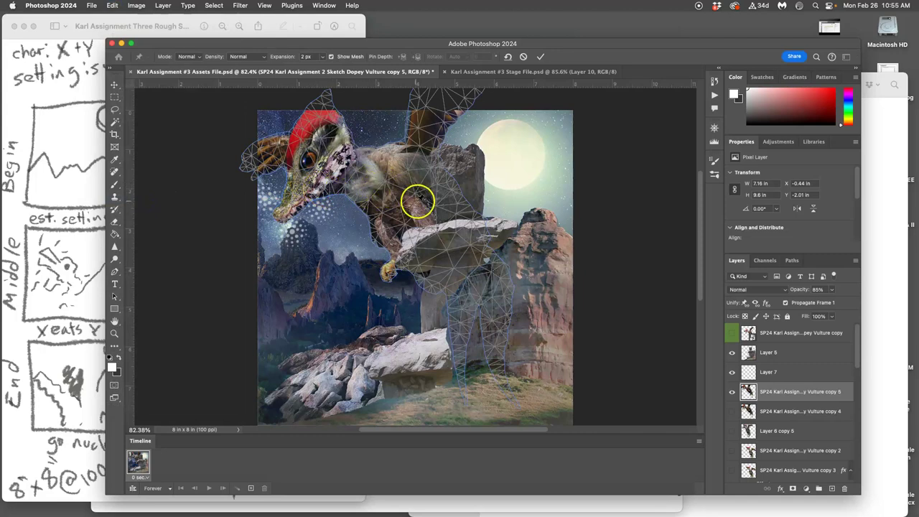
click(352, 159)
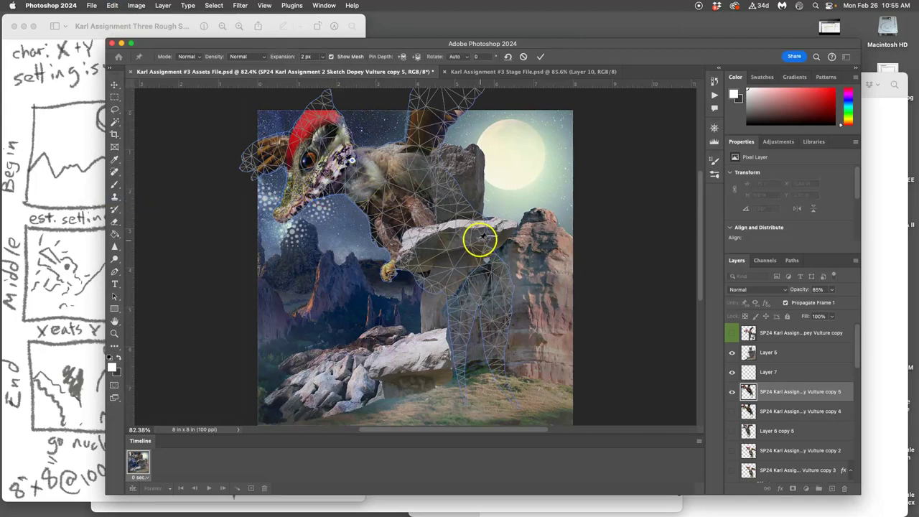
drag(479, 239, 465, 271)
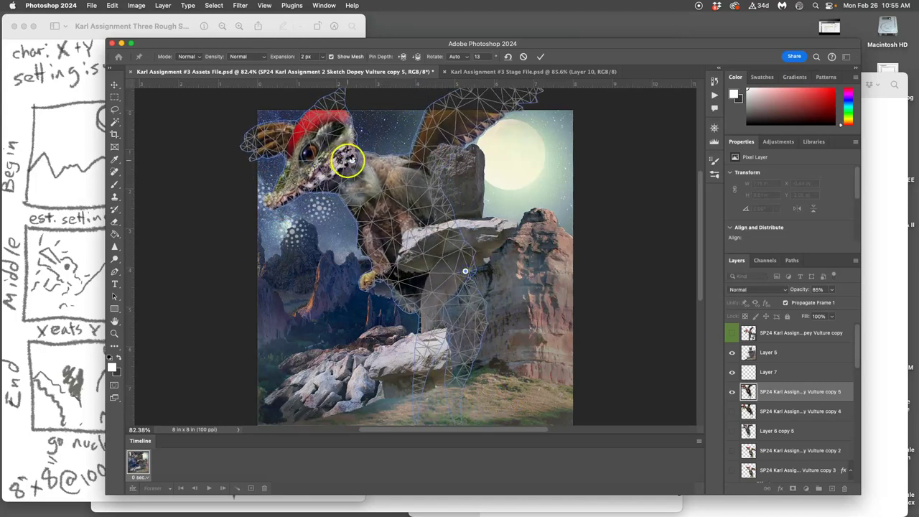
drag(351, 161, 347, 185)
Pin and lower the wing tips, tilt the head downward, and commit the warp.
click(448, 100)
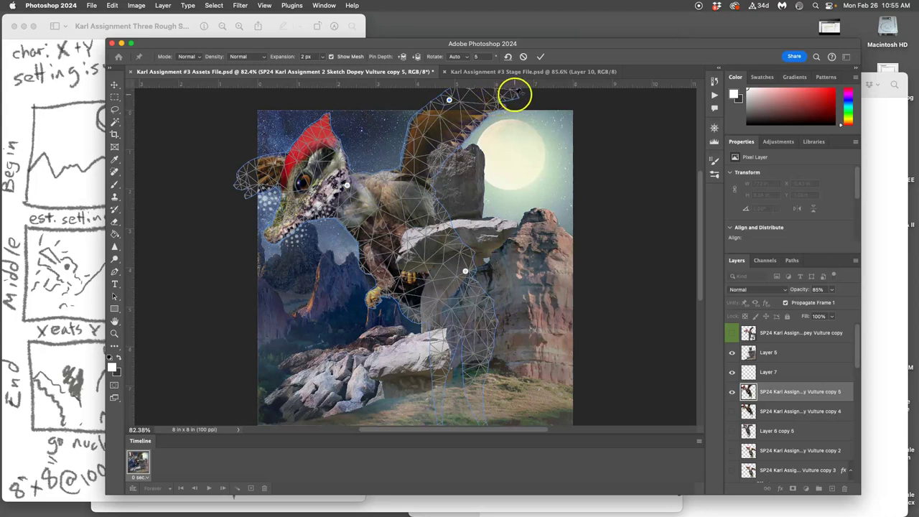
click(405, 167)
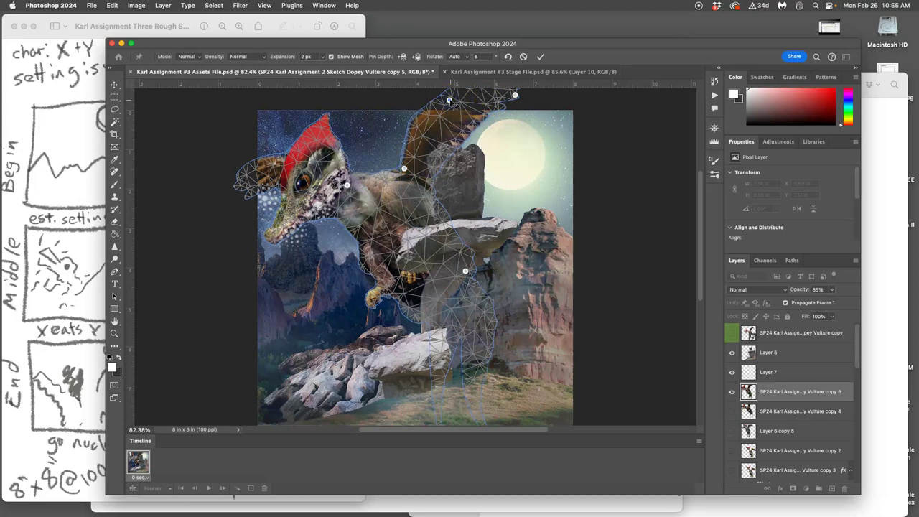
mouse_move(448, 101)
mouse_down()
mouse_move(467, 86)
mouse_move(454, 115)
mouse_up()
click(515, 94)
drag(515, 94, 528, 131)
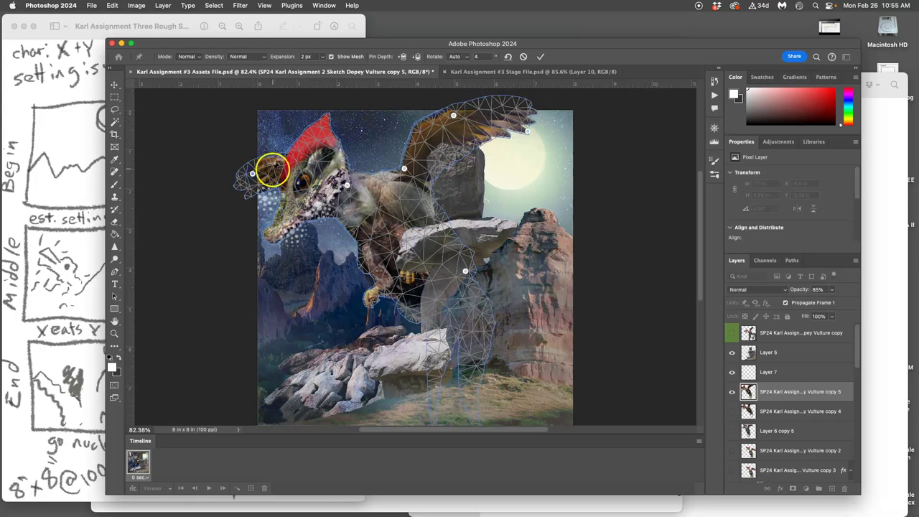
drag(252, 173, 252, 191)
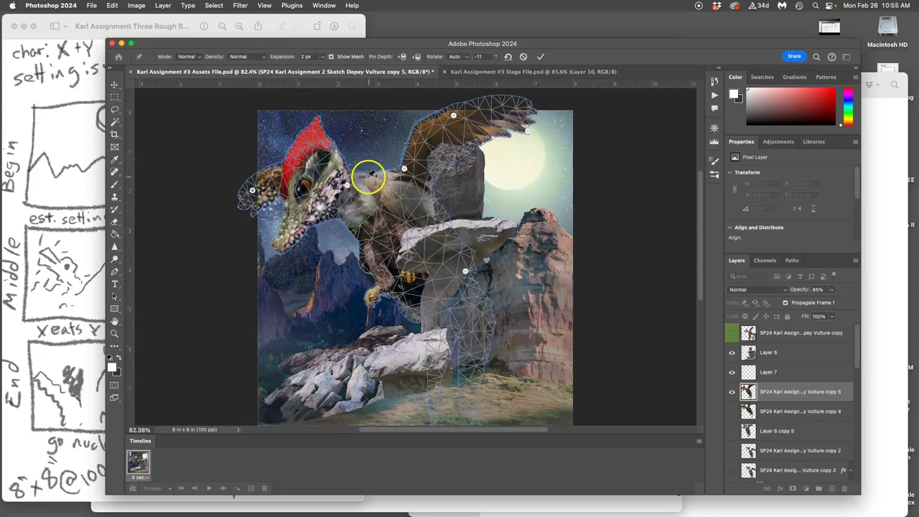
key(Return)
Make dragon Layer 10 visible in the Stage File, then return to the Assets File.
click(482, 73)
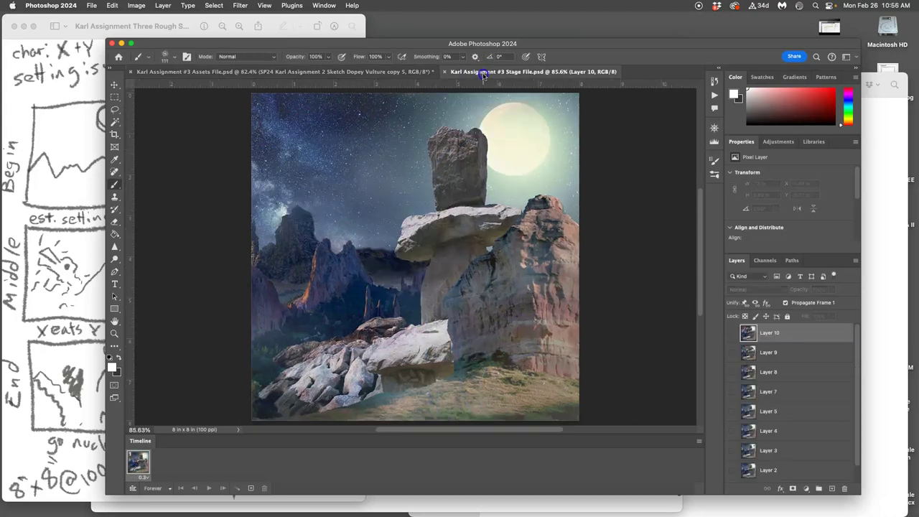
click(732, 332)
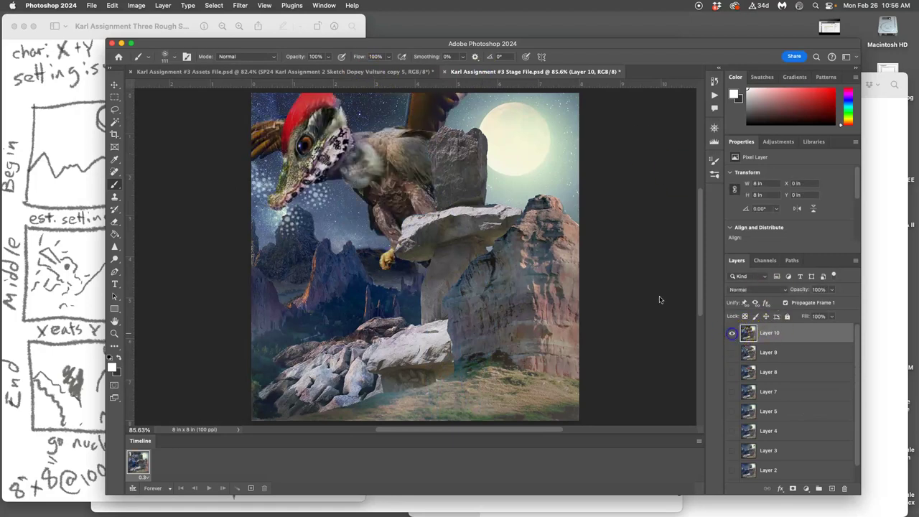
click(334, 72)
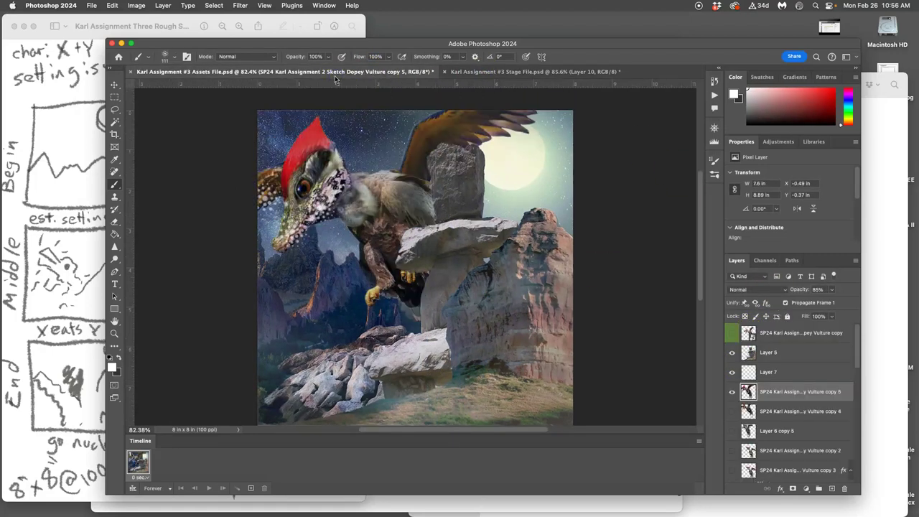
Add halftone glow dots at the canvas top, select the Move tool, and recheck the Stage File.
click(344, 101)
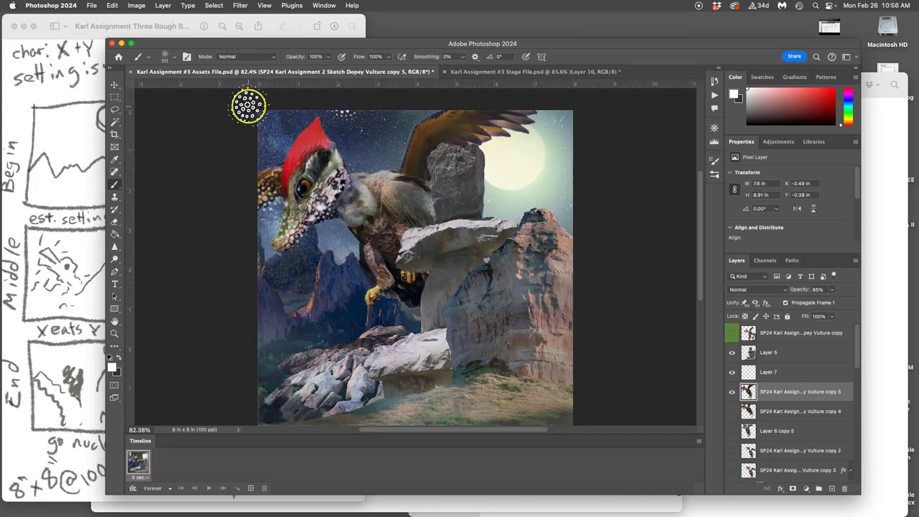
click(115, 84)
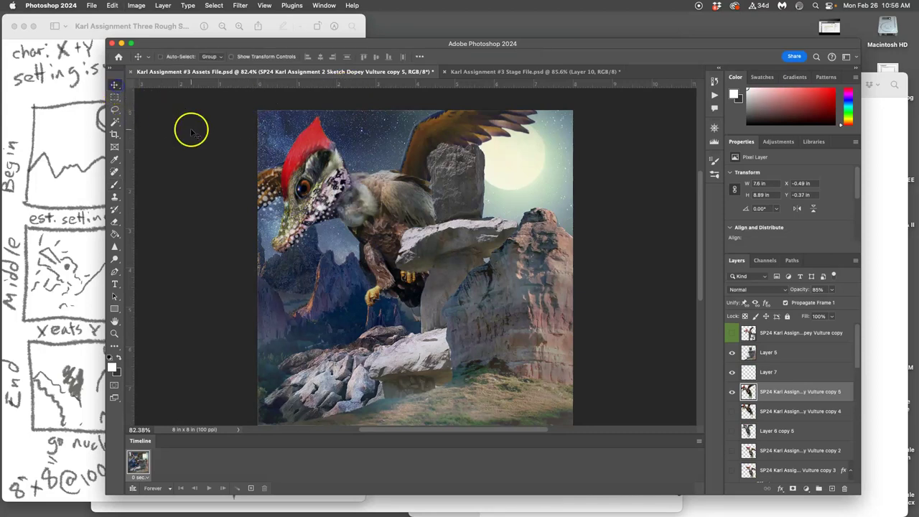
click(488, 72)
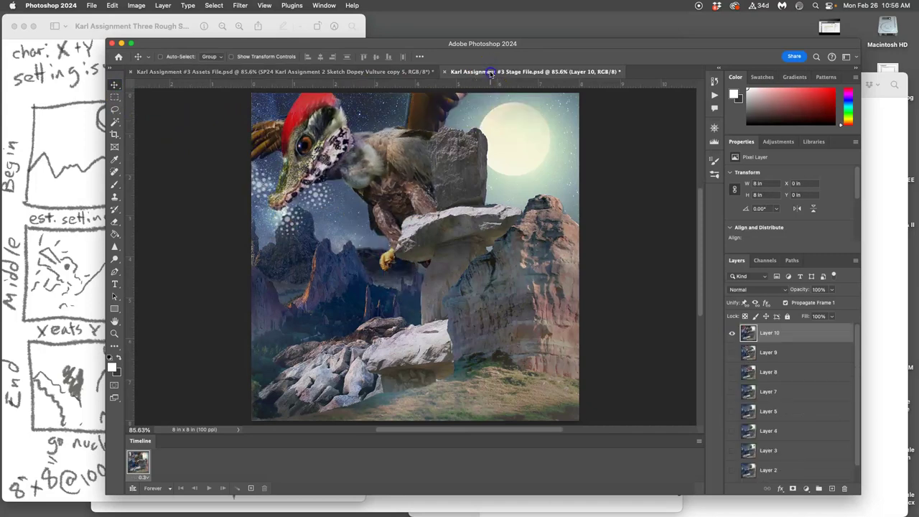
click(375, 73)
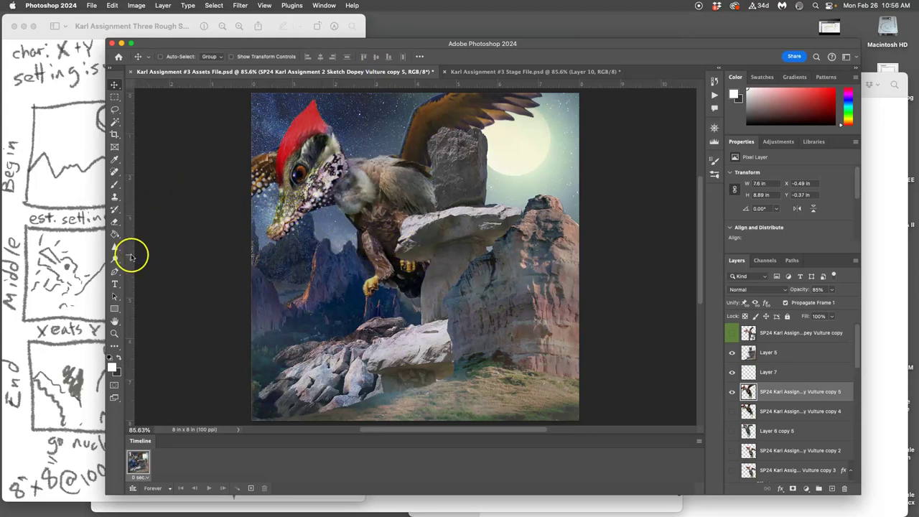
Duplicate glow Layer 7 and brush extra white dots along the creature's neck, claw and back.
click(776, 374)
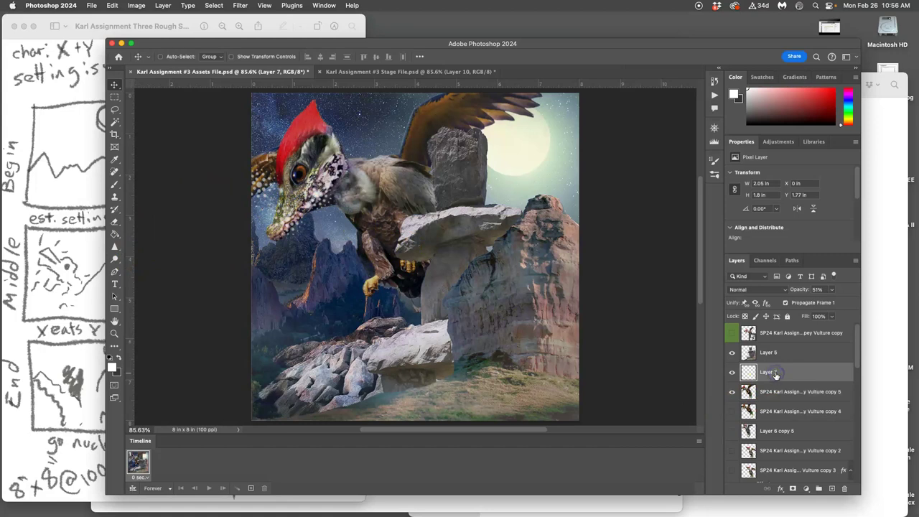
key(super+j)
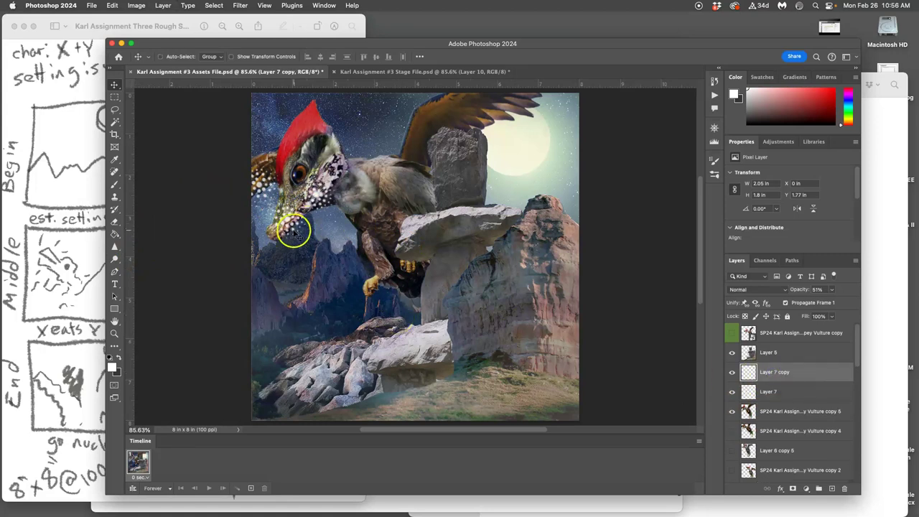
click(114, 184)
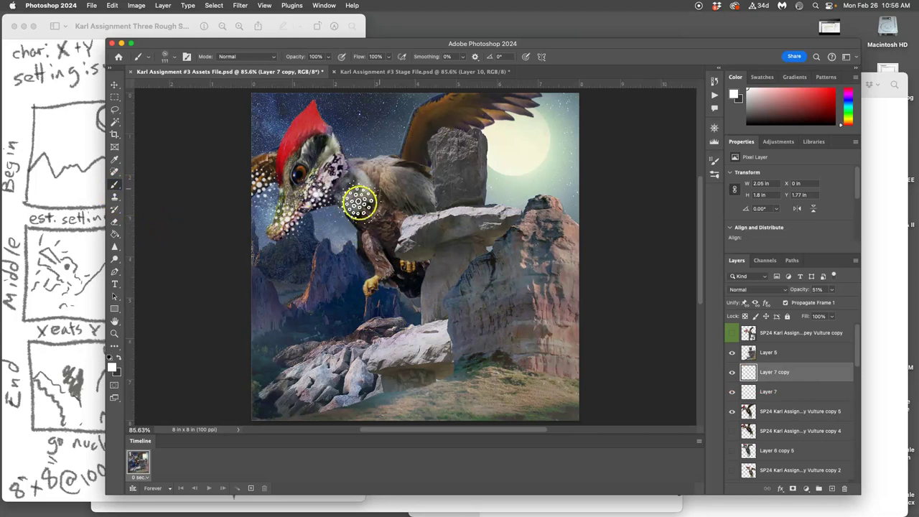
mouse_move(349, 213)
mouse_down()
mouse_move(345, 208)
mouse_move(369, 293)
mouse_move(395, 293)
mouse_up()
drag(397, 161, 379, 139)
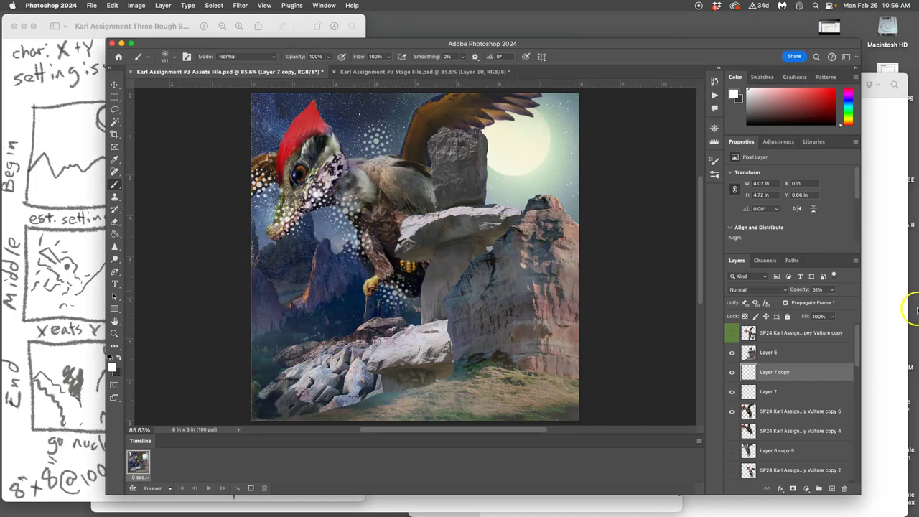
Fade the Layer 7 copy to about 24% opacity, then glance at the Stage File.
click(831, 290)
click(822, 302)
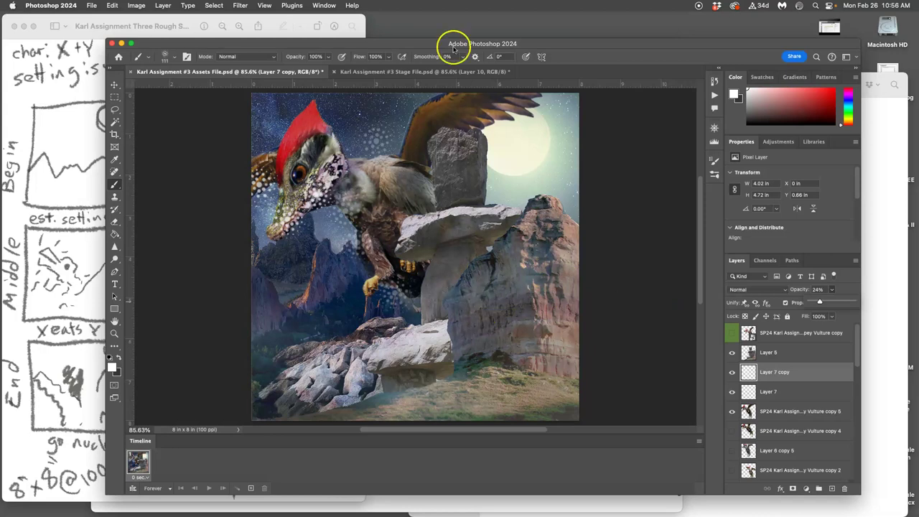
click(422, 72)
click(306, 72)
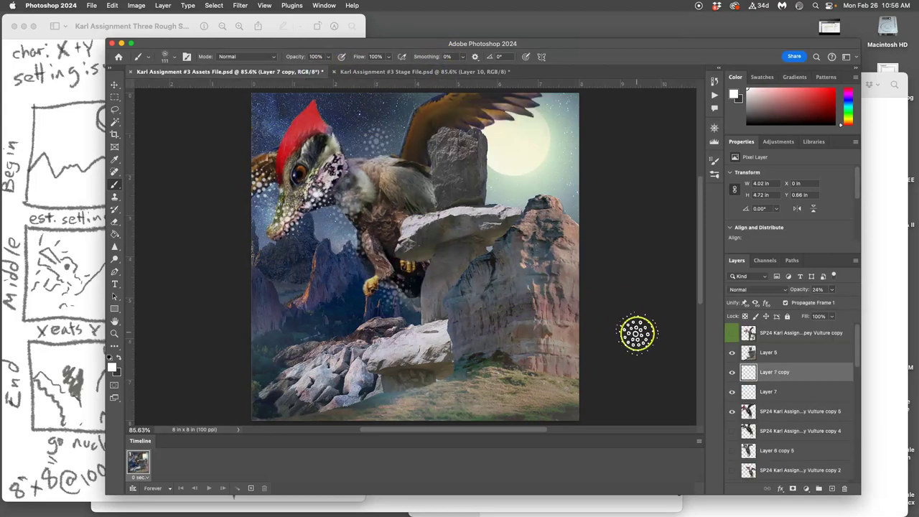
Puppet-warp Vulture copy 5 with anchor pins, pulling the claw down toward the rock, and commit.
click(770, 411)
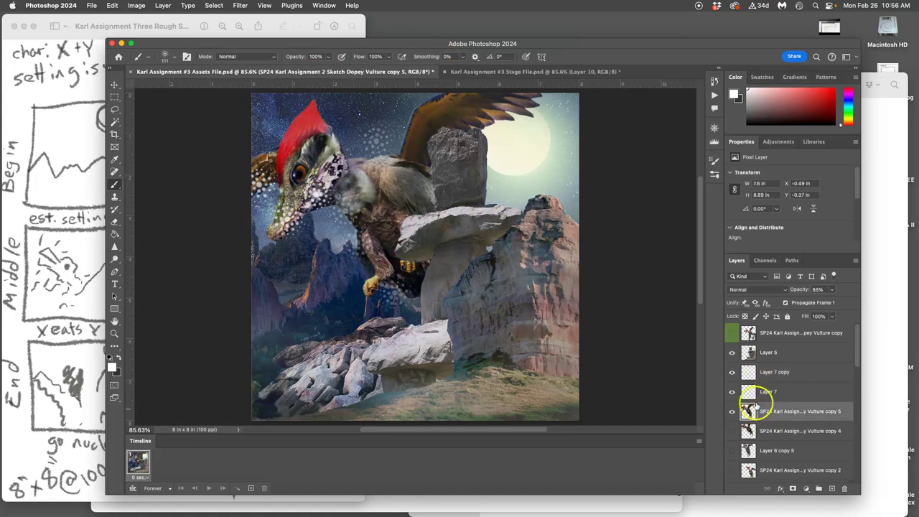
click(113, 5)
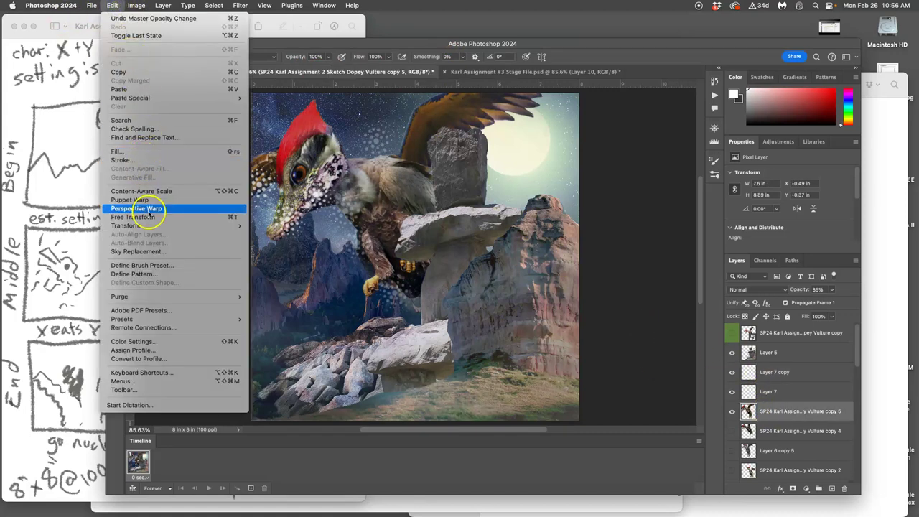
click(131, 200)
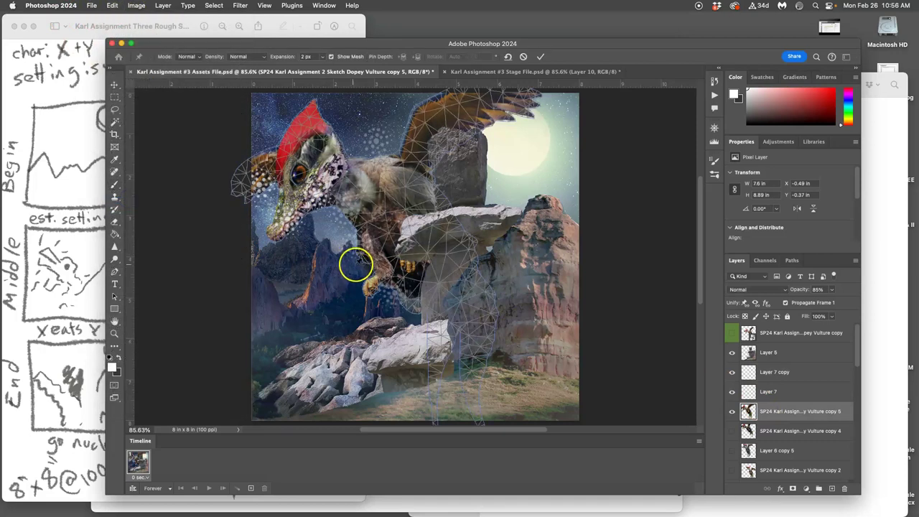
click(440, 191)
click(342, 153)
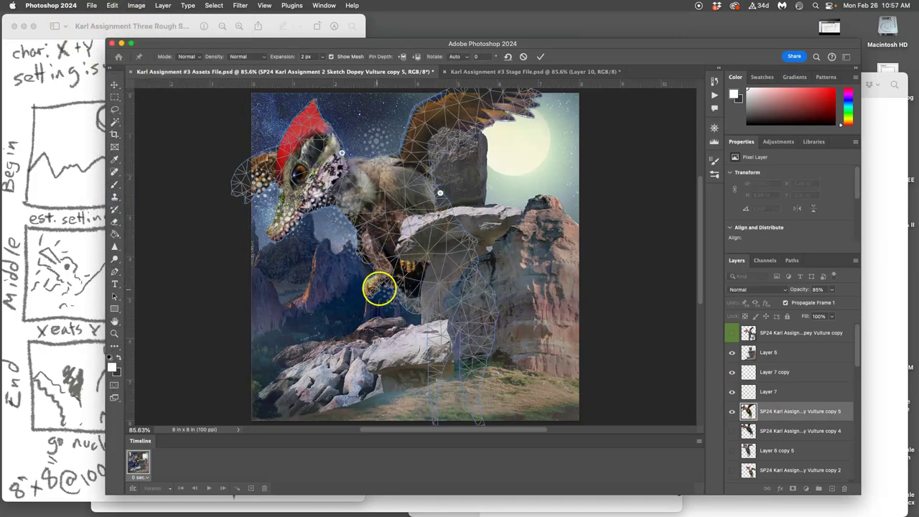
drag(378, 287, 355, 306)
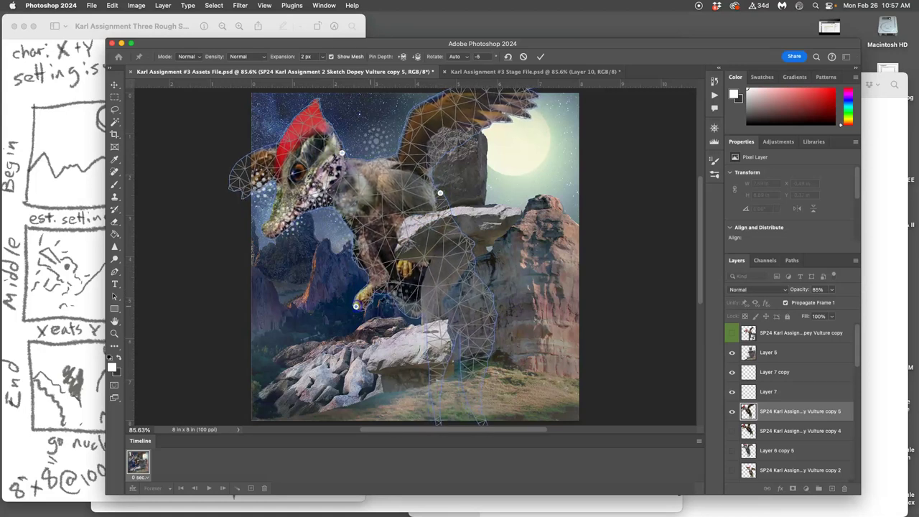
click(461, 303)
key(Return)
Apply a second Puppet Warp, pinning the body and lifting the vulture's neck upward.
click(460, 74)
click(318, 74)
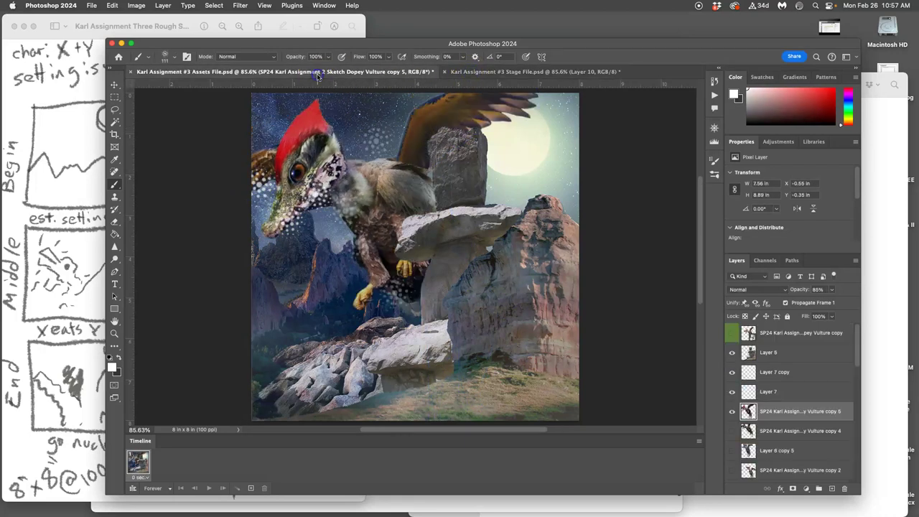
click(117, 7)
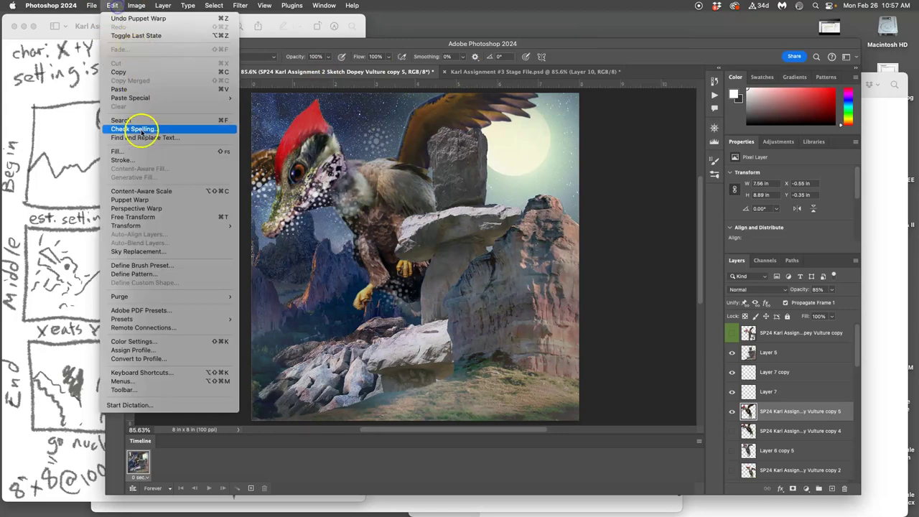
click(138, 197)
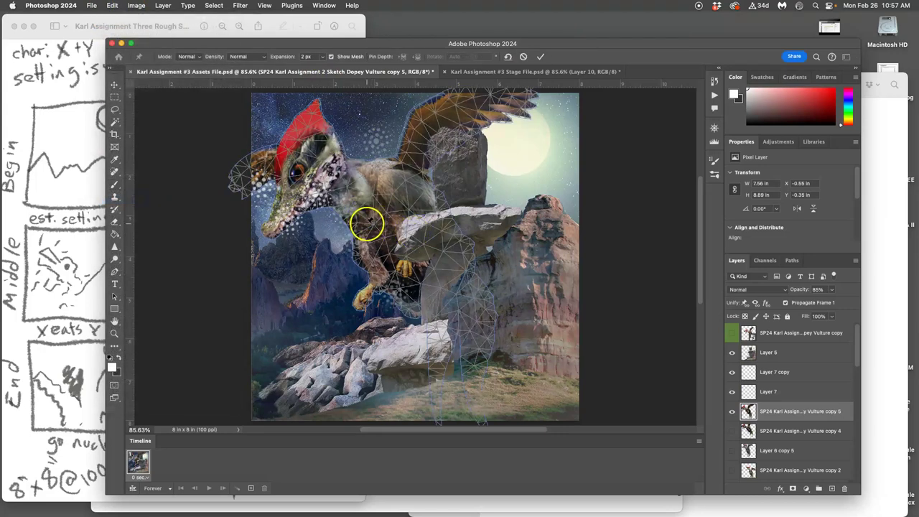
click(355, 240)
drag(381, 166, 379, 150)
click(357, 240)
drag(356, 240, 358, 241)
Commit the second warp and briefly check the Stage File.
key(Return)
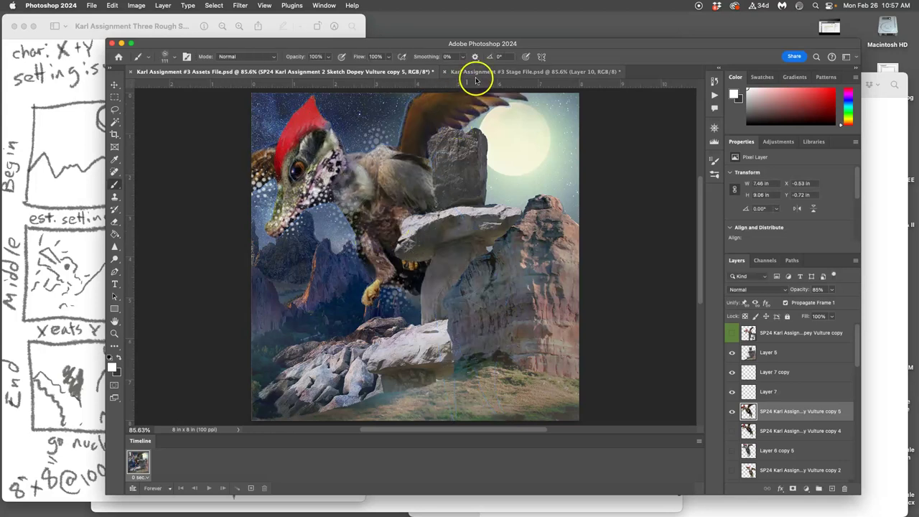
click(479, 72)
click(333, 75)
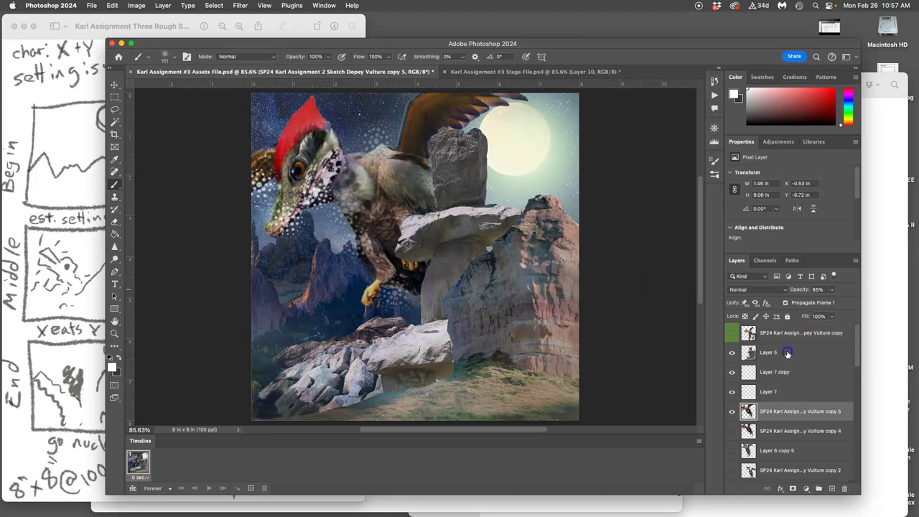
Merge the visible scene and paste it into the Stage File as Layer 11, undoing the extra Layer 12.
click(786, 352)
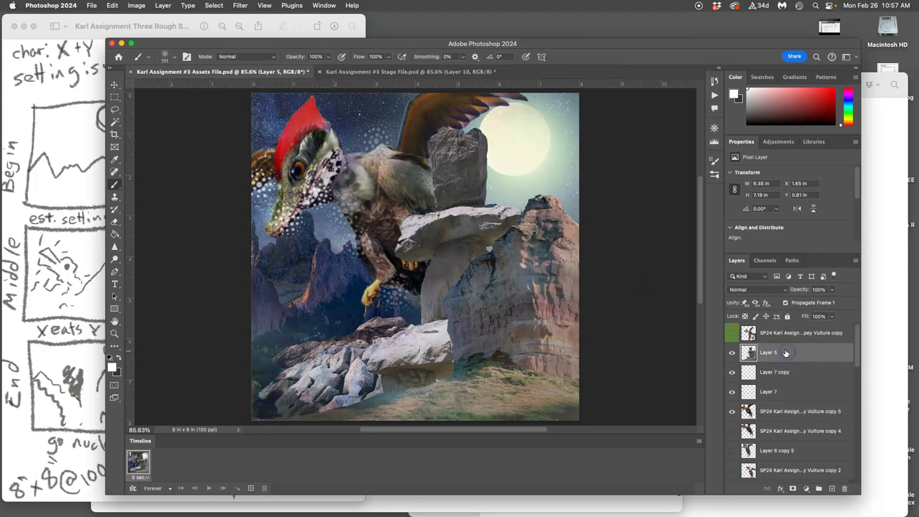
click(163, 6)
alt+click(206, 352)
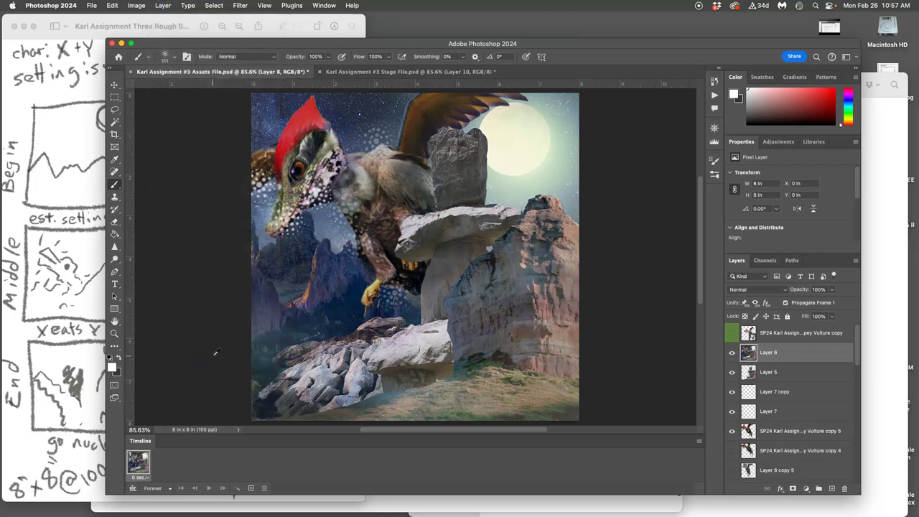
key(super+a)
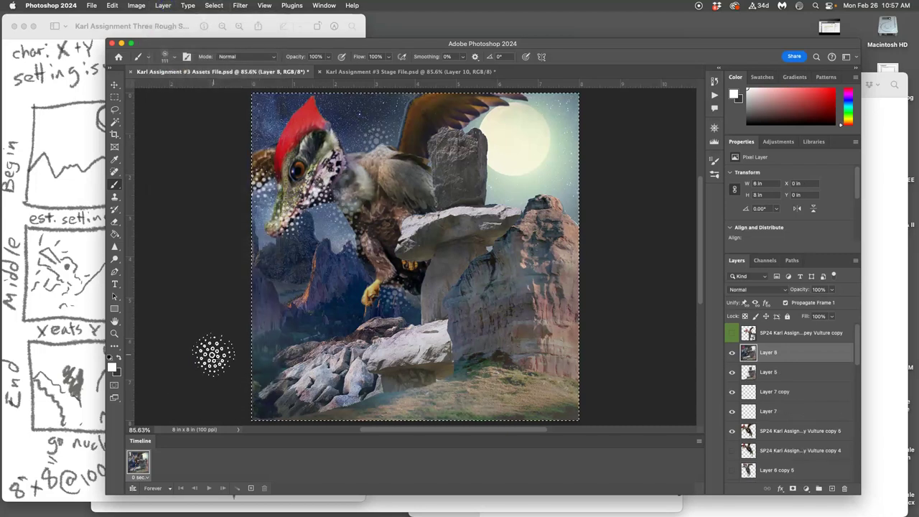
click(365, 73)
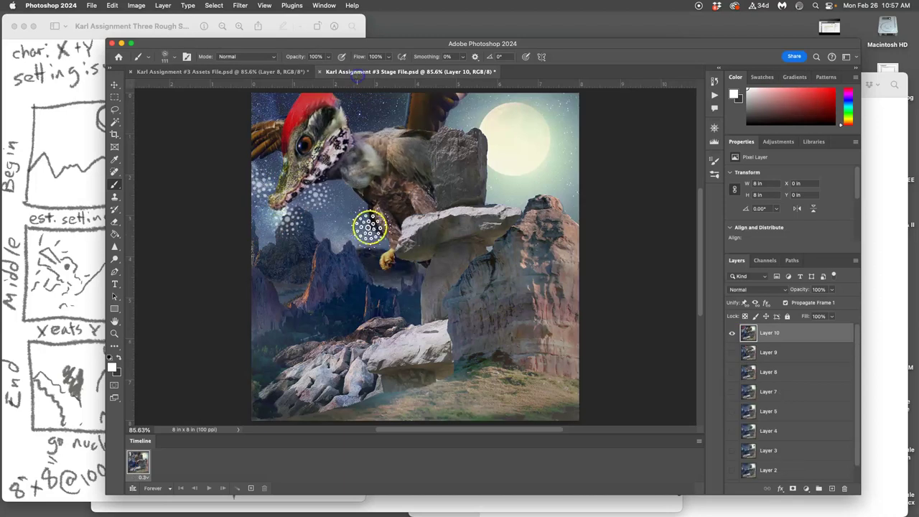
key(super+v)
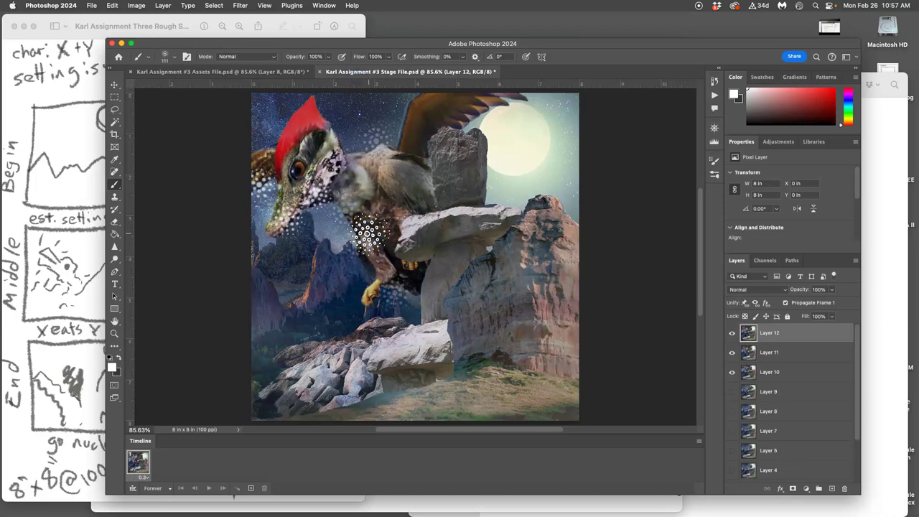
key(super+z)
click(732, 333)
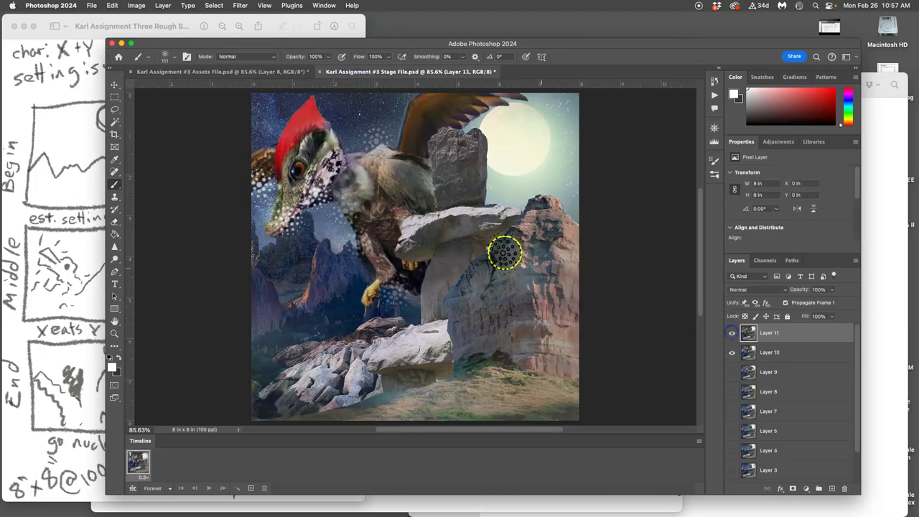
Remove the temporary merged Layer 8 and duplicate Vulture copy 5 as Vulture copy 6.
click(251, 73)
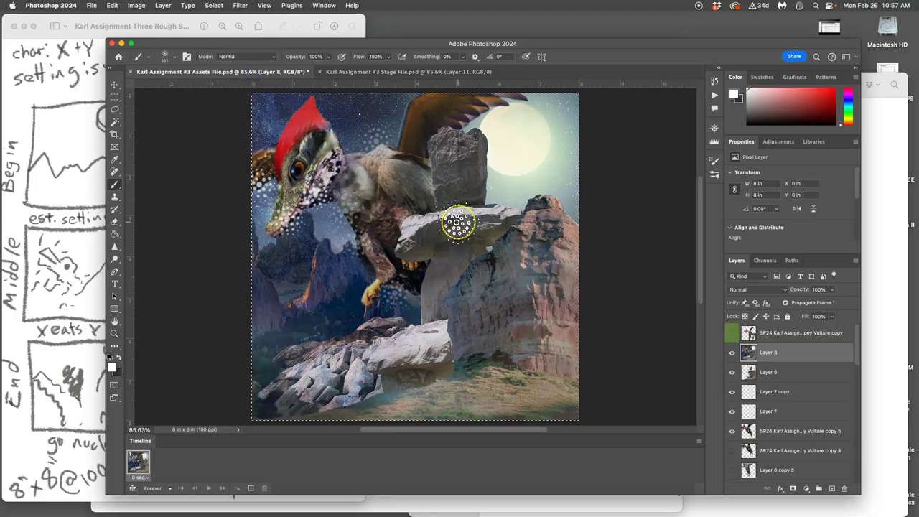
key(super+z)
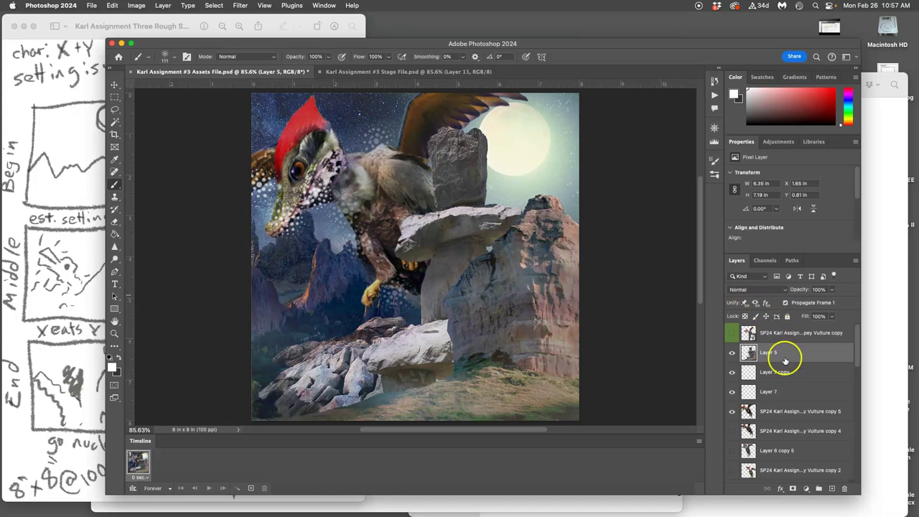
click(765, 414)
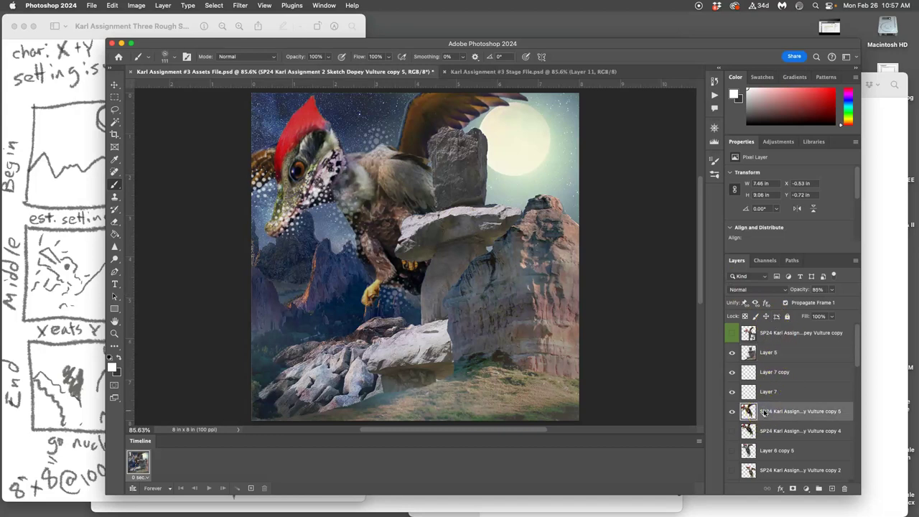
key(super+j)
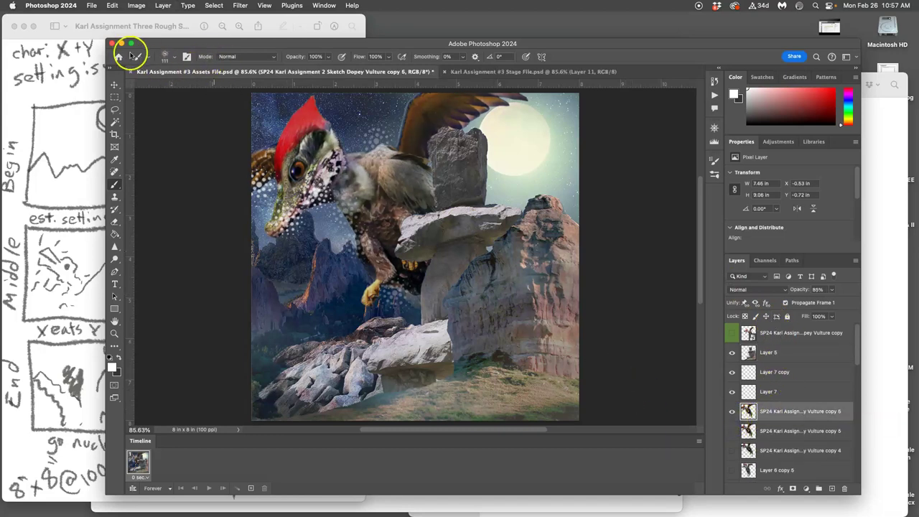
Drag Vulture copy 6 down and left onto the rocks, to X -0.7 in, Y 0.32 in.
click(116, 84)
drag(421, 191, 382, 232)
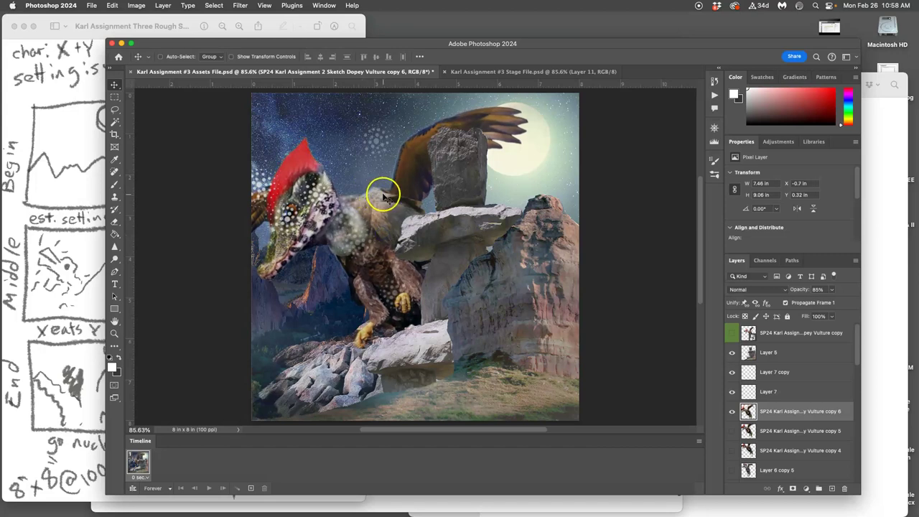